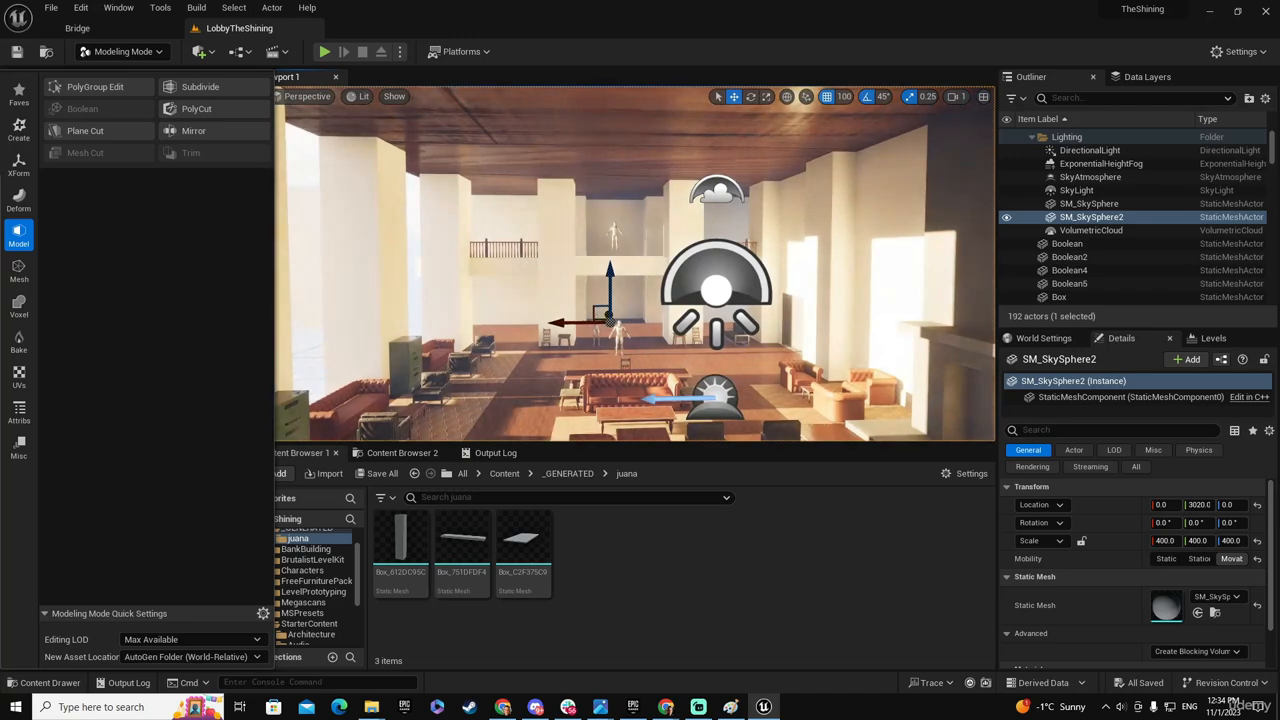
- Raise the lobby's wooden roof slab to a Z location of about 3150, clear of the walls
right_drag(635, 263, 644, 338)
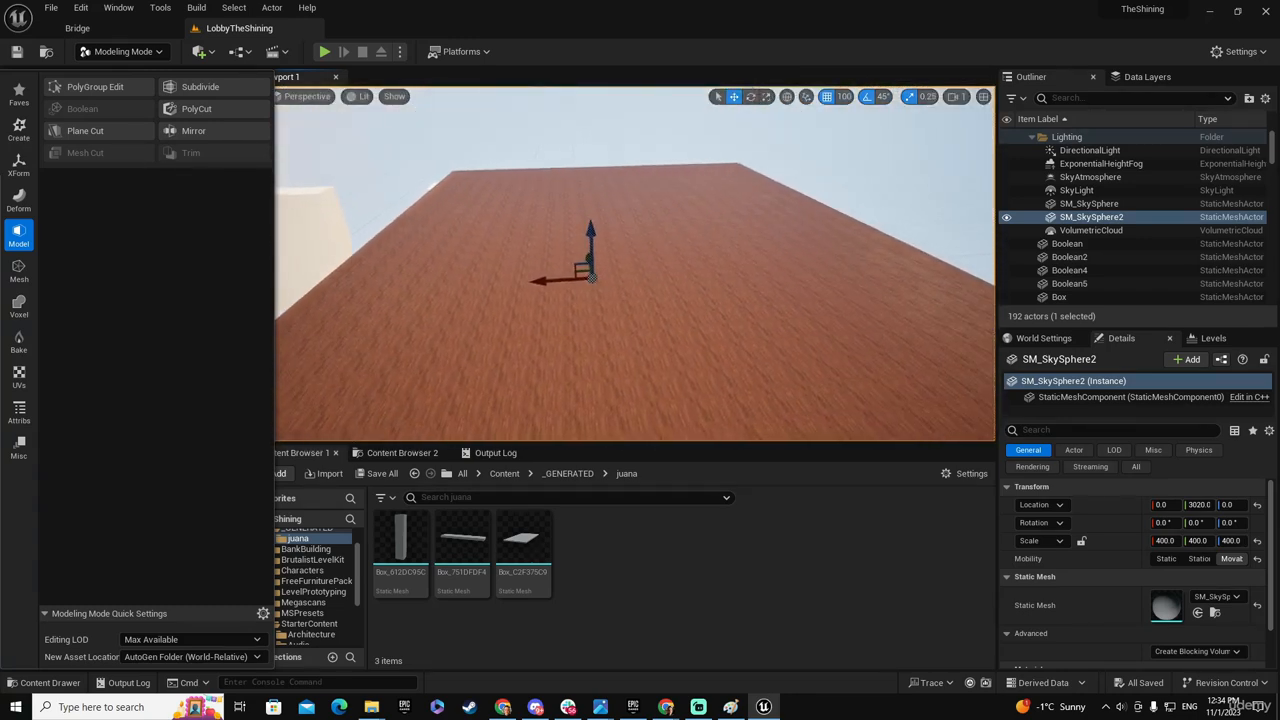
click(739, 311)
right_drag(640, 366, 940, 368)
mouse_move(551, 415)
right_down()
mouse_move(538, 446)
mouse_move(545, 405)
mouse_move(551, 415)
right_up()
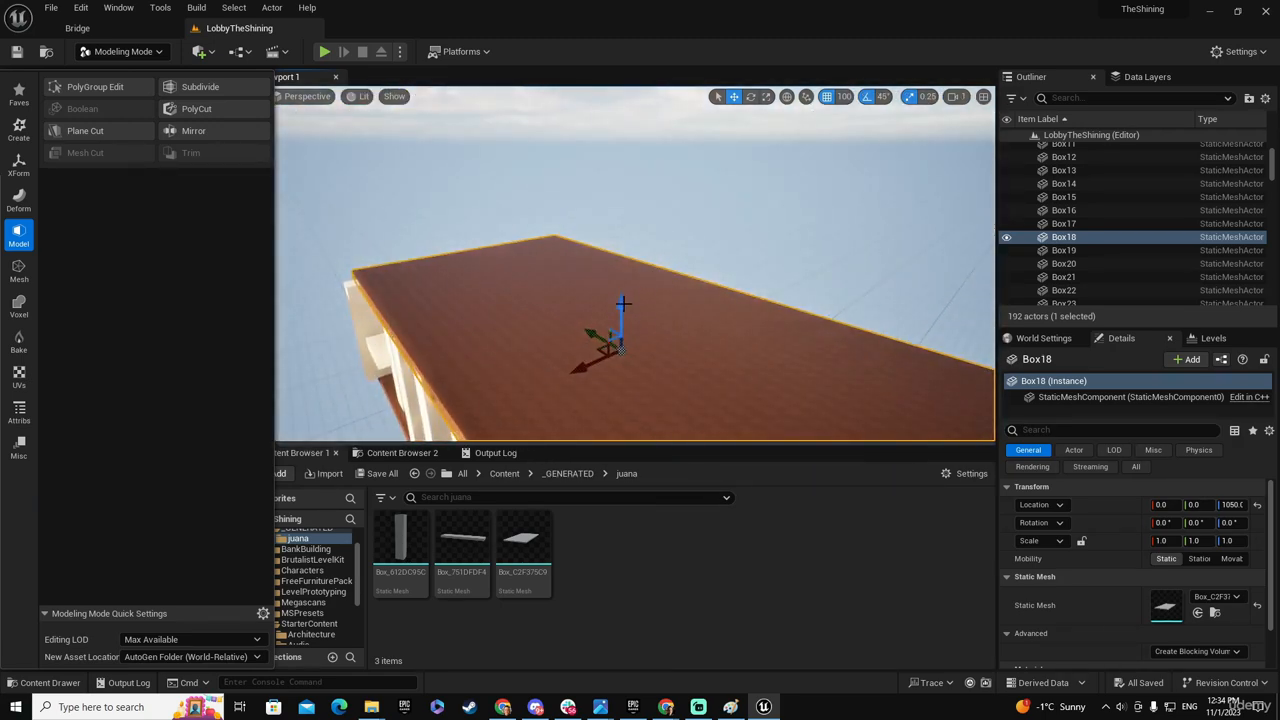
drag(620, 305, 621, 143)
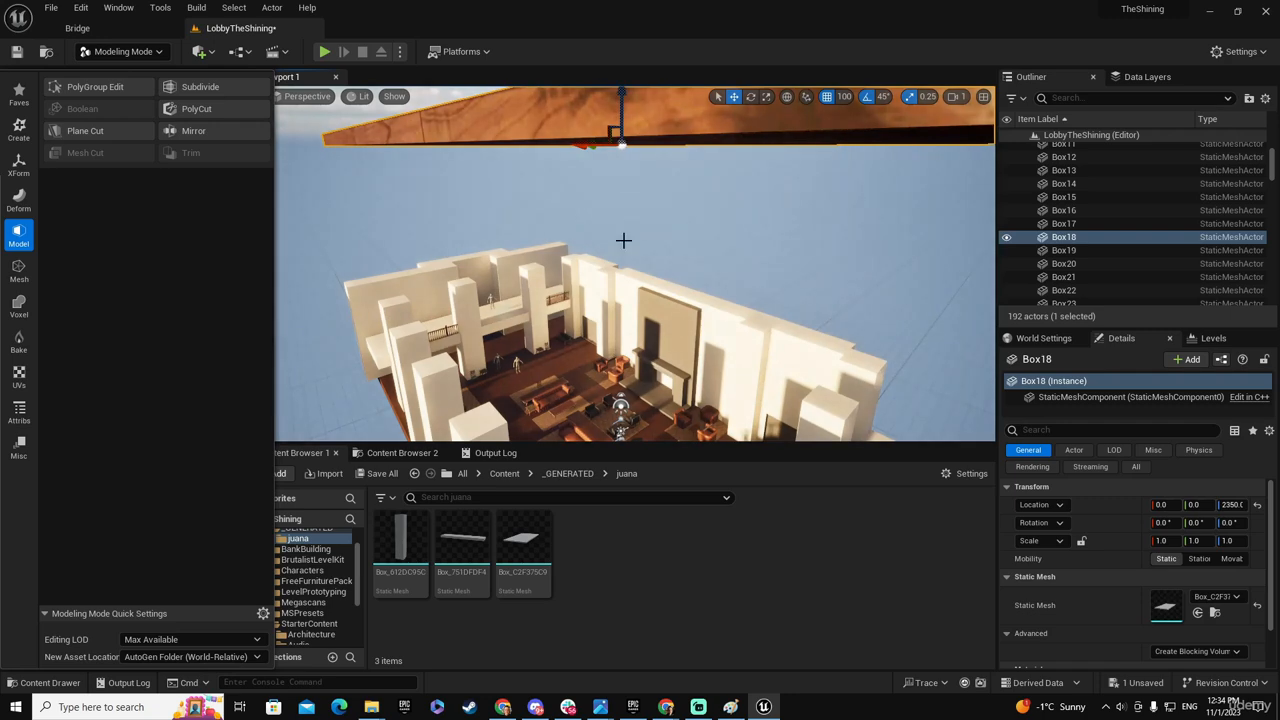
right_drag(623, 240, 623, 170)
drag(622, 219, 638, 90)
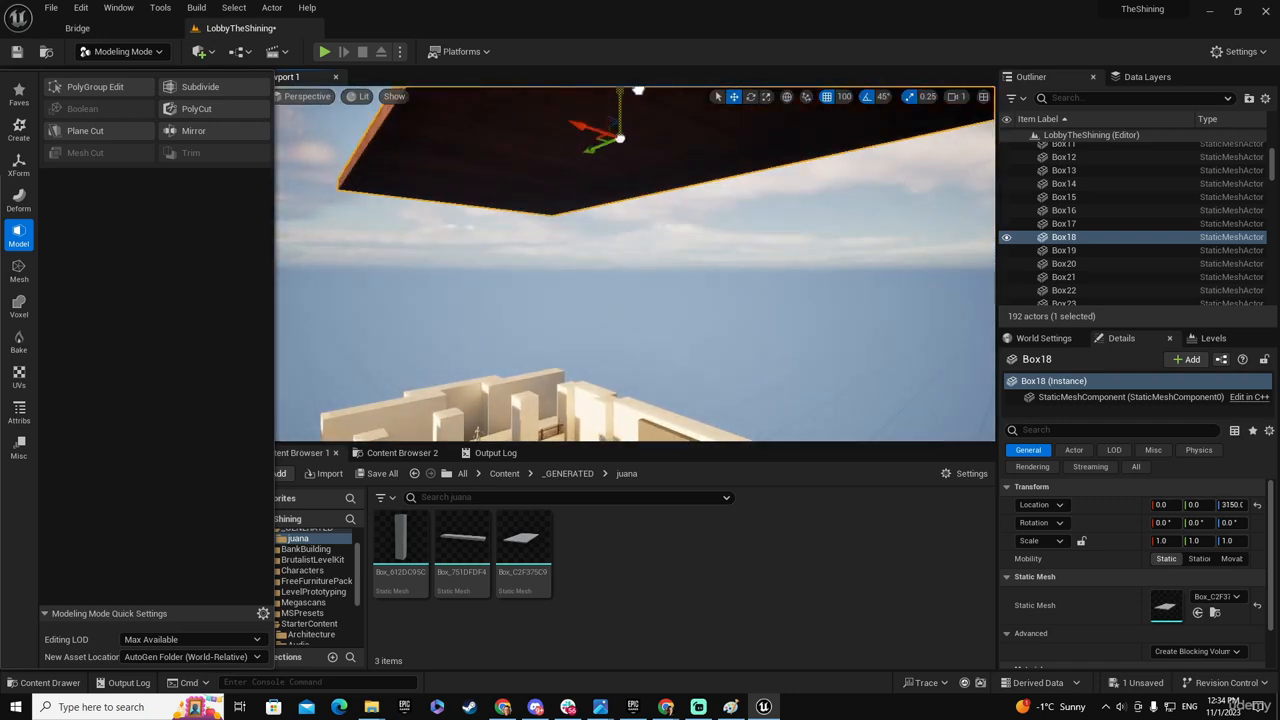
right_drag(638, 90, 638, 290)
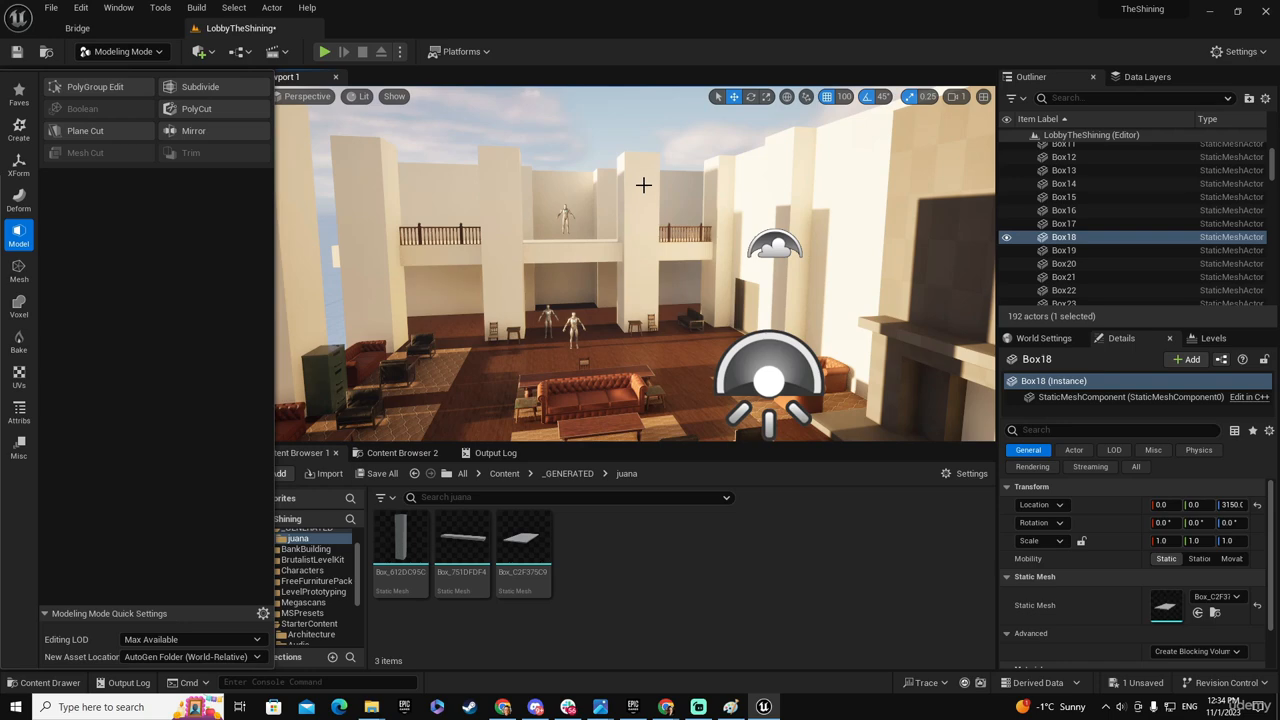
- Move the upper-floor mannequin forward onto the balcony beam beside the pillar
click(643, 189)
key(f)
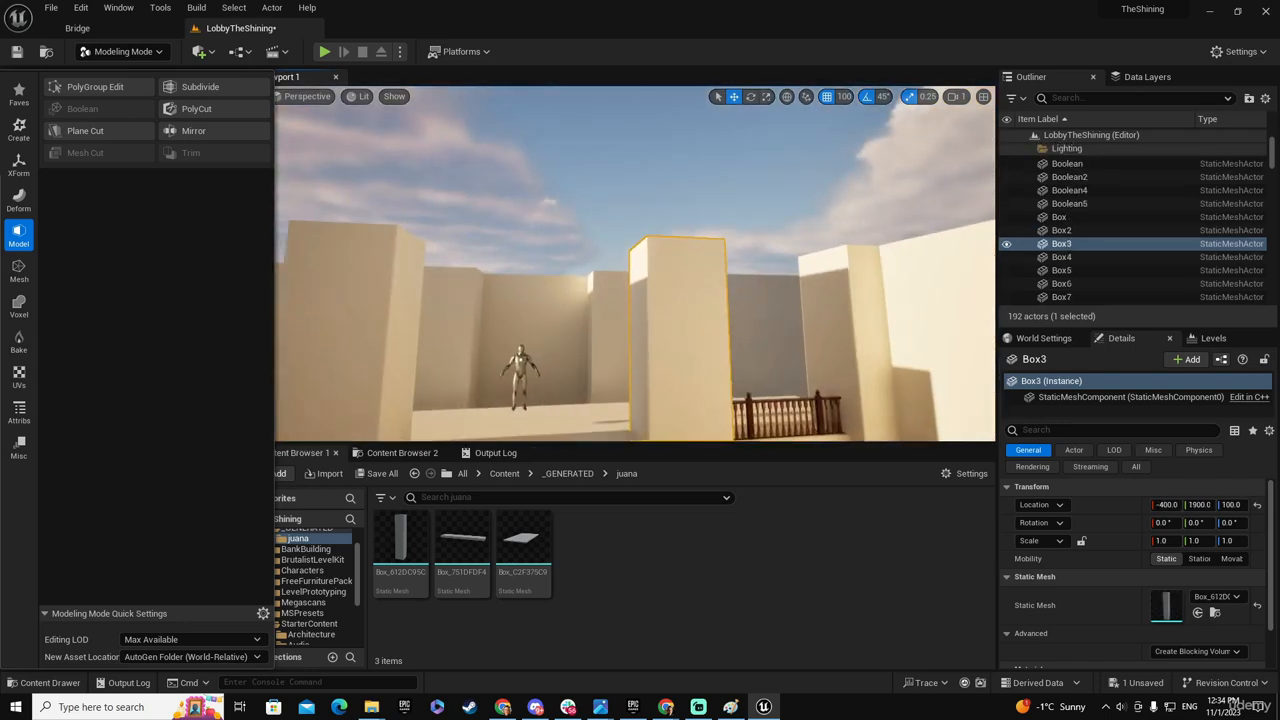
right_drag(643, 189, 708, 243)
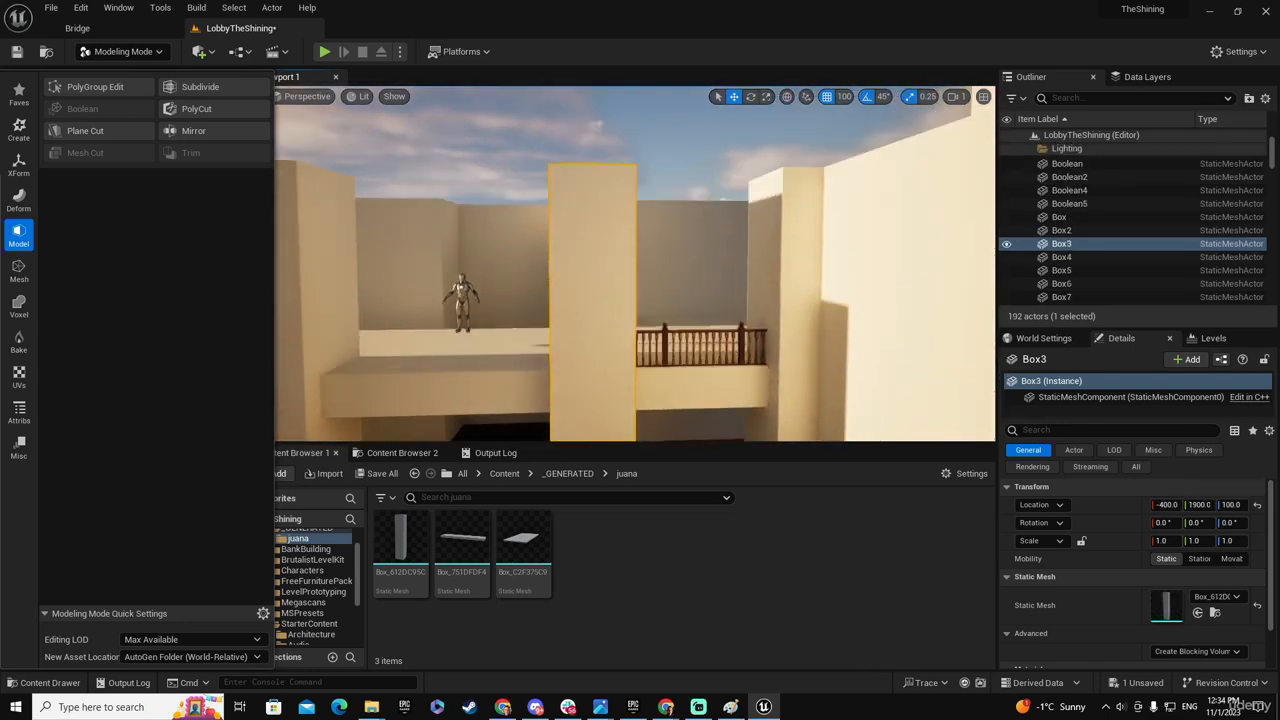
right_drag(420, 166, 421, 280)
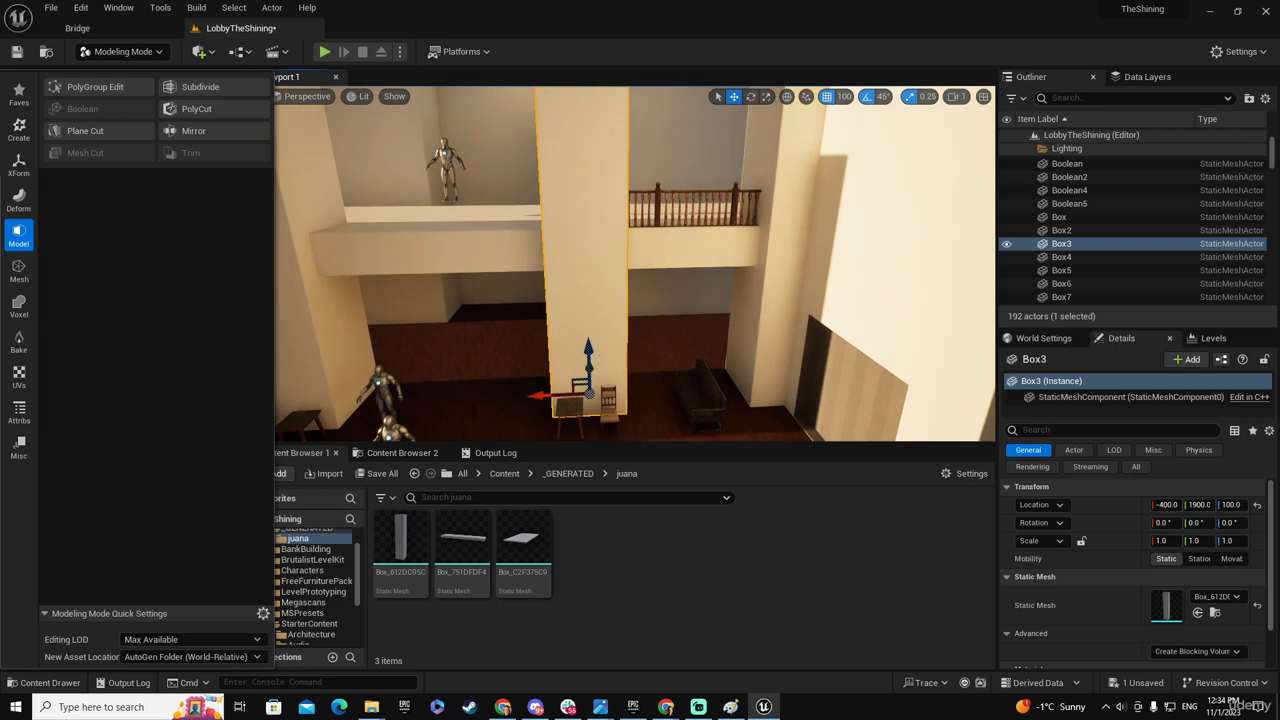
click(446, 163)
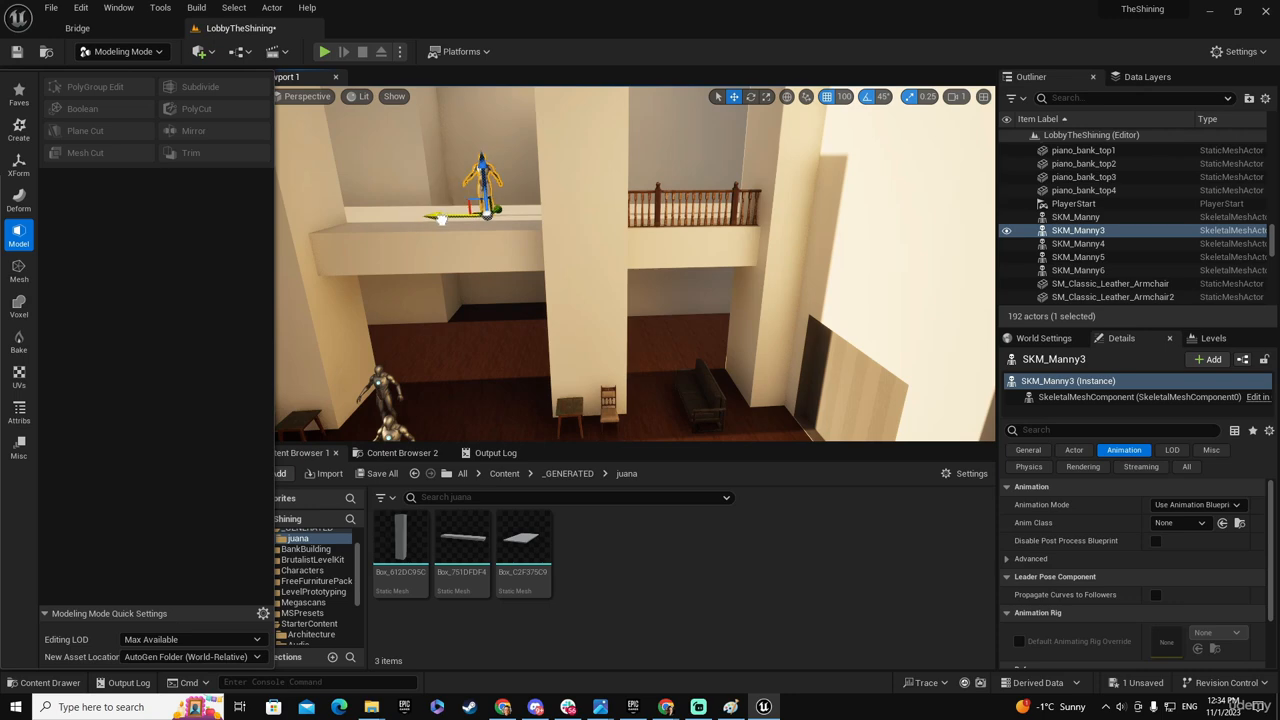
key(f)
right_drag(635, 264, 610, 290)
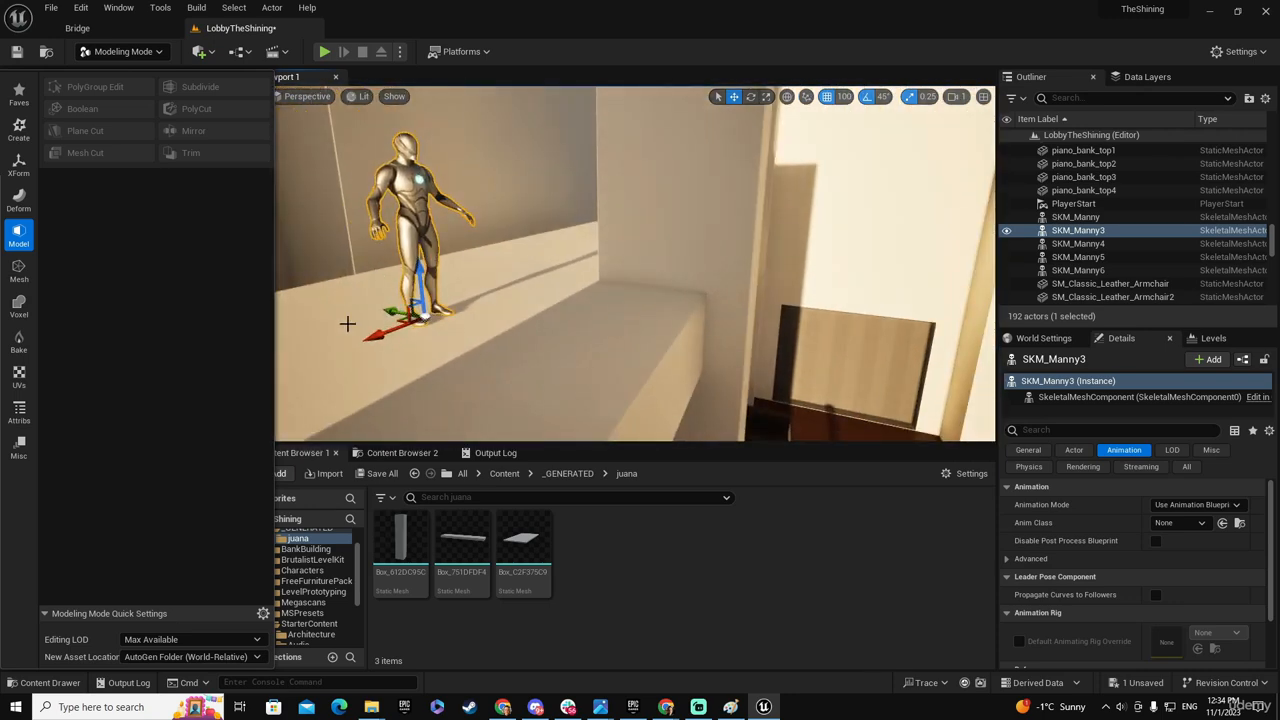
drag(388, 311, 547, 352)
mouse_move(547, 352)
right_down()
mouse_move(470, 335)
mouse_move(505, 345)
mouse_move(660, 332)
mouse_move(560, 367)
right_up()
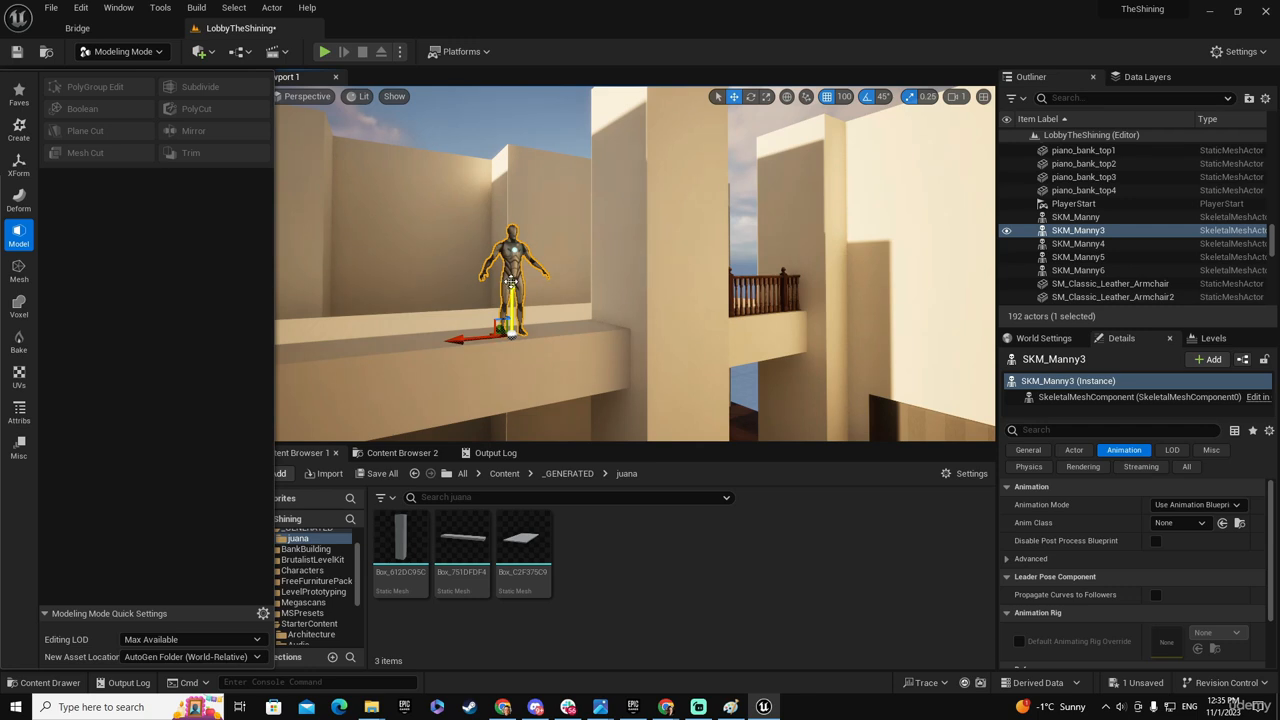
- Duplicate the balcony mannequin and stack the copy on its head, using a grid snap of 10 before restoring 100
alt+drag(512, 300, 512, 182)
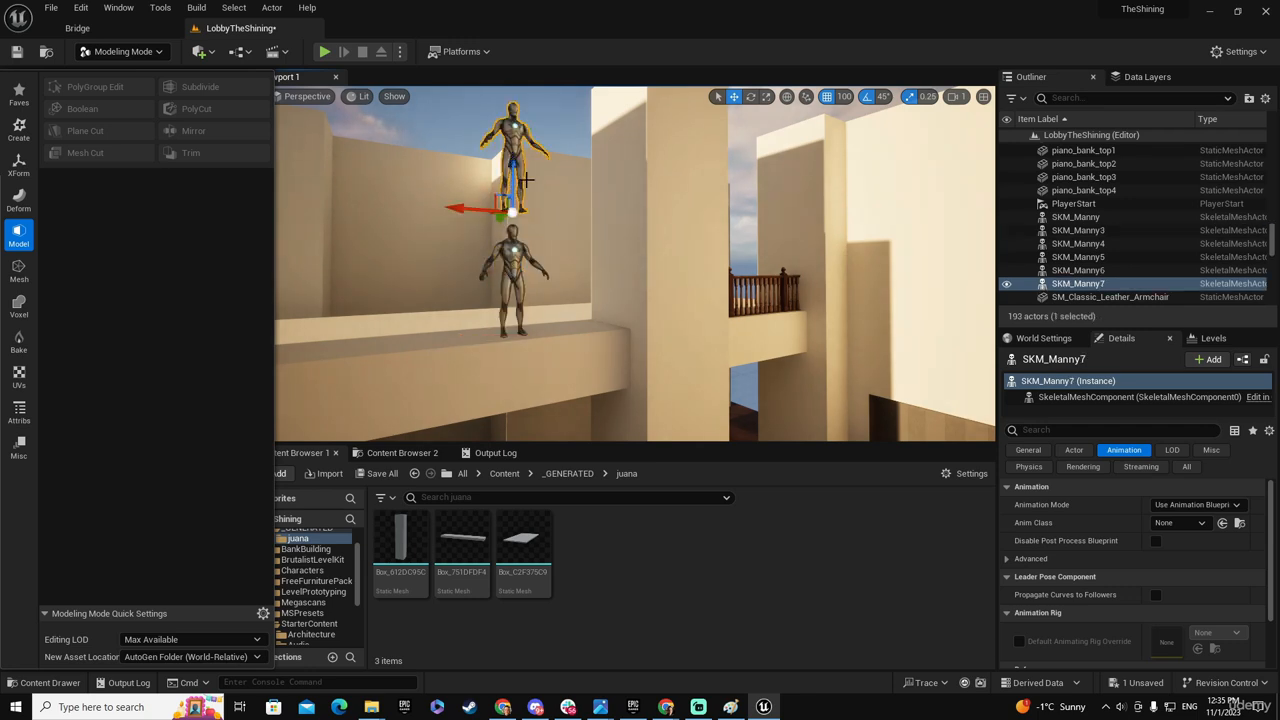
click(845, 97)
click(855, 175)
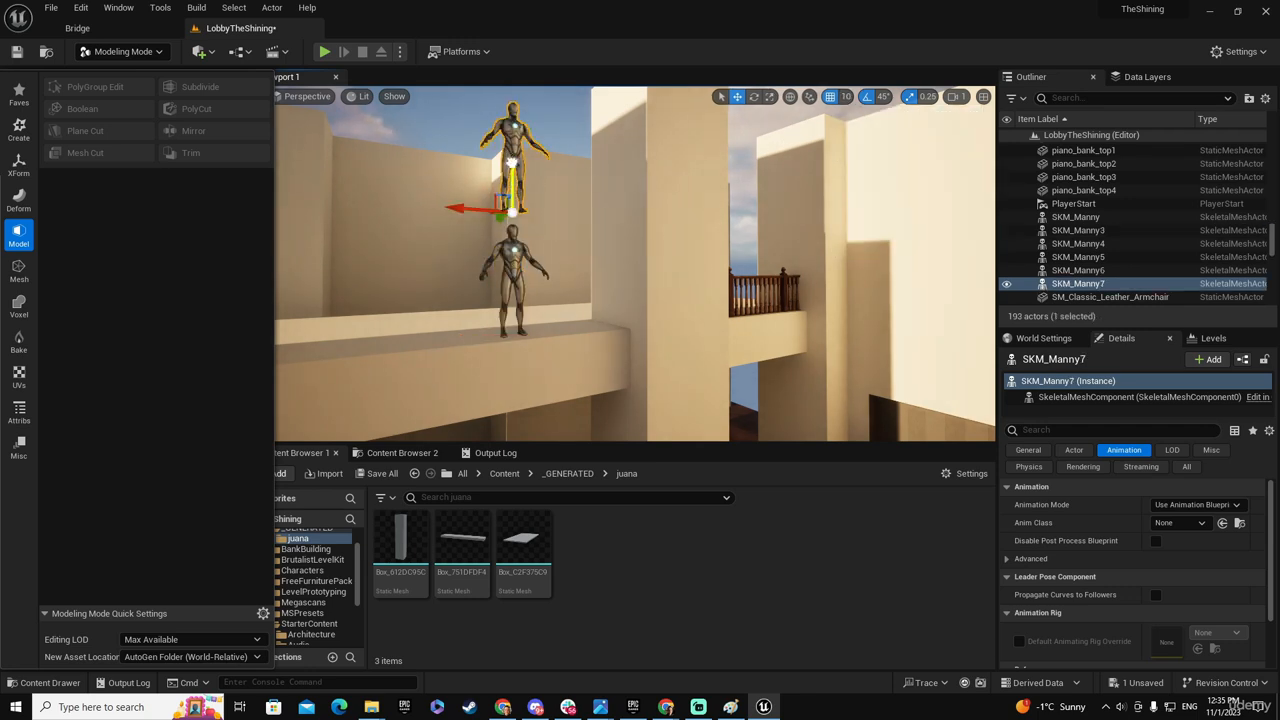
drag(512, 162, 514, 179)
click(845, 97)
click(863, 187)
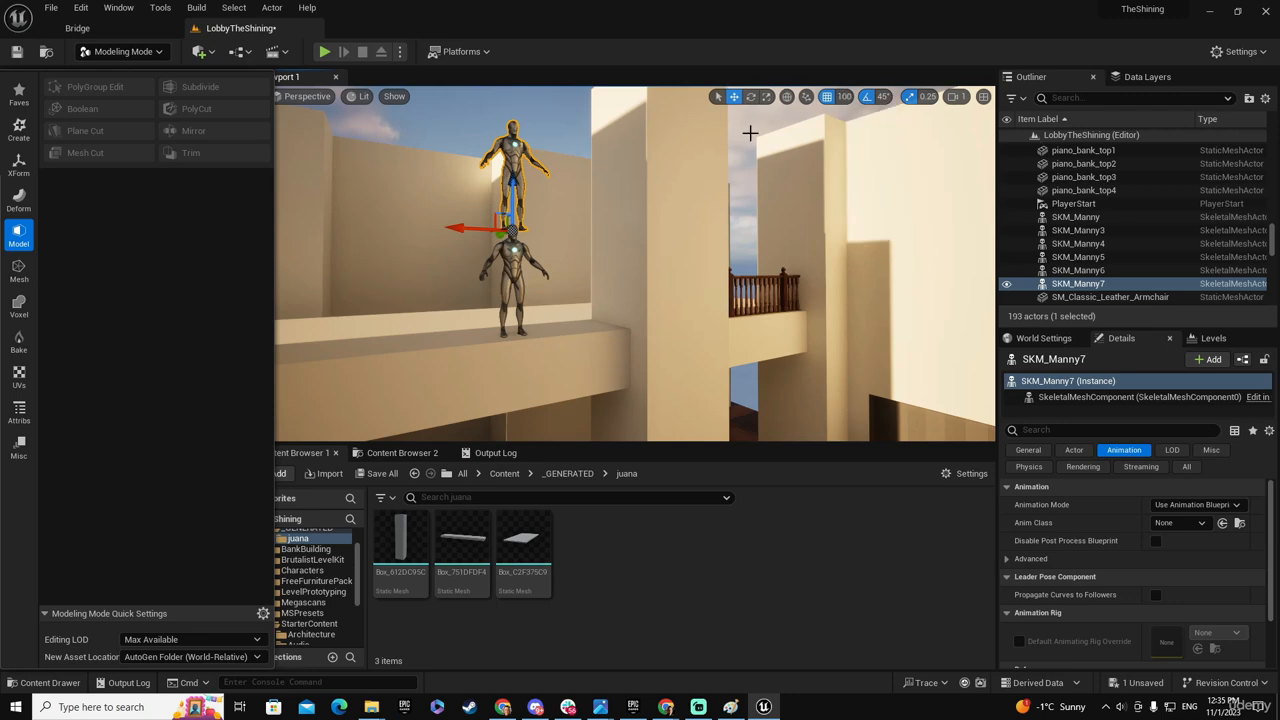
click(843, 97)
- Lower the top face of the pillar beside the mannequins to Z 1000 with PolyGroup Edit and accept the change
click(652, 180)
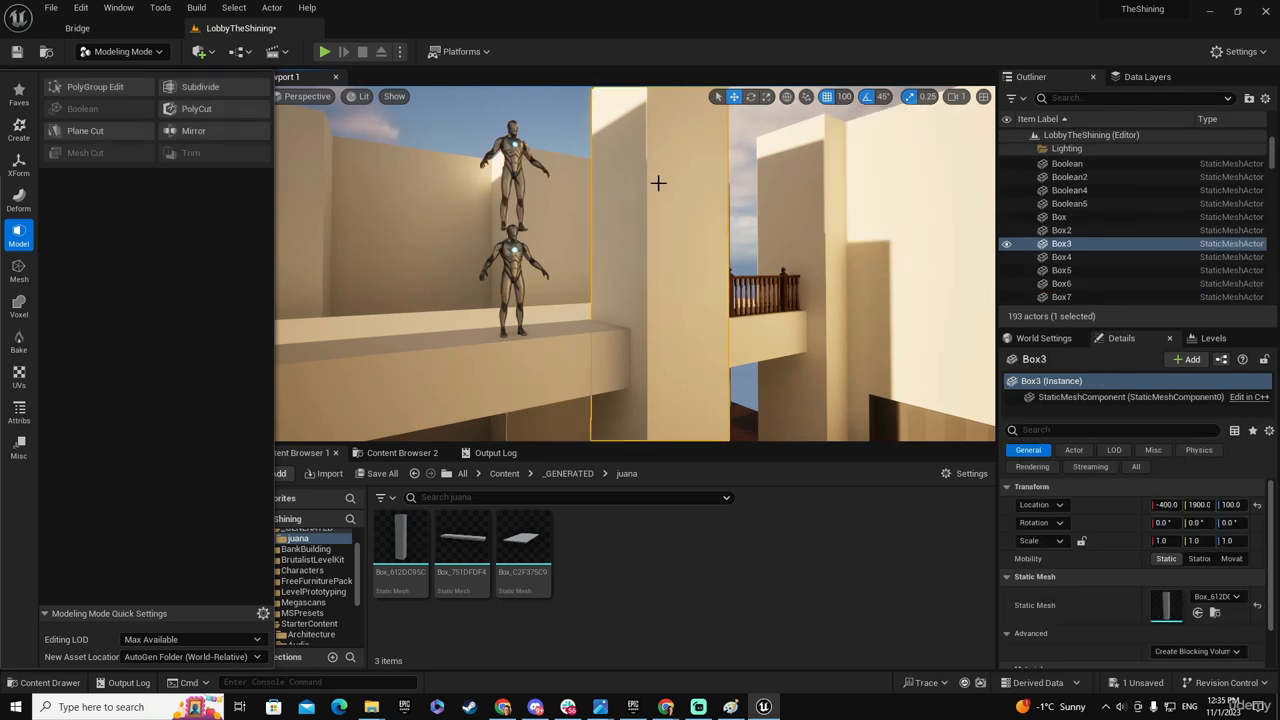
mouse_move(658, 184)
right_down()
mouse_move(618, 213)
mouse_move(636, 192)
mouse_move(596, 186)
mouse_move(612, 214)
mouse_move(660, 170)
right_up()
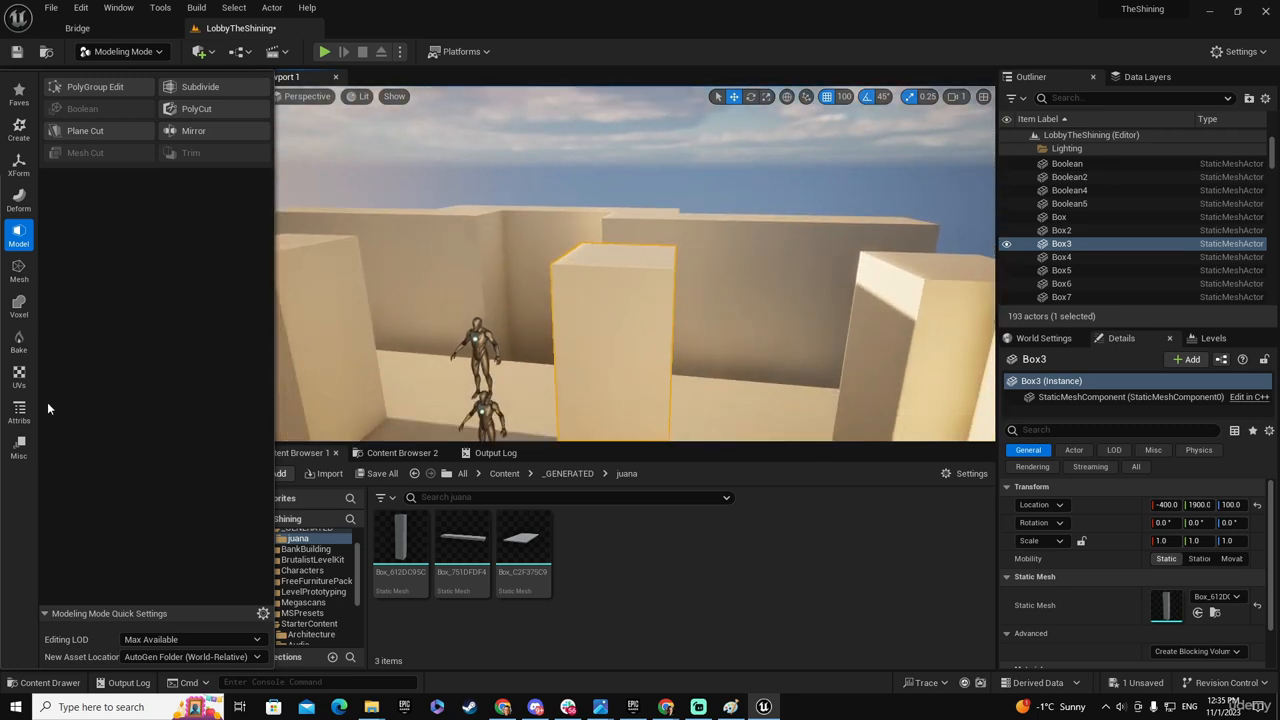
click(70, 89)
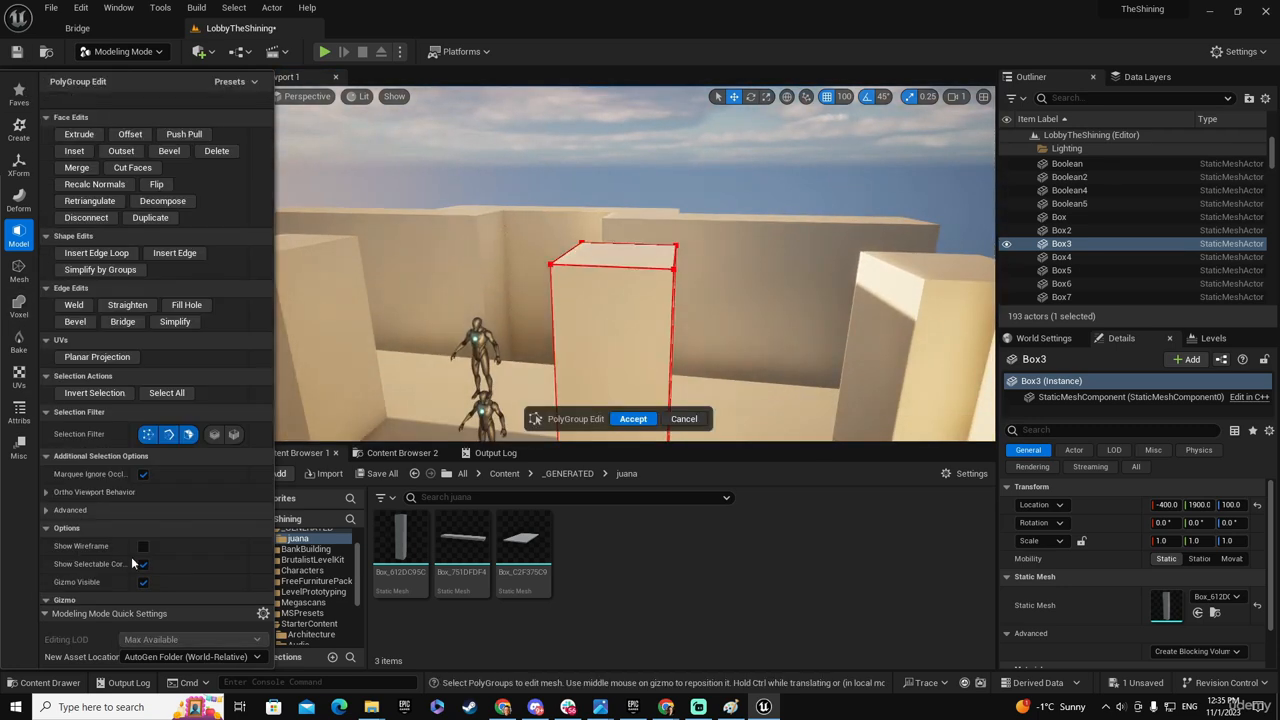
click(612, 255)
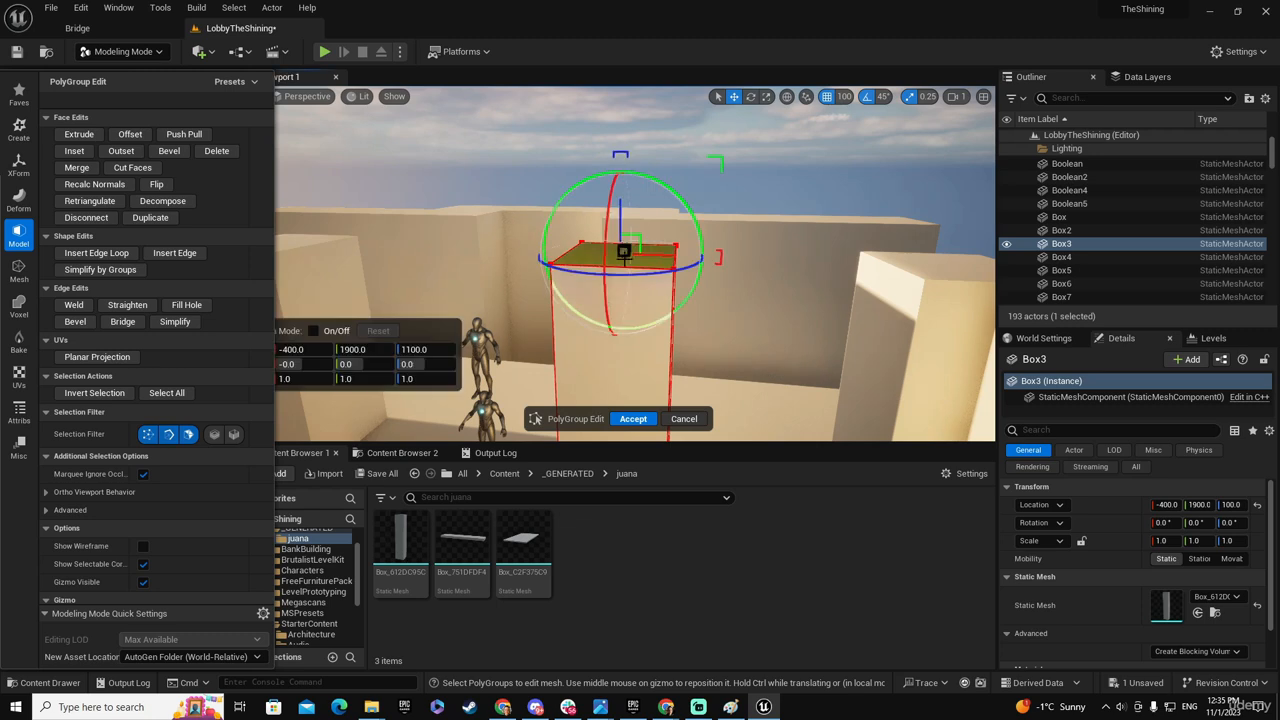
drag(619, 208, 620, 241)
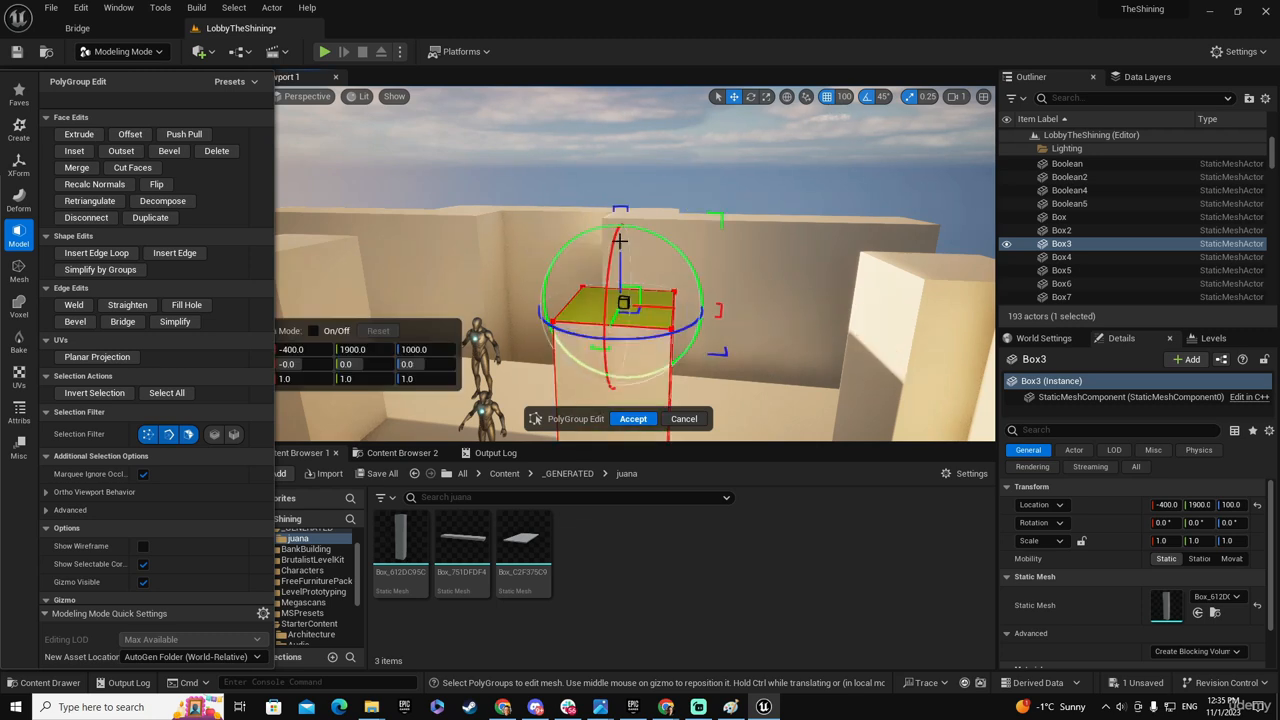
click(633, 418)
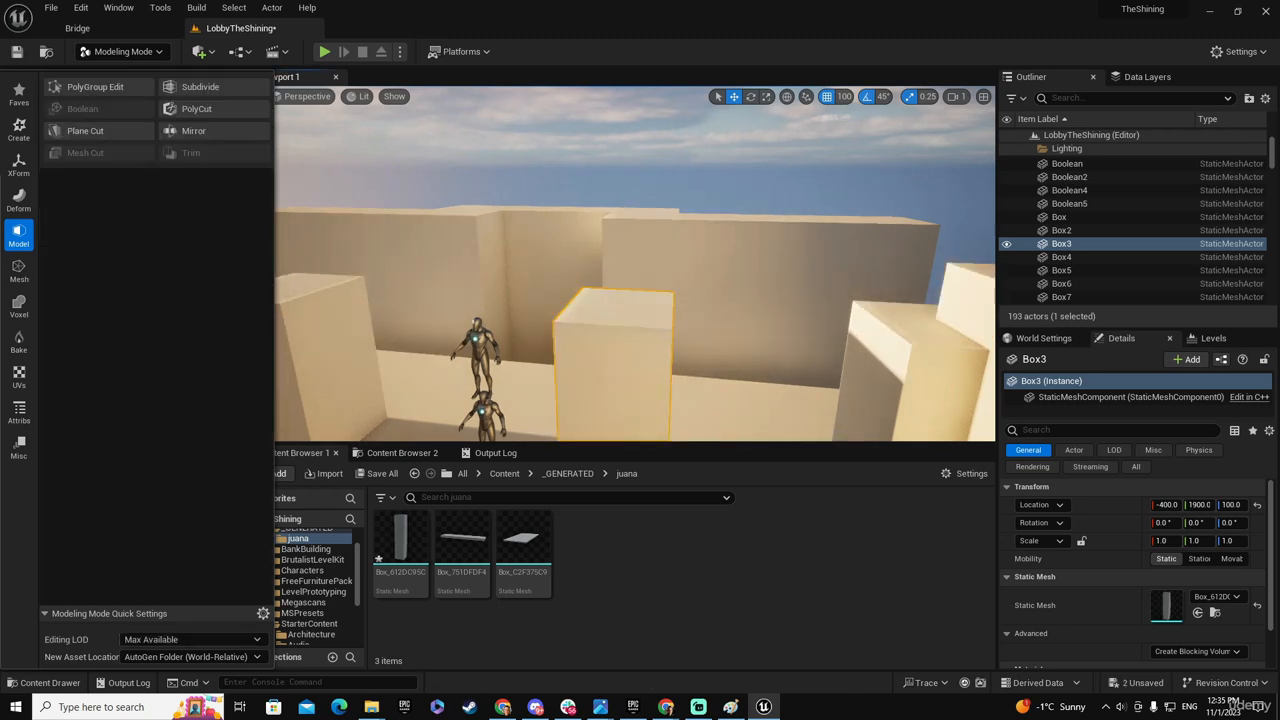
right_drag(633, 370, 610, 304)
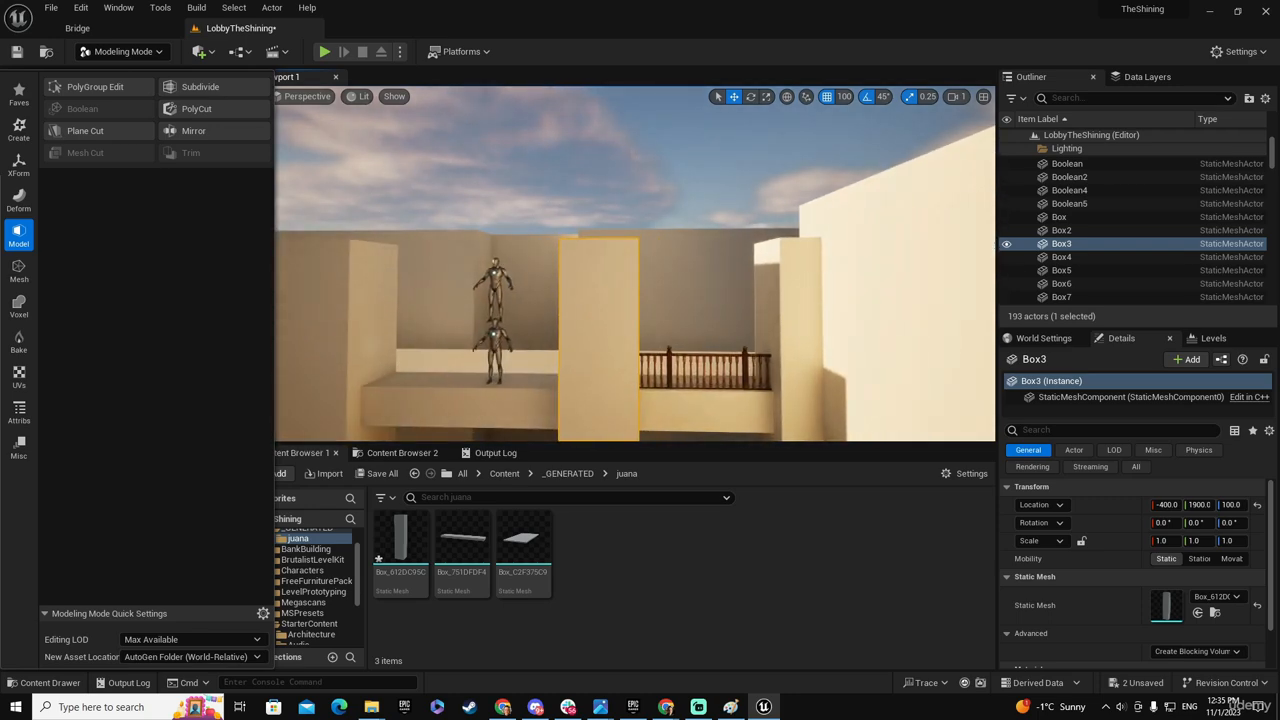
- Consult the lobby reference photo and lower the top face of the tall block beside the railing to Z 1000 with PolyGroup Edit
key(alt+Tab)
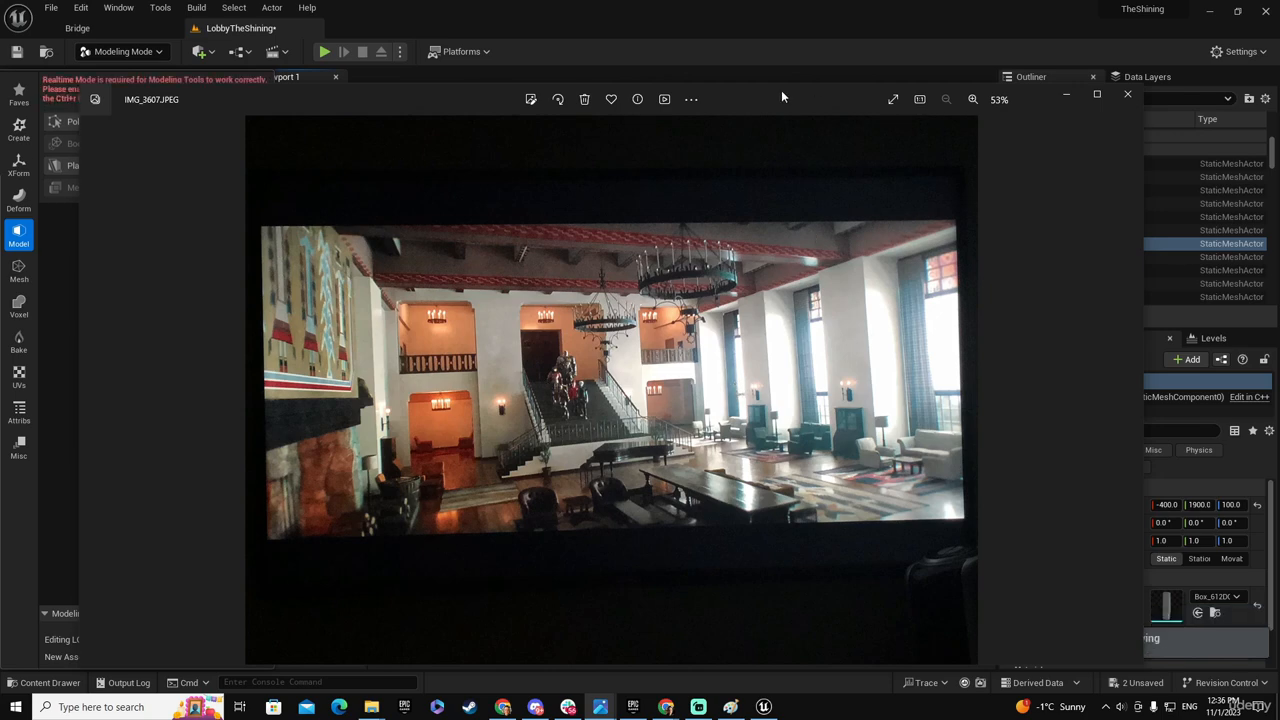
drag(783, 97, 0, 170)
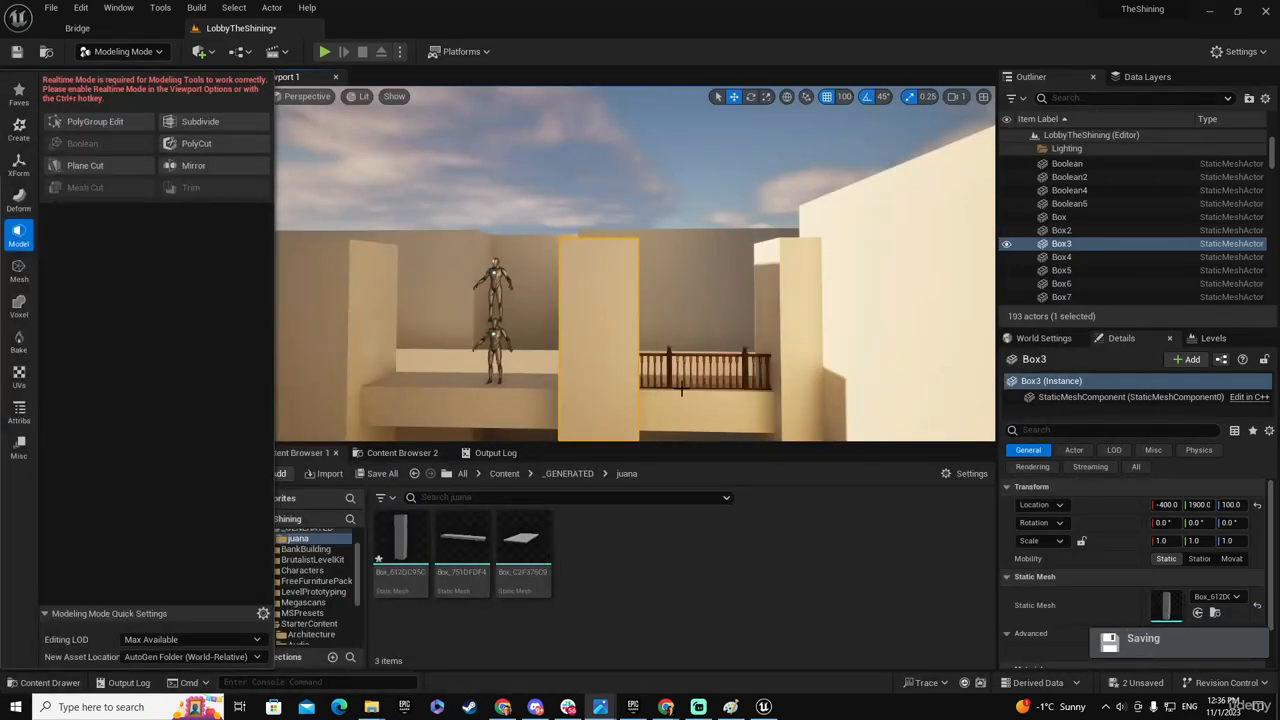
right_drag(681, 389, 701, 275)
key(w)
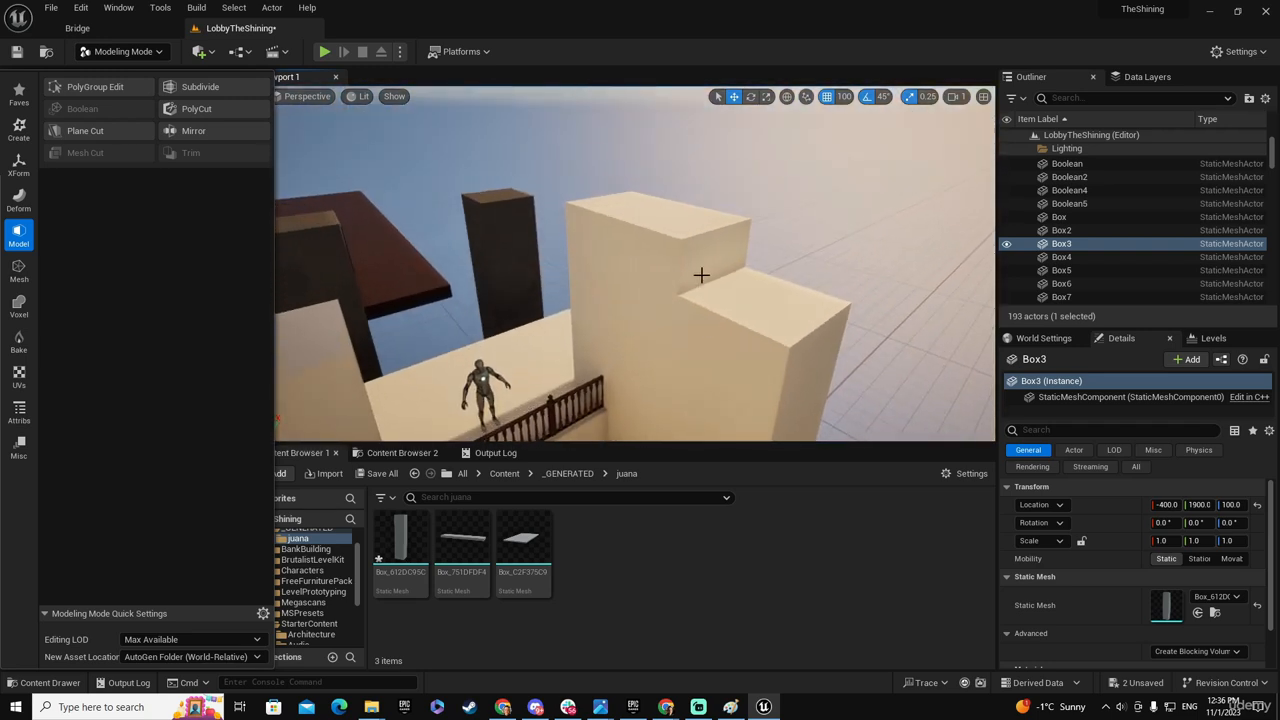
click(638, 216)
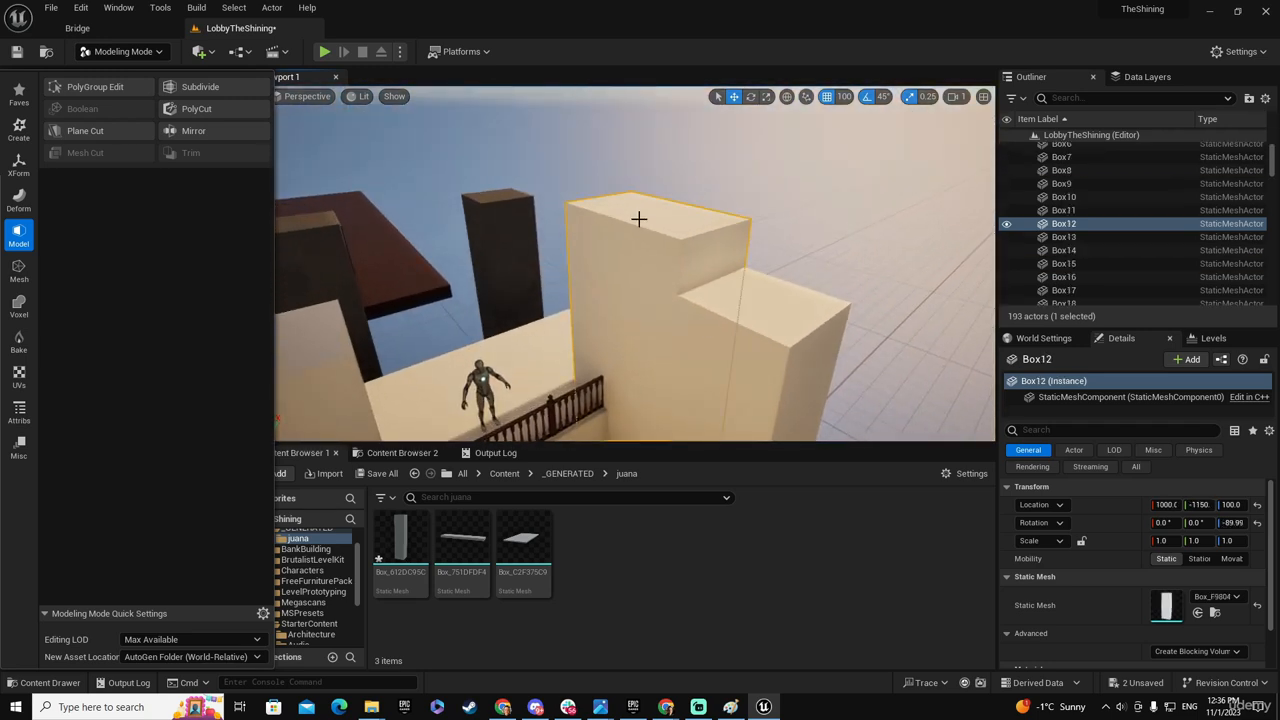
click(74, 90)
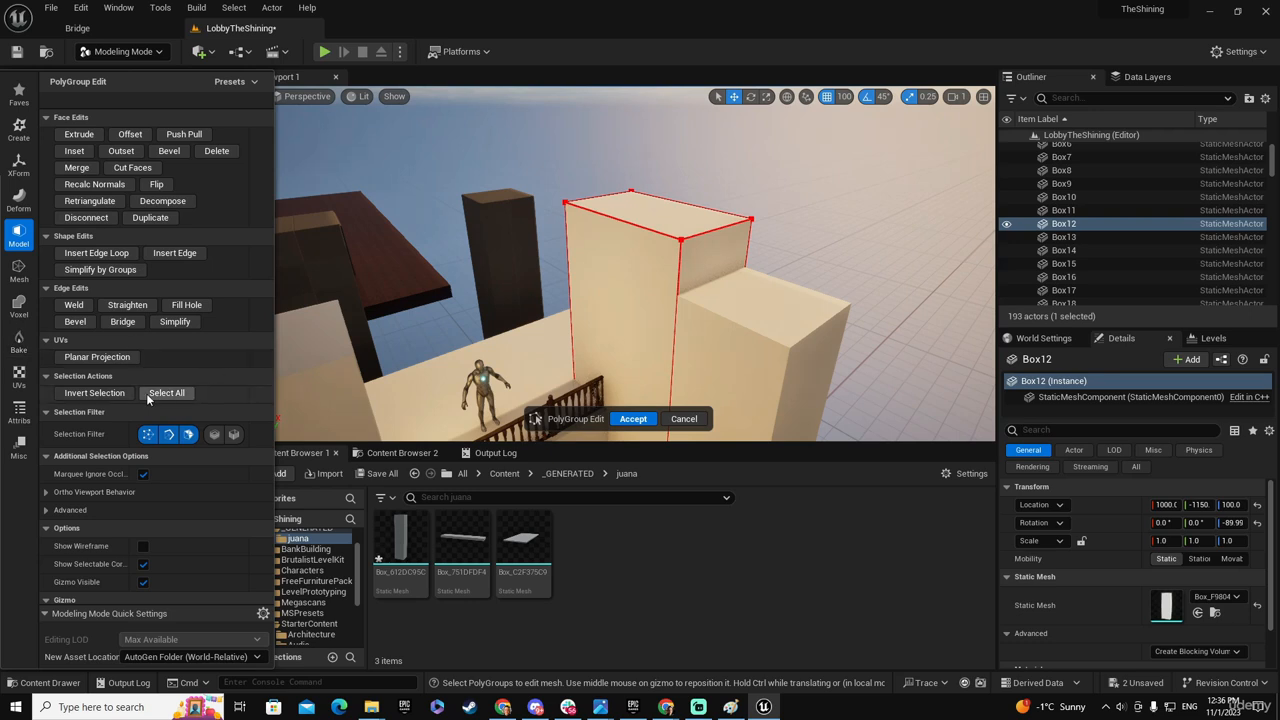
click(664, 220)
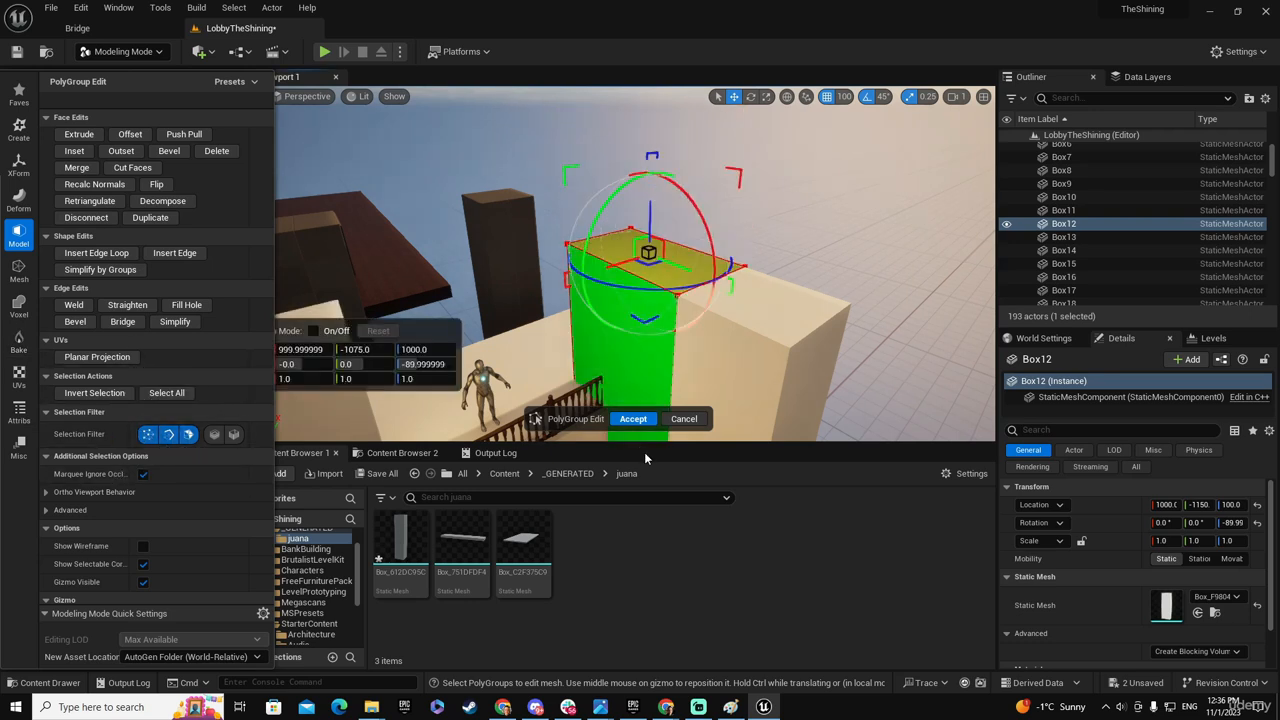
click(636, 419)
- Save all modified meshes and the LobbyTheShining level, and consult the reference photo of the lobby again
click(380, 473)
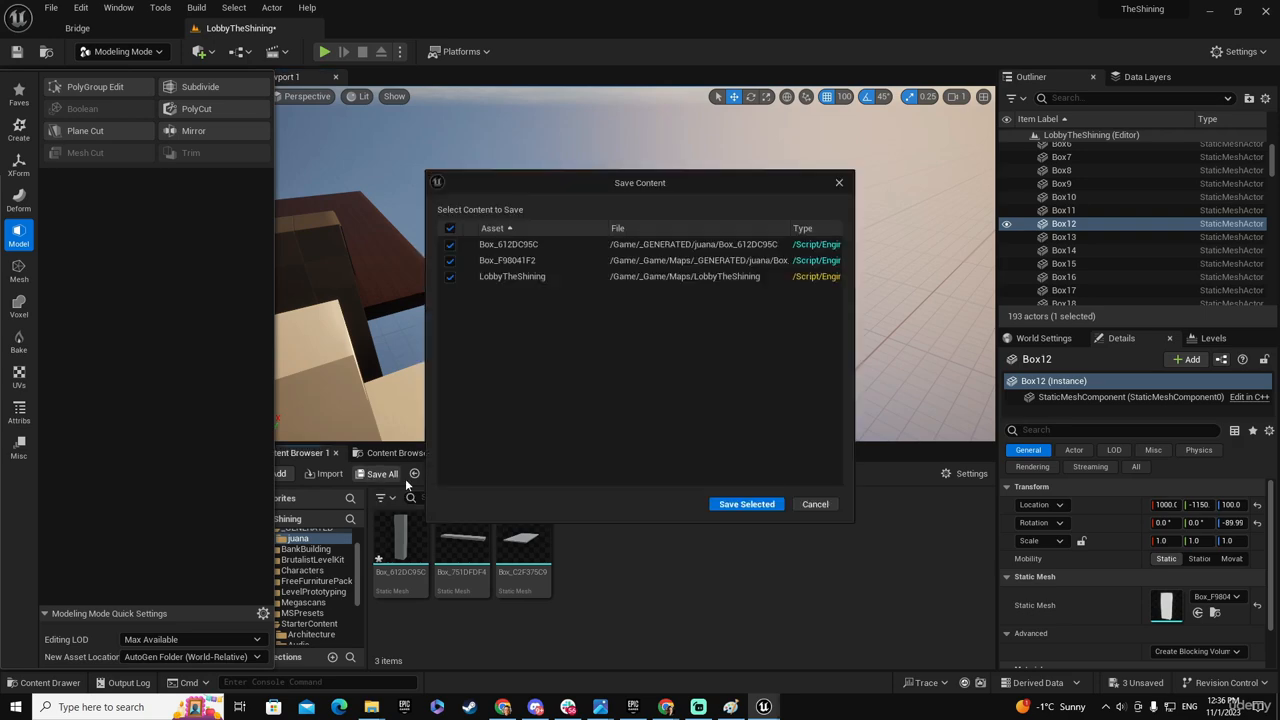
click(762, 503)
right_drag(726, 274, 518, 280)
drag(0, 122, 726, 104)
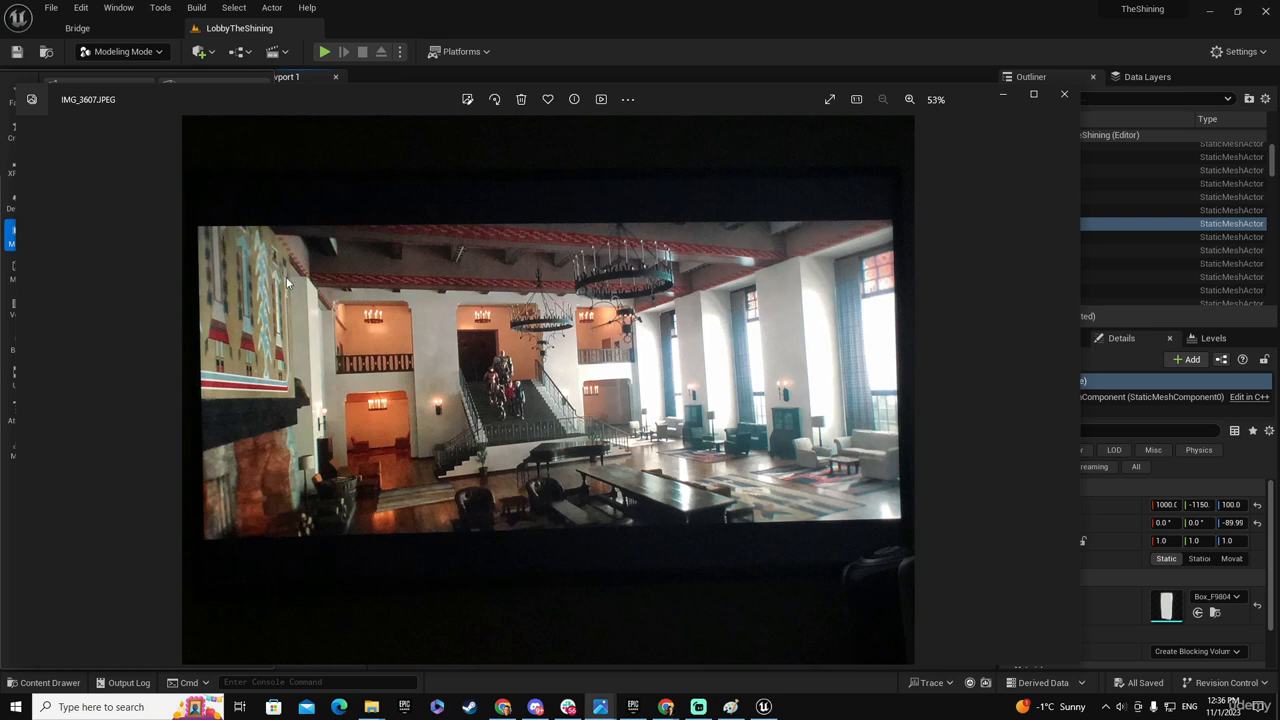
drag(748, 103, 0, 145)
- Place a new box 100 wide, deep and high on top of the middle pillar in the side row
right_drag(642, 248, 870, 262)
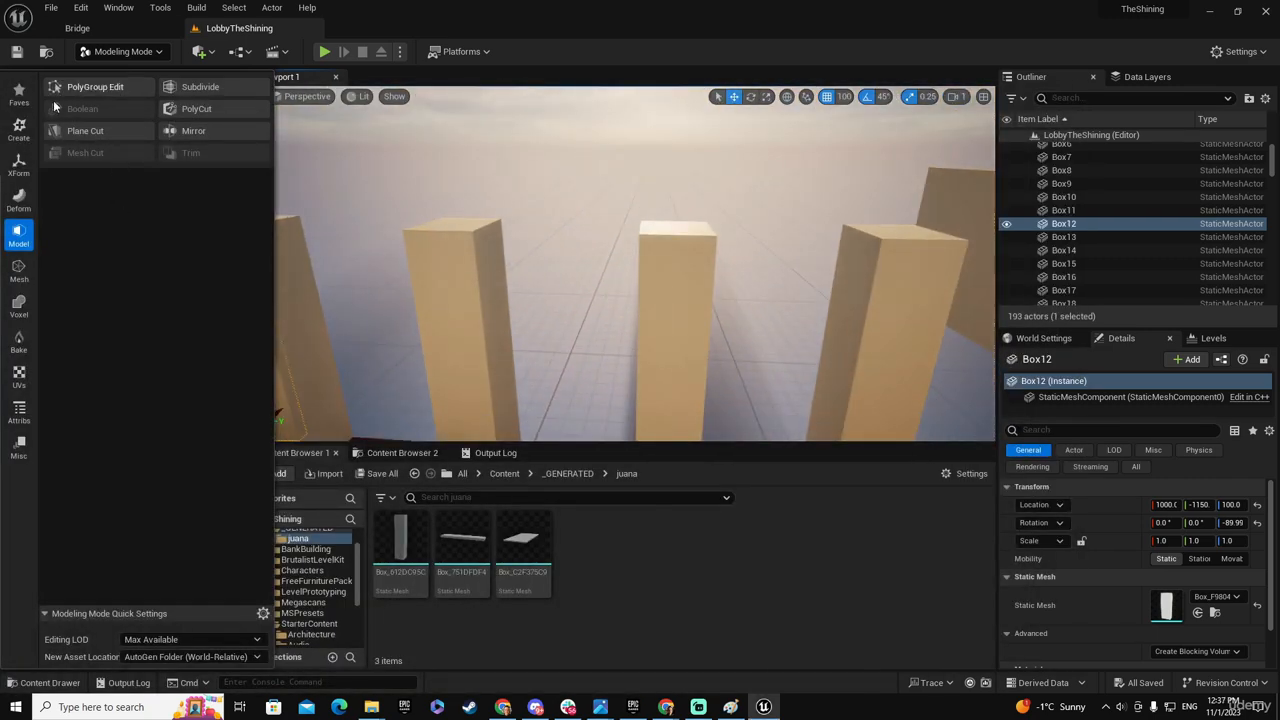
click(19, 128)
click(80, 92)
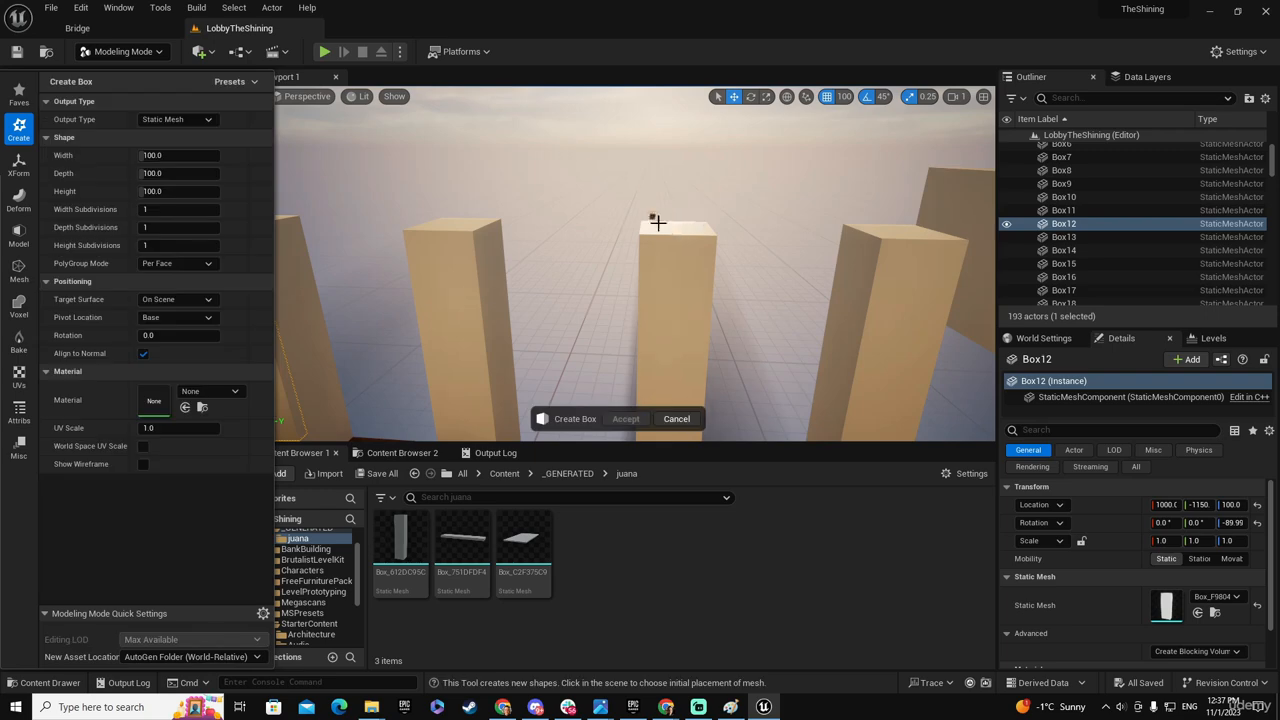
click(678, 230)
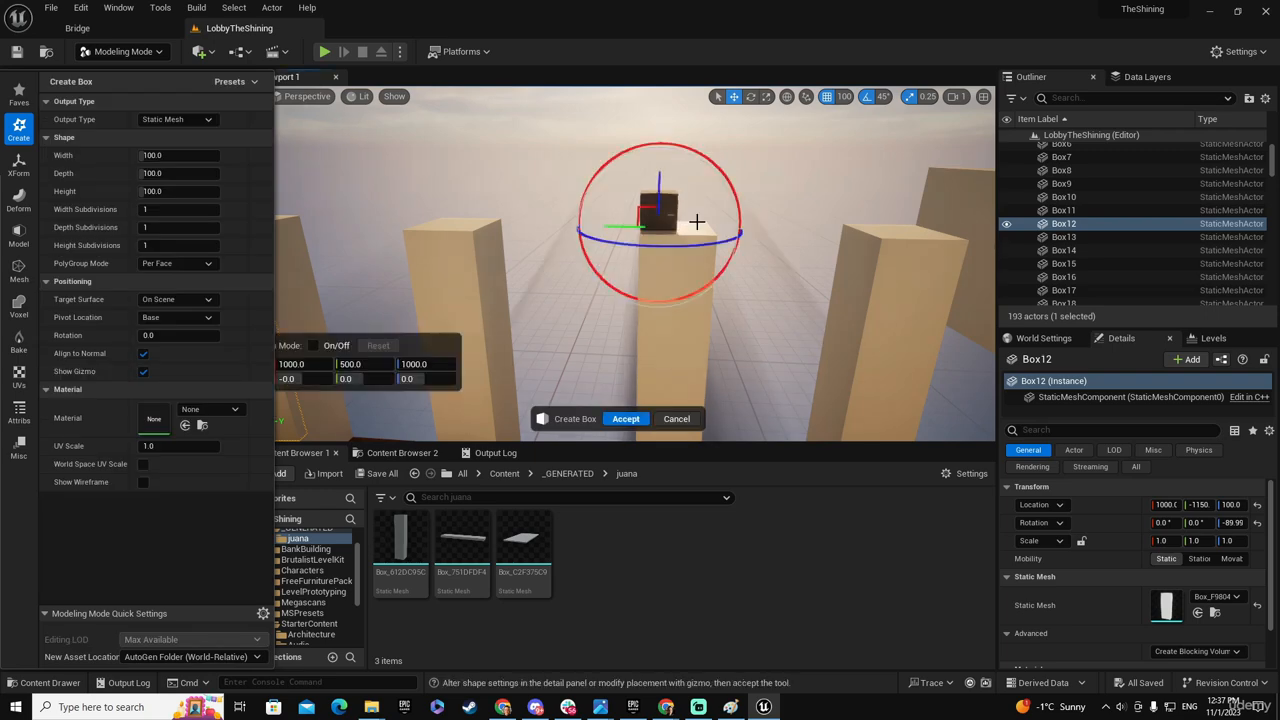
right_drag(695, 221, 560, 235)
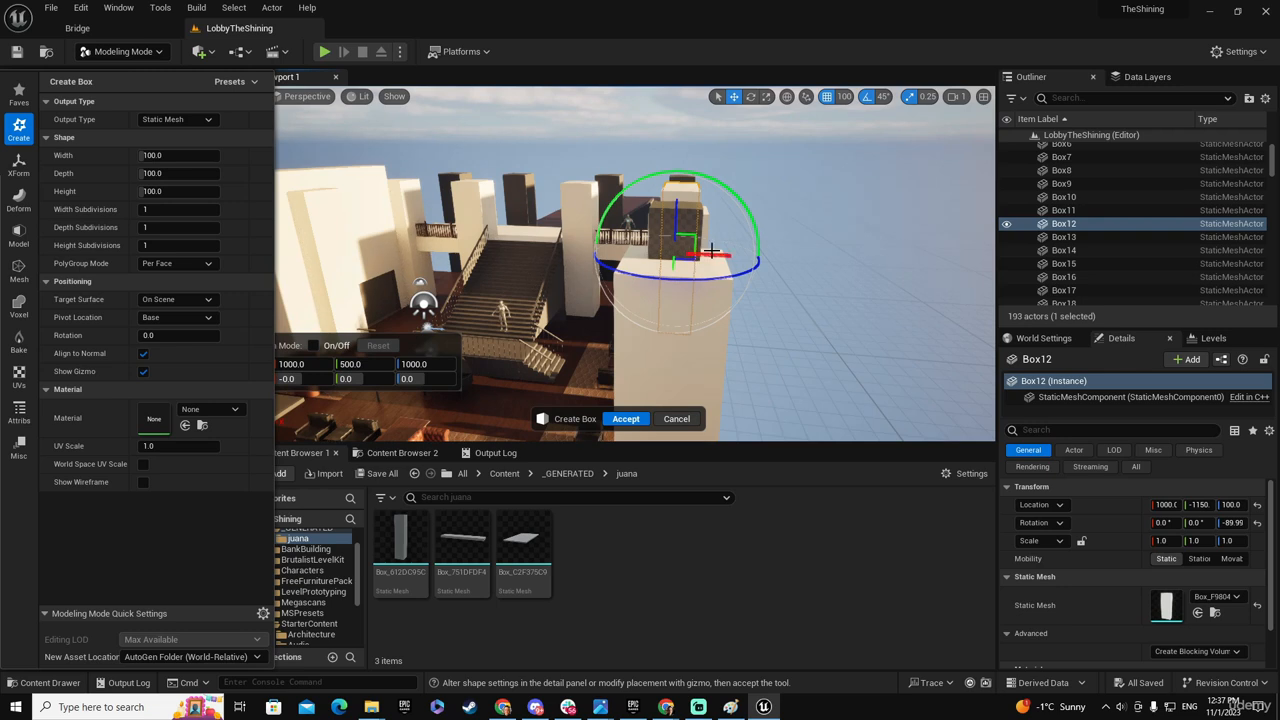
- Set the grid snap size to 50 and move the new box along its pillar top to X 950
mouse_move(714, 257)
mouse_down()
mouse_move(689, 258)
mouse_move(714, 256)
mouse_up()
click(844, 96)
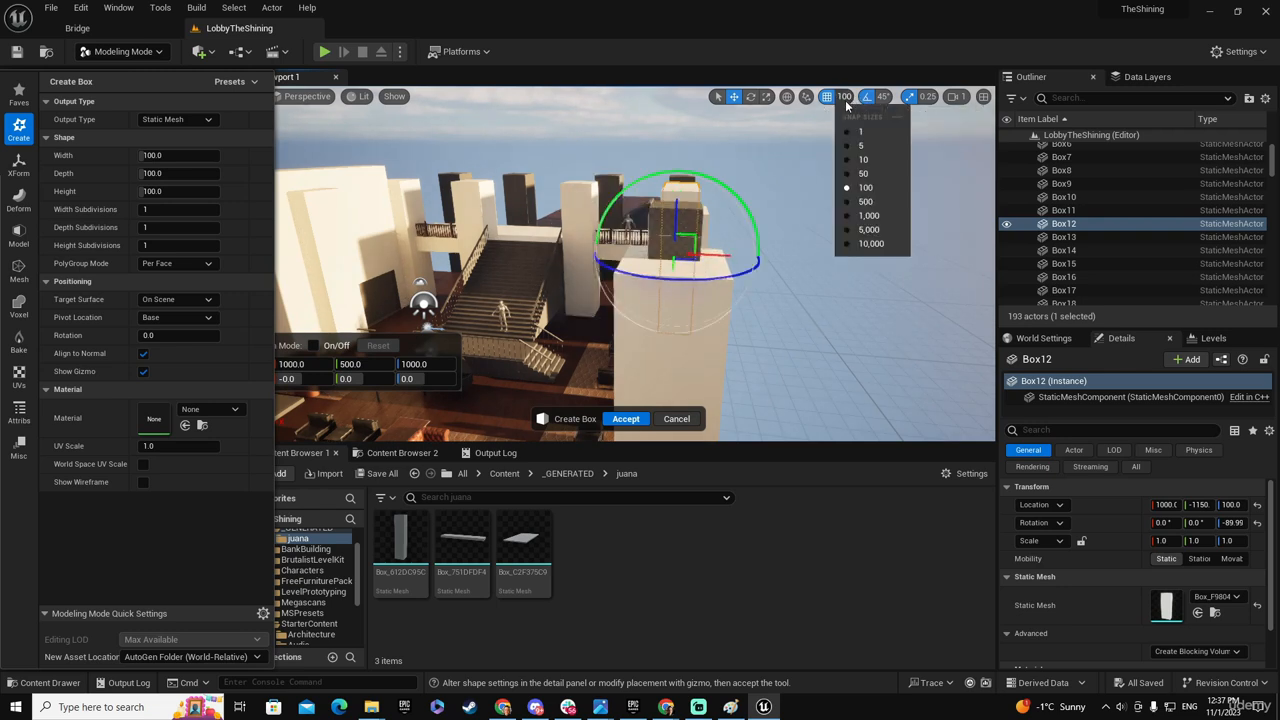
click(862, 173)
drag(719, 257, 692, 257)
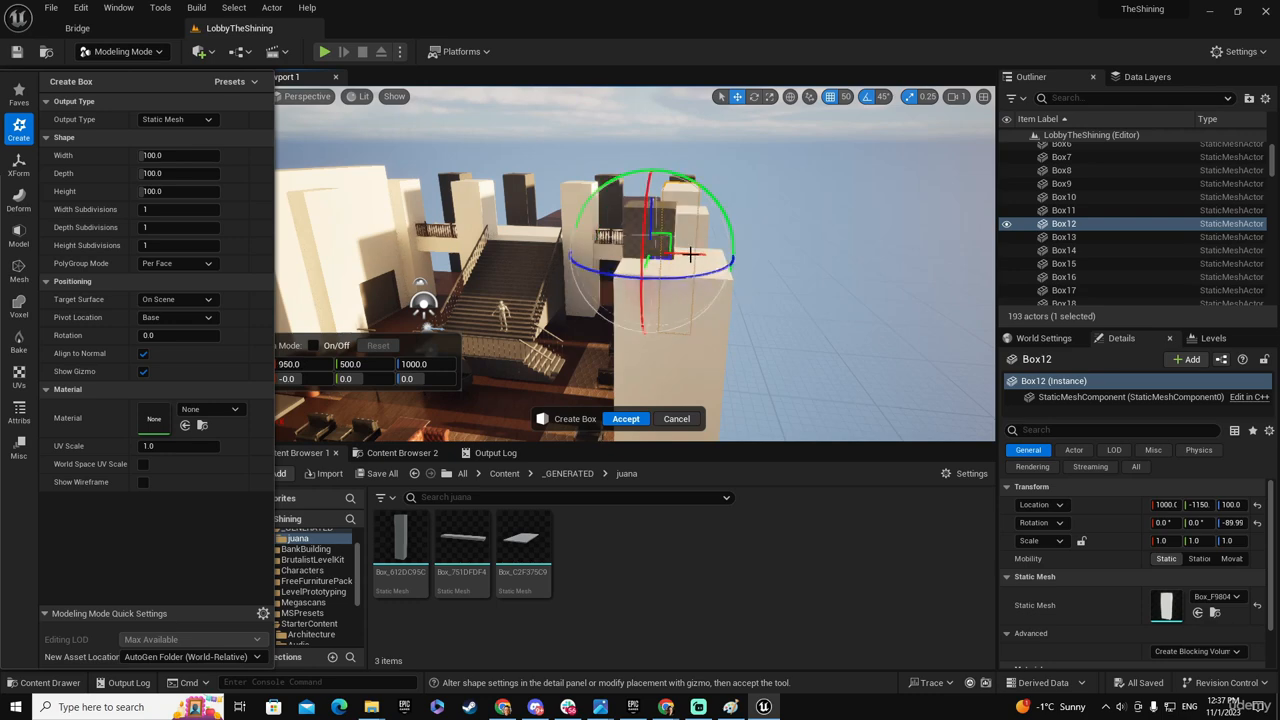
right_drag(692, 257, 674, 257)
key(a)
key(a)
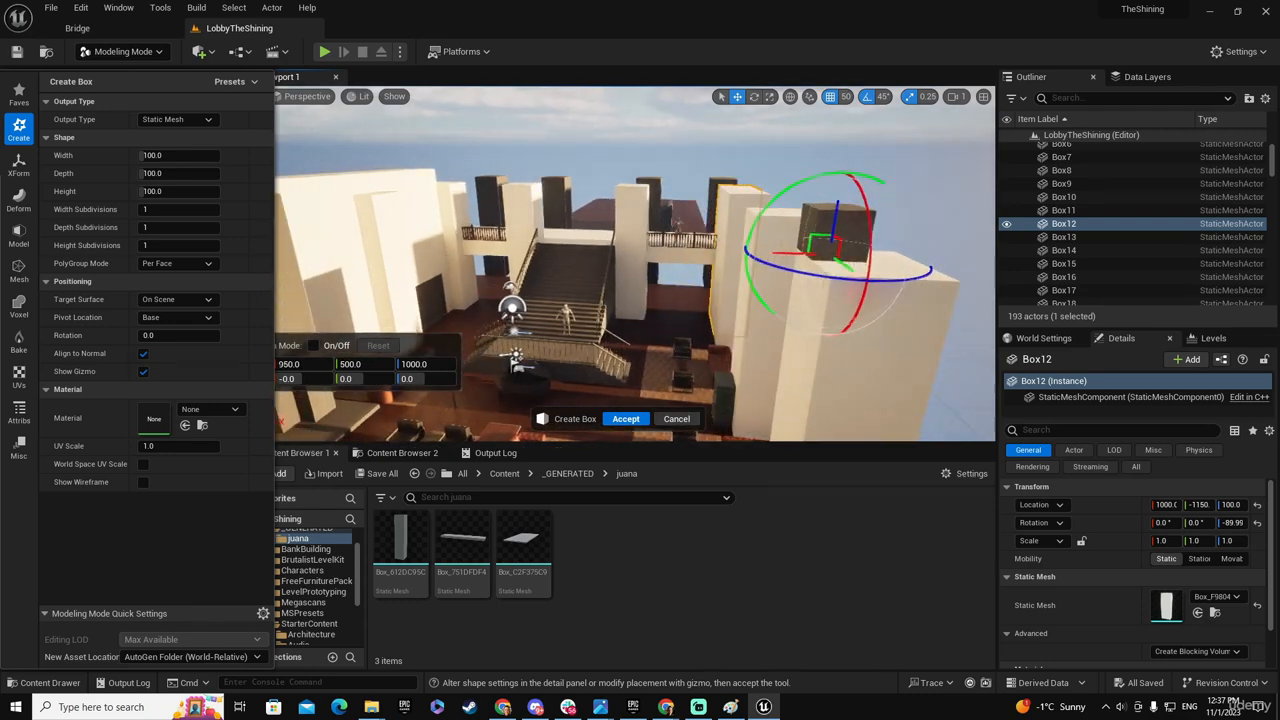
key(d)
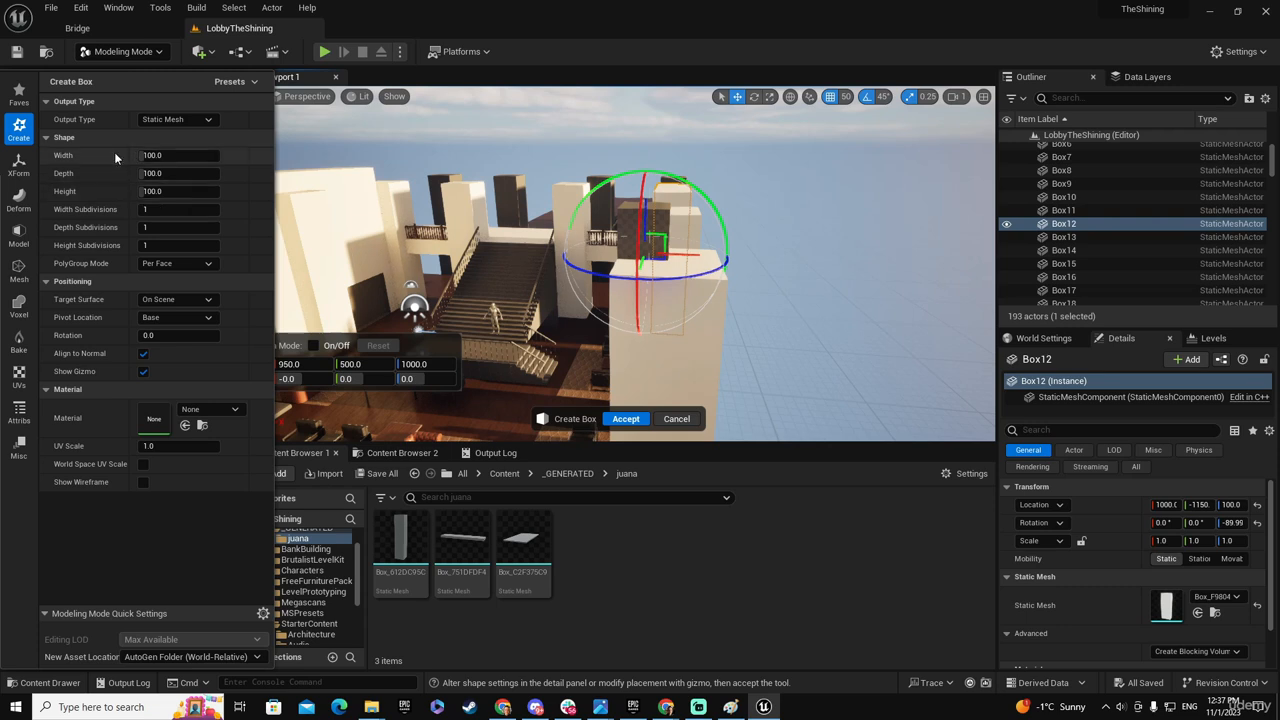
- Set the box's depth to 120 and move it back to X 1000
click(160, 172)
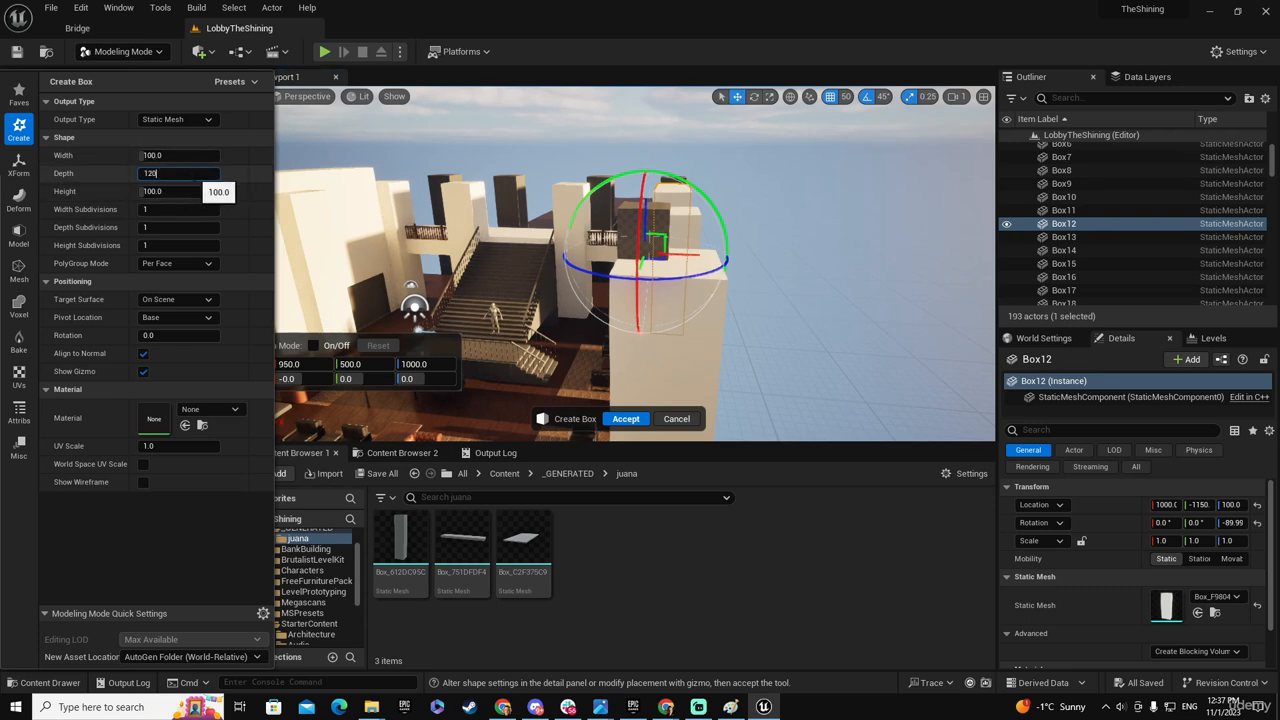
key(Tab)
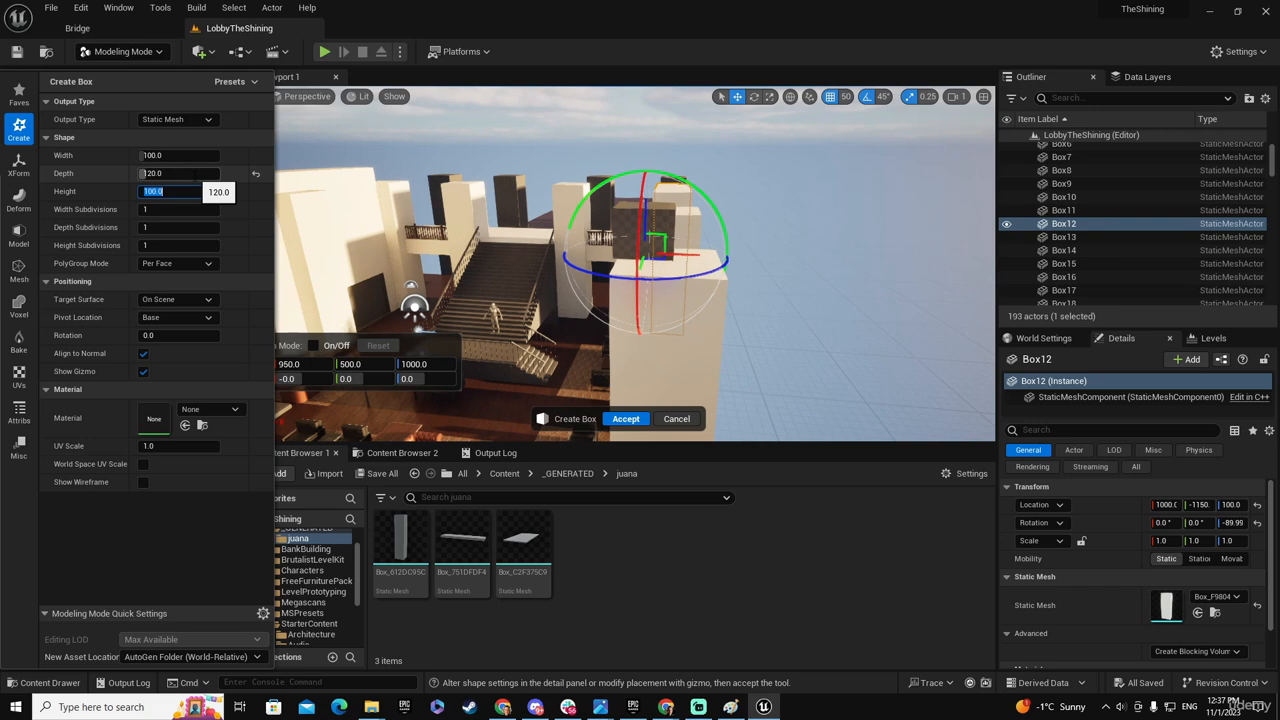
drag(682, 258, 716, 258)
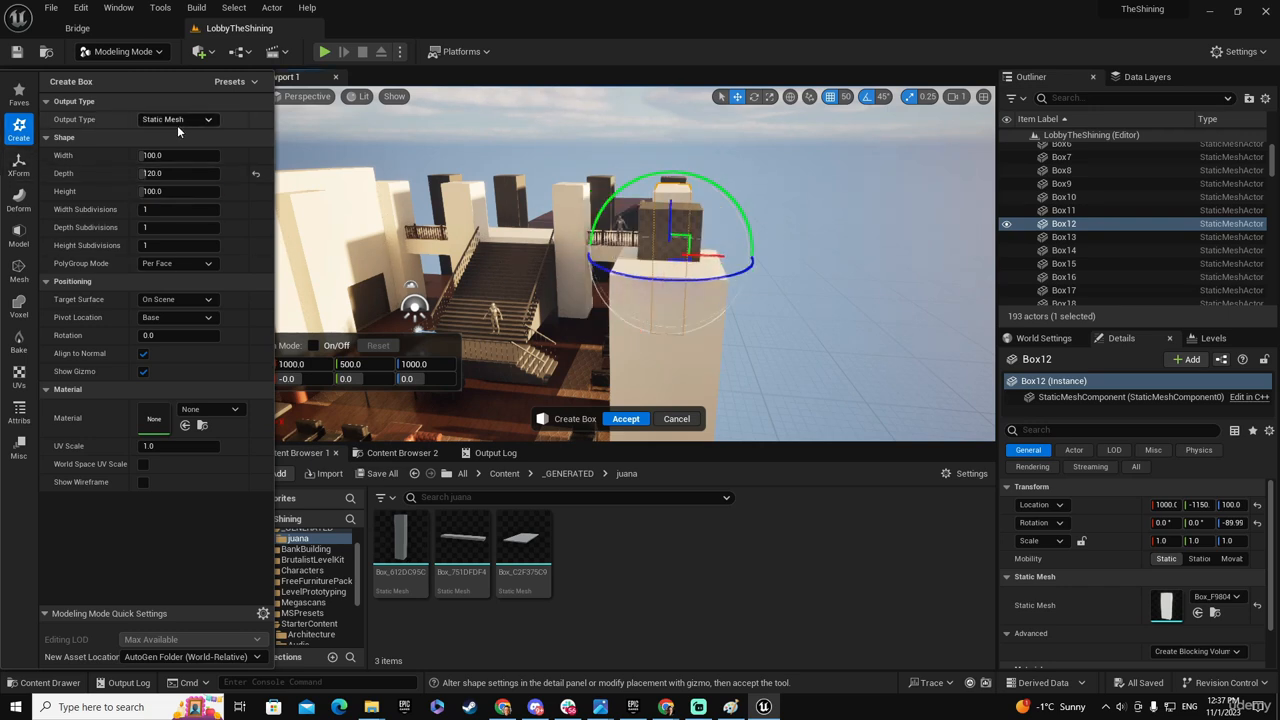
- Increase the box's depth to 140 as a trial and settle on 160
click(173, 173)
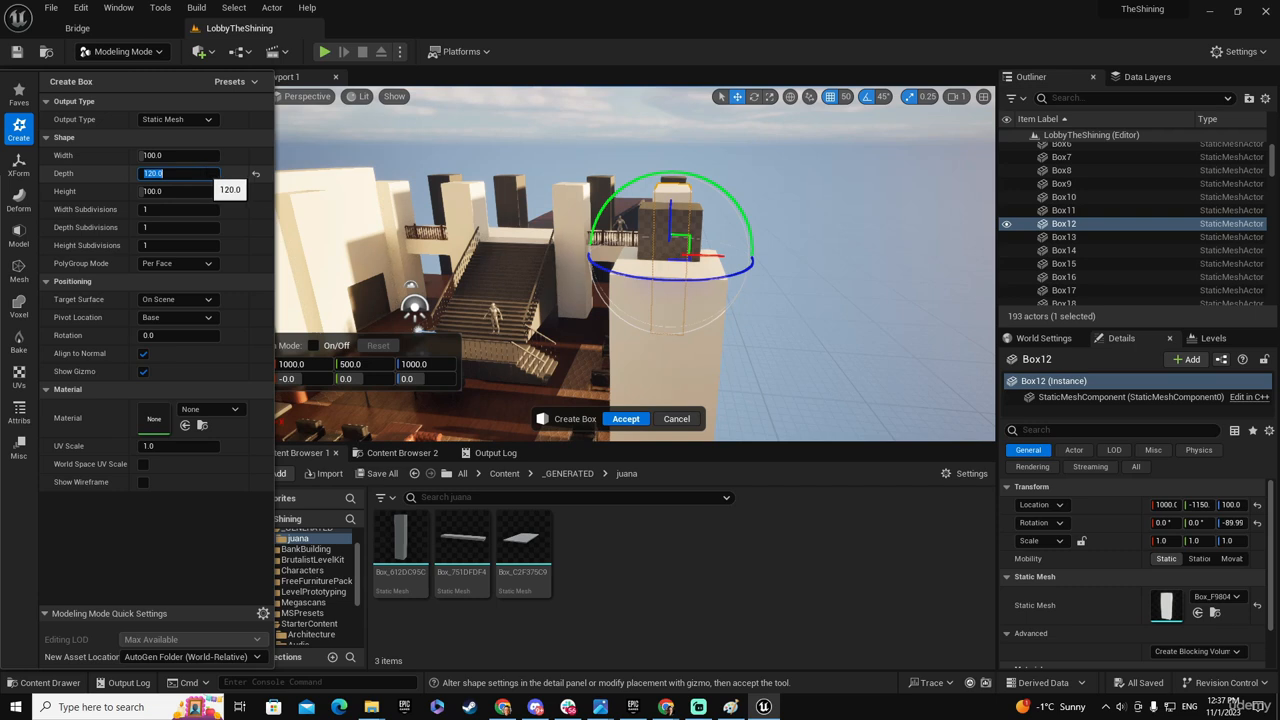
text(140)
key(Tab)
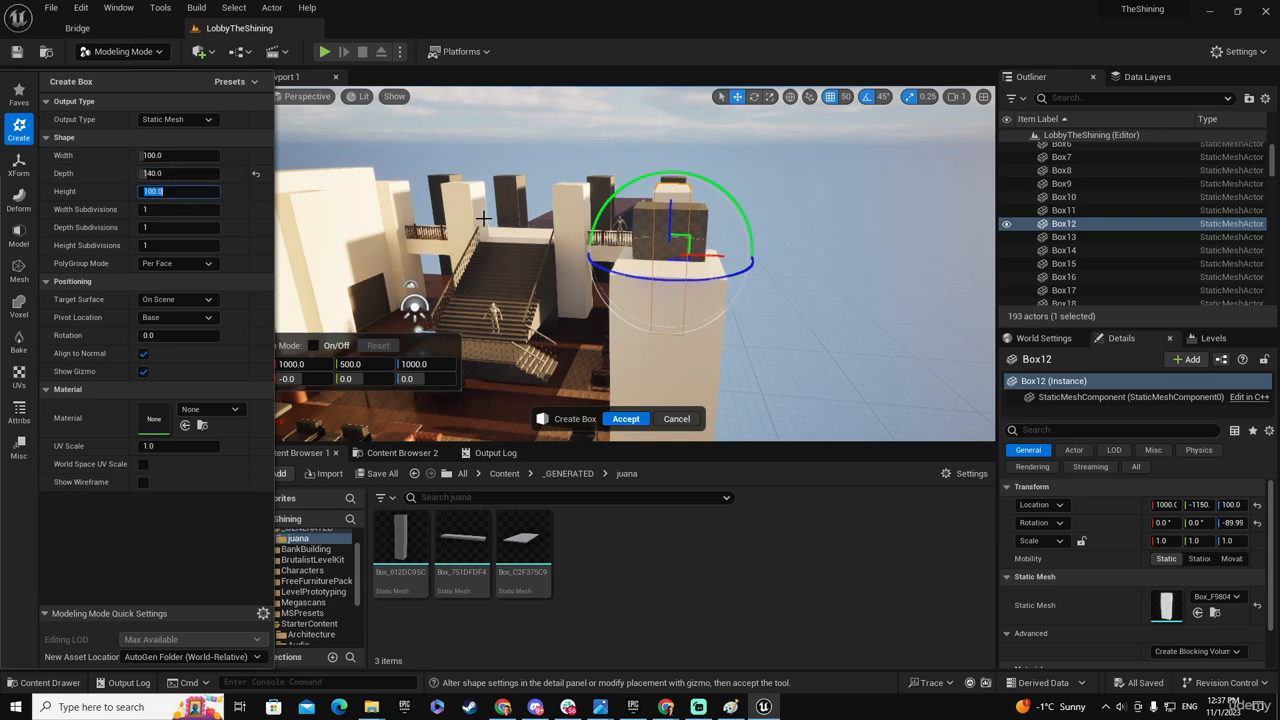
click(173, 173)
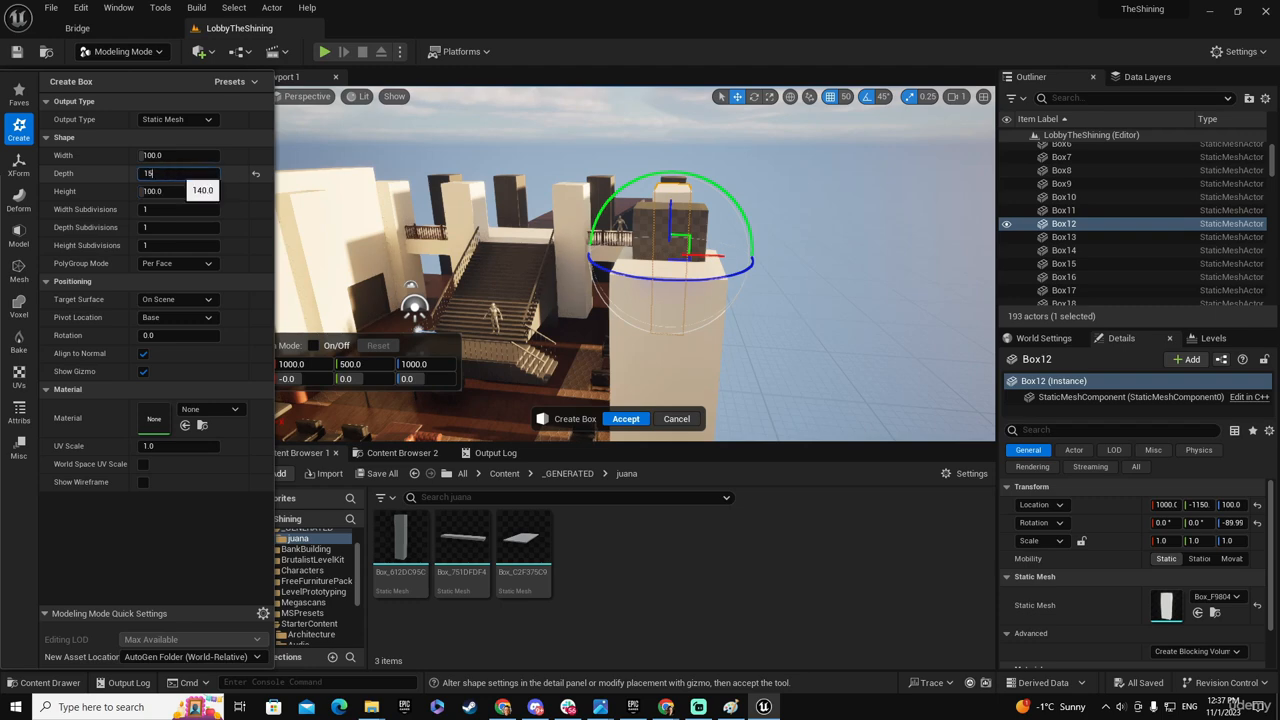
key(Tab)
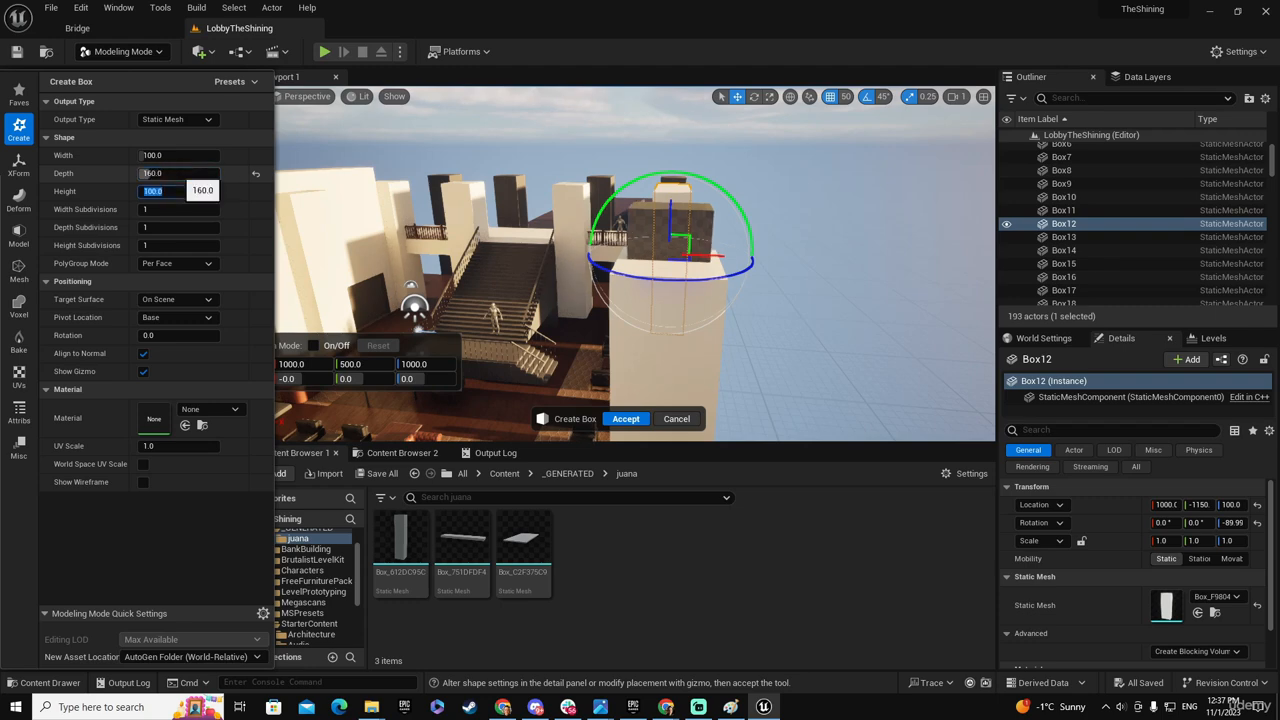
right_drag(626, 309, 835, 284)
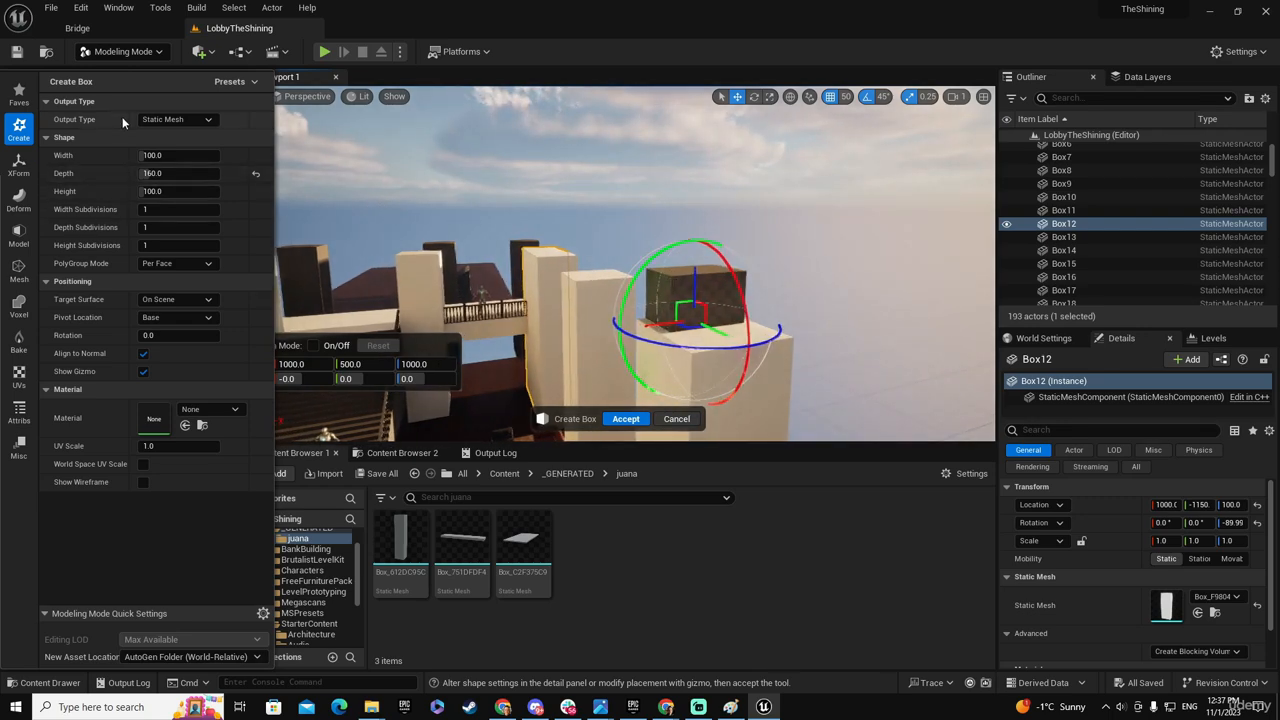
- Move the box to Y 550 on the pillar top and set its height to 150
right_drag(632, 322, 650, 346)
drag(611, 323, 634, 323)
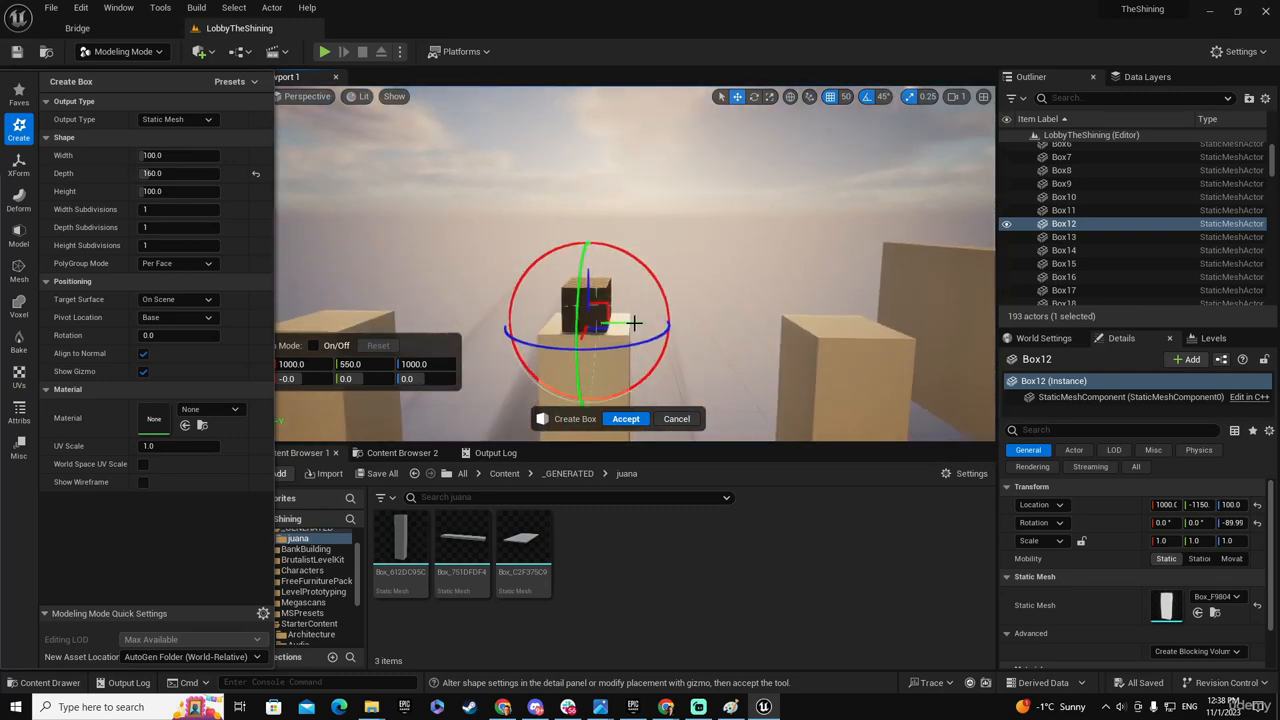
right_drag(634, 323, 654, 343)
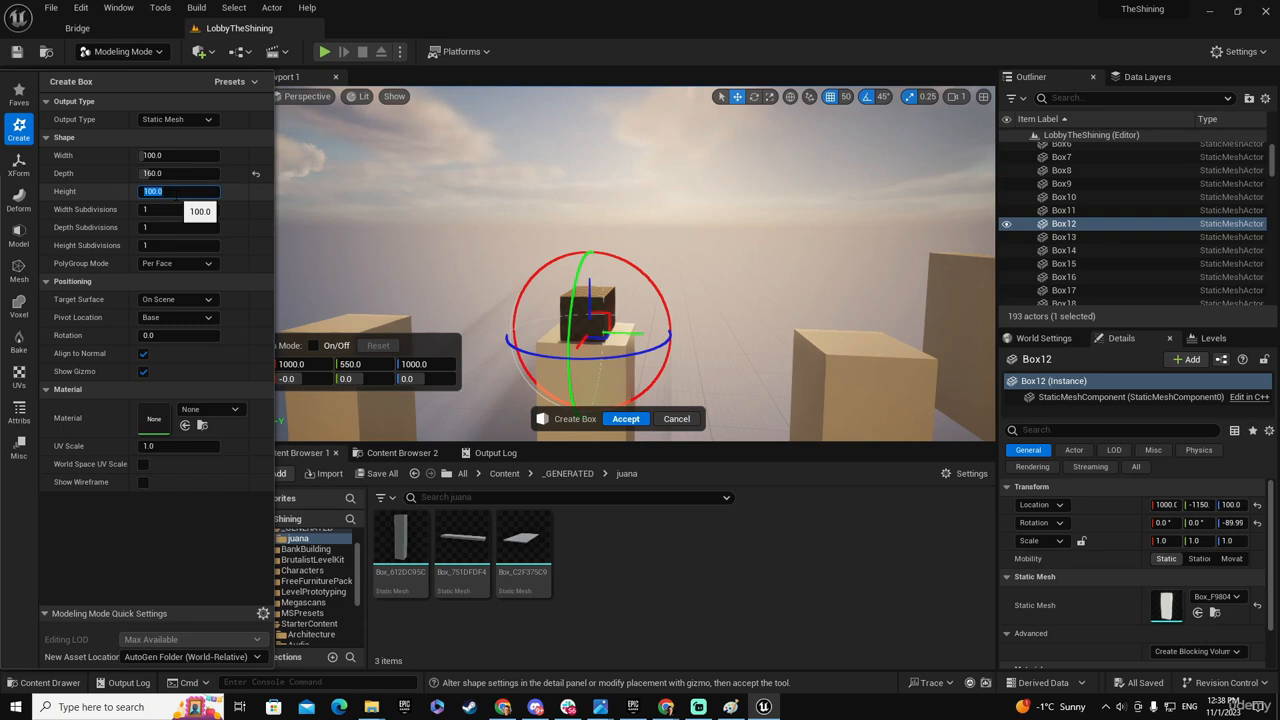
key(Tab)
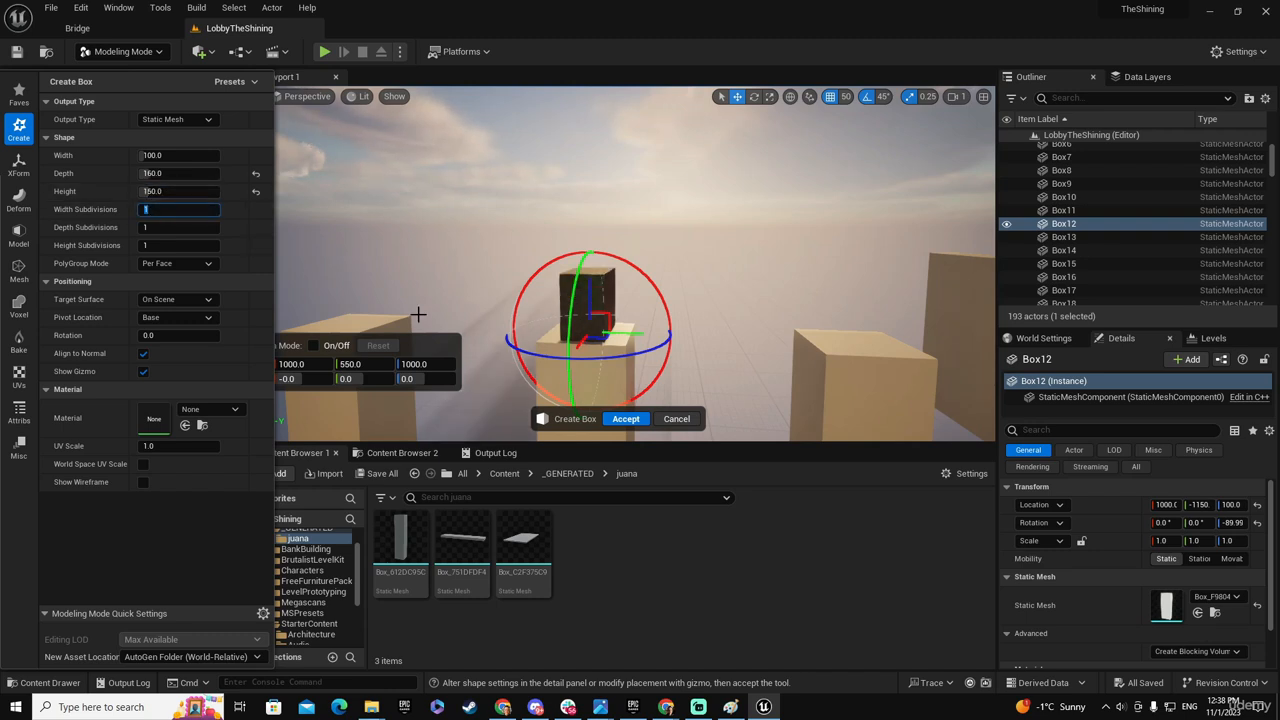
- Stretch the box into a beam across the pillars, trying a width of 1200 and a width of 2400
key(shift+Tab)
key(shift+Tab)
key(shift+Tab)
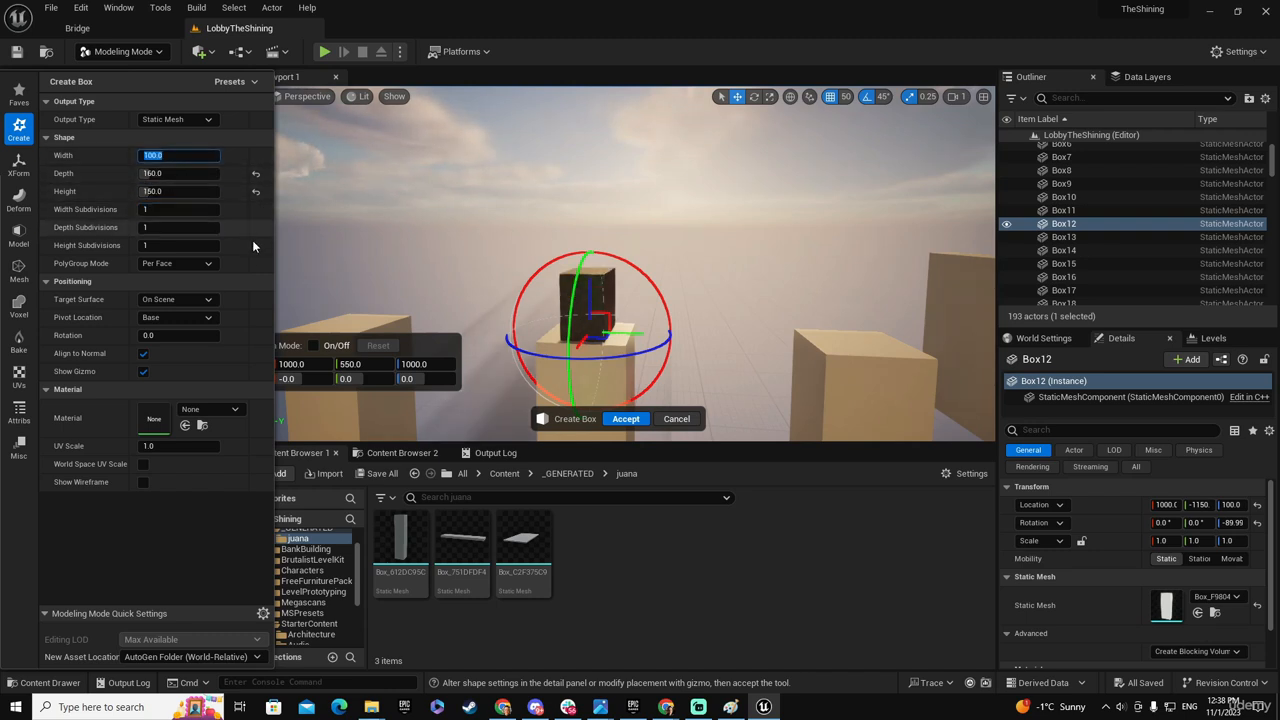
mouse_move(651, 397)
right_down()
mouse_move(735, 402)
mouse_move(715, 415)
mouse_move(520, 410)
mouse_move(690, 400)
mouse_move(649, 397)
right_up()
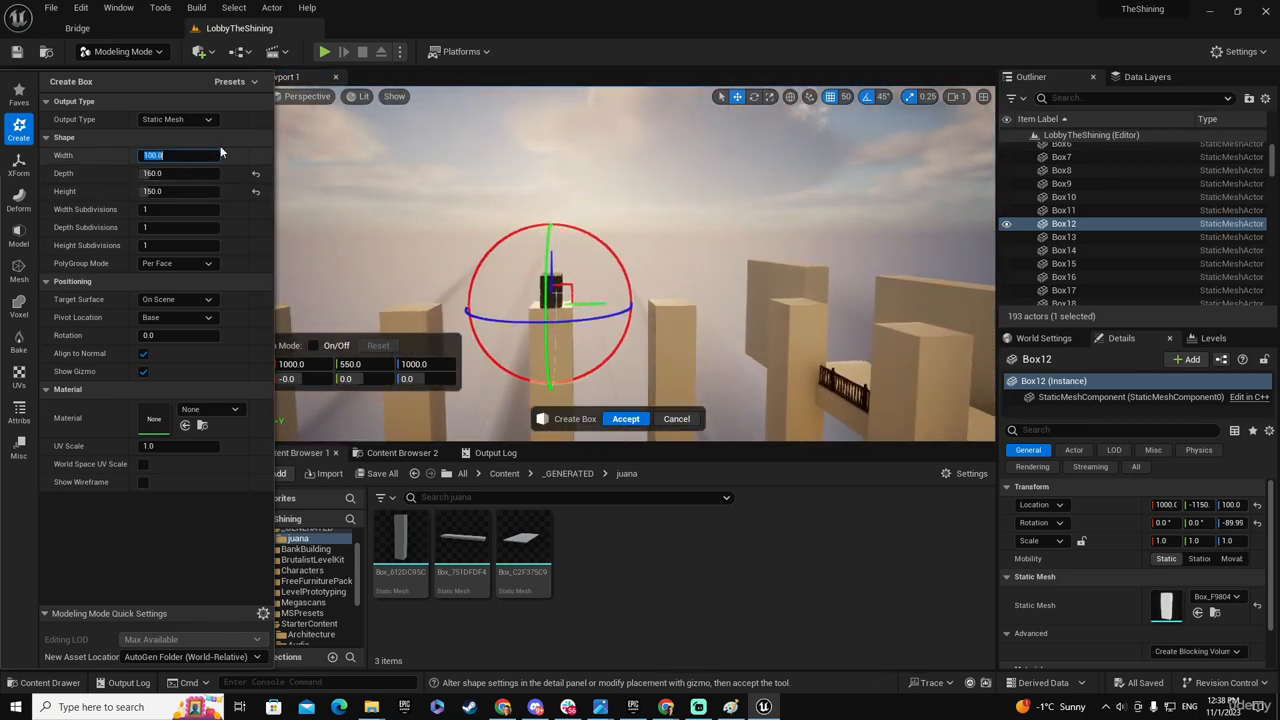
text(1200)
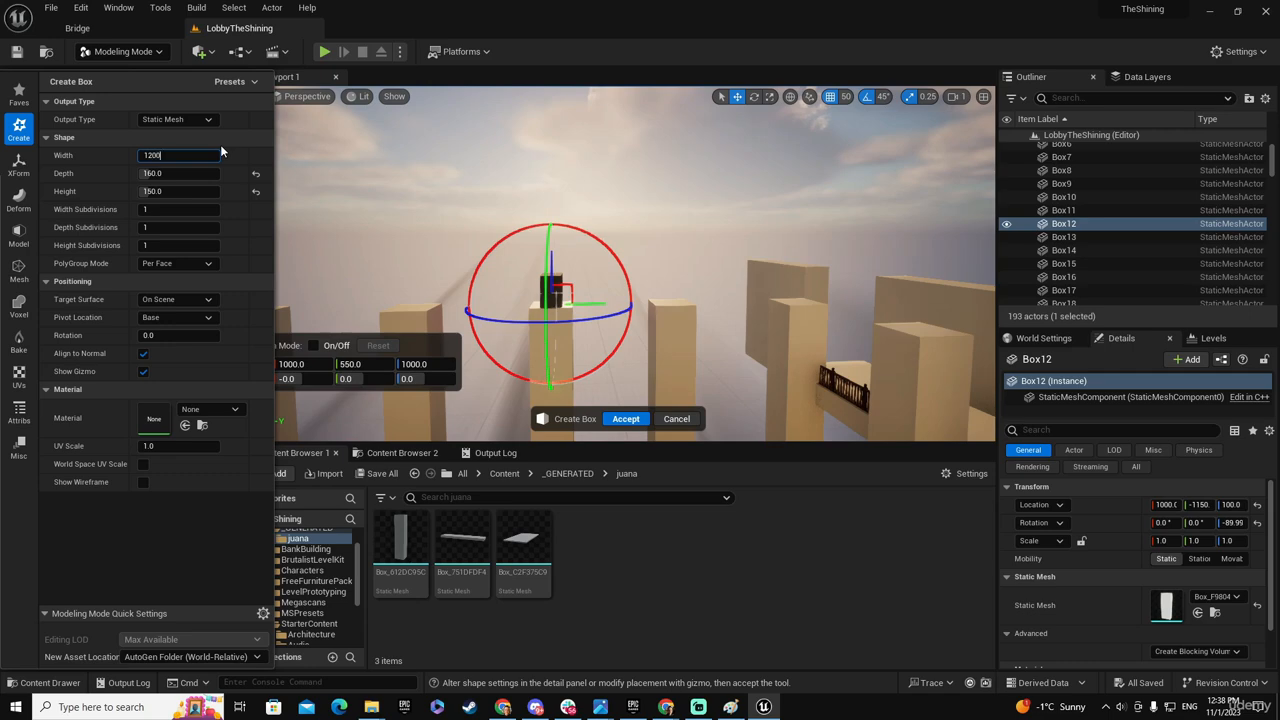
key(Tab)
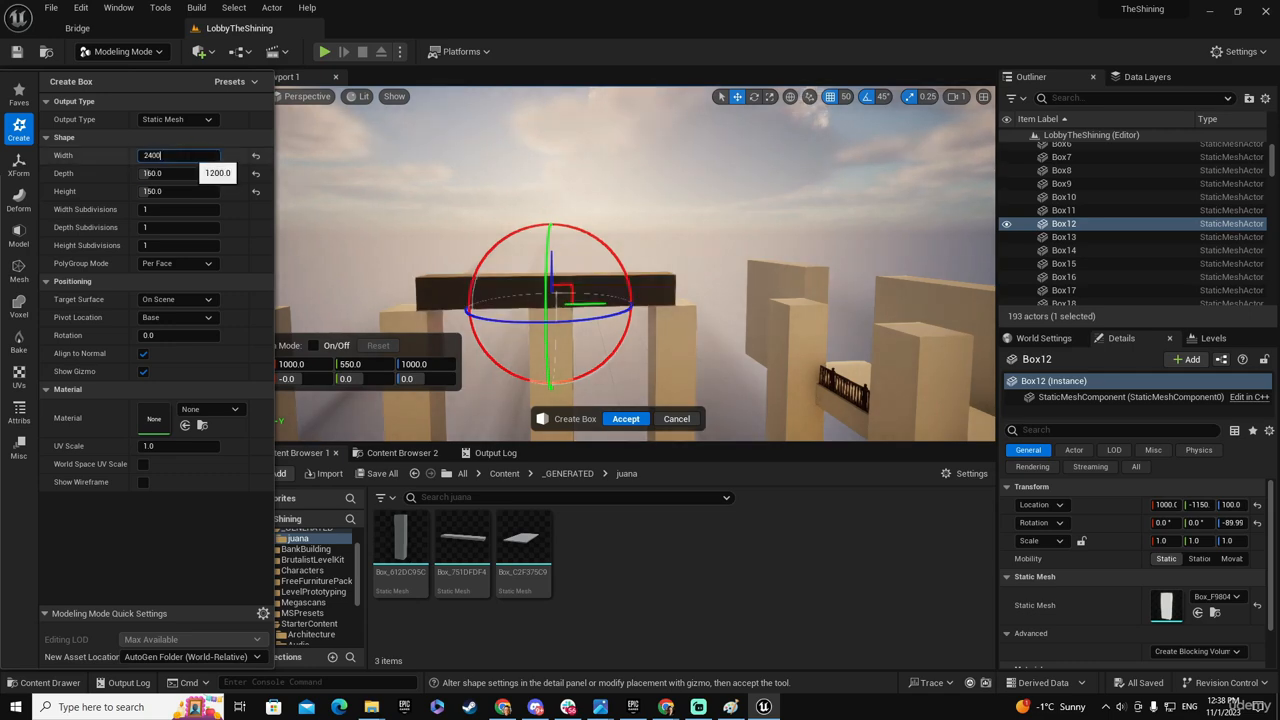
key(Tab)
right_drag(643, 354, 535, 395)
- Extend the beam's width to 3000 and on to 4000, and move it along the pillar row to Y 450
click(185, 155)
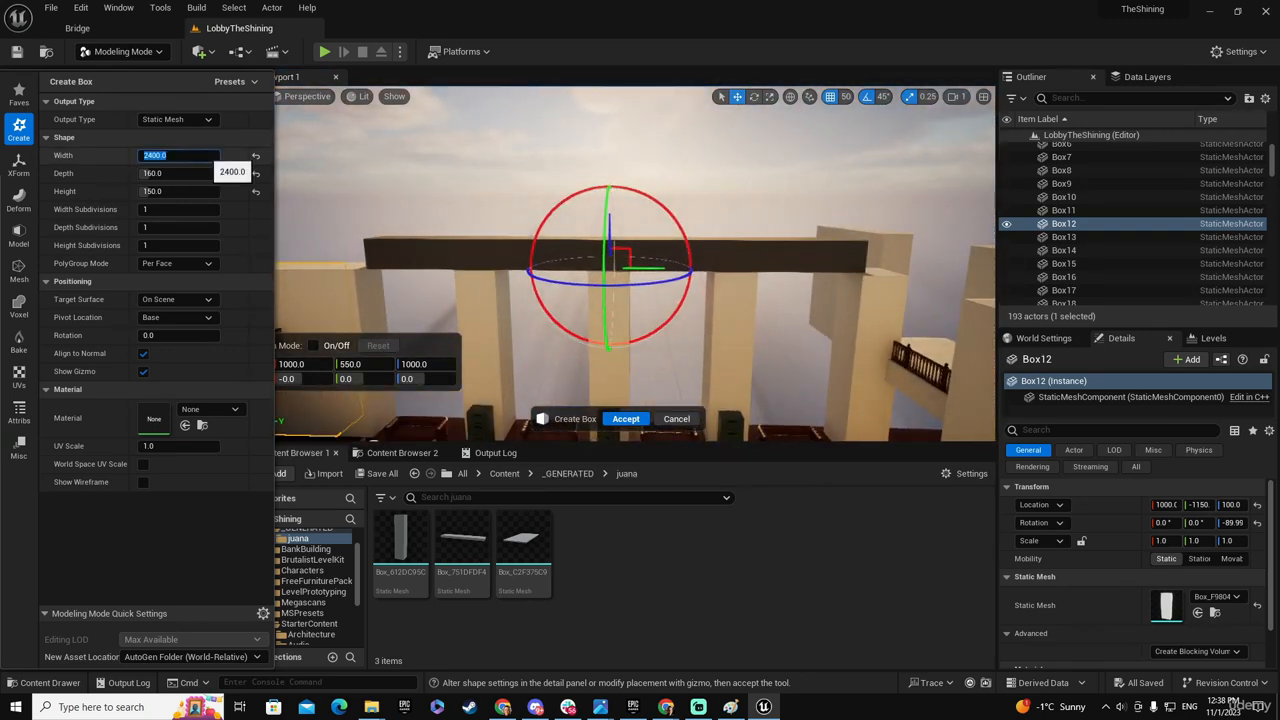
text(3000)
key(Tab)
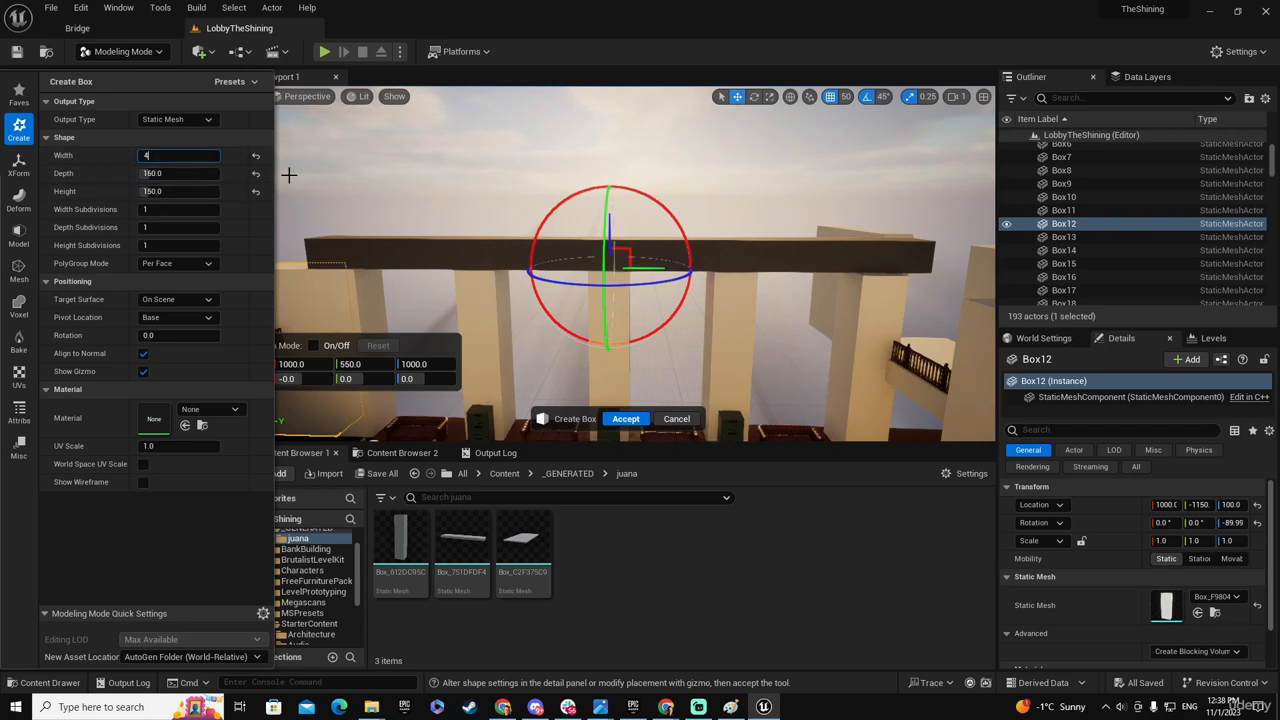
text(4000)
key(Tab)
right_drag(282, 172, 352, 167)
right_drag(734, 345, 706, 345)
right_drag(653, 283, 700, 283)
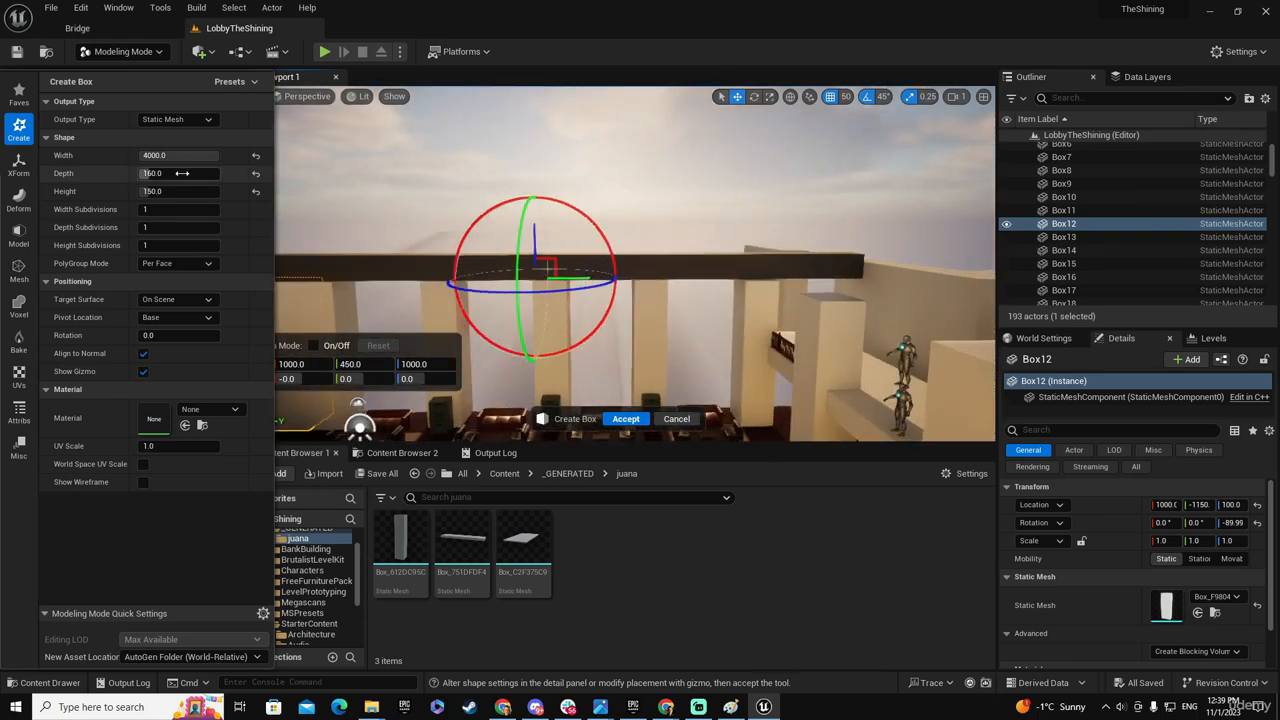
- Set the beam's width to 4500 and move it along the pillar row to Y 350
click(221, 150)
text(4500)
key(Tab)
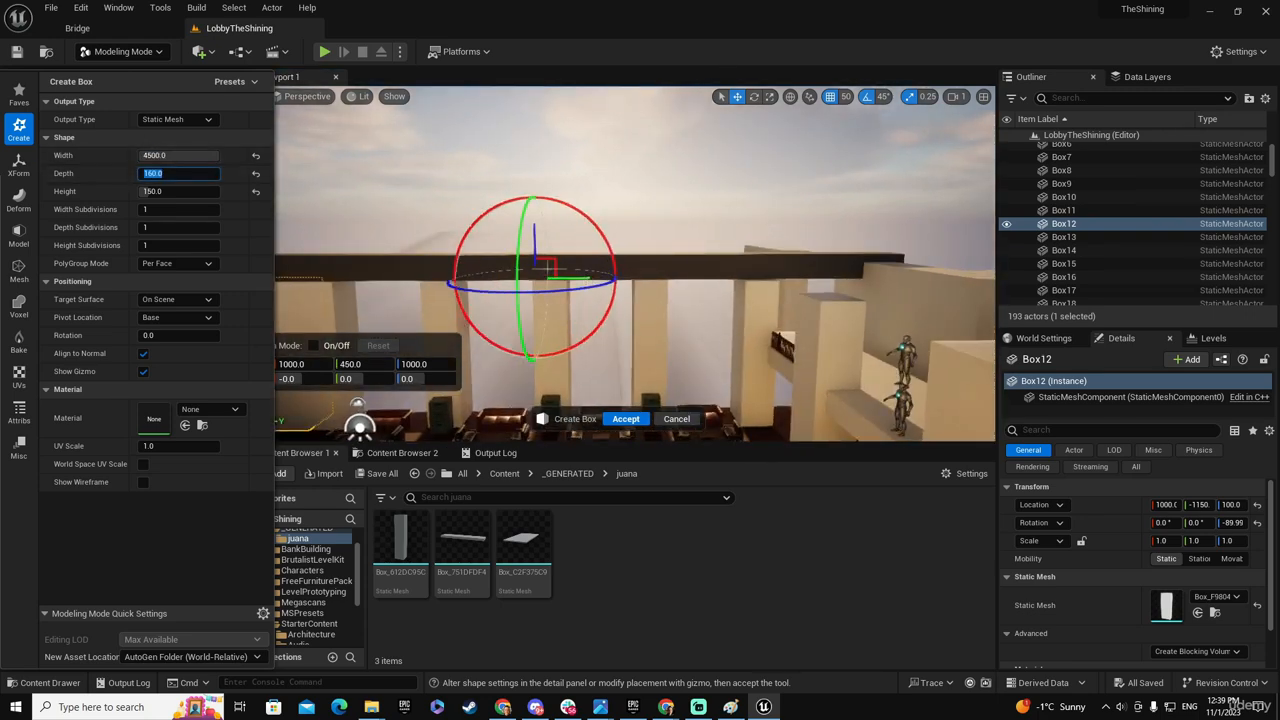
right_drag(480, 240, 343, 273)
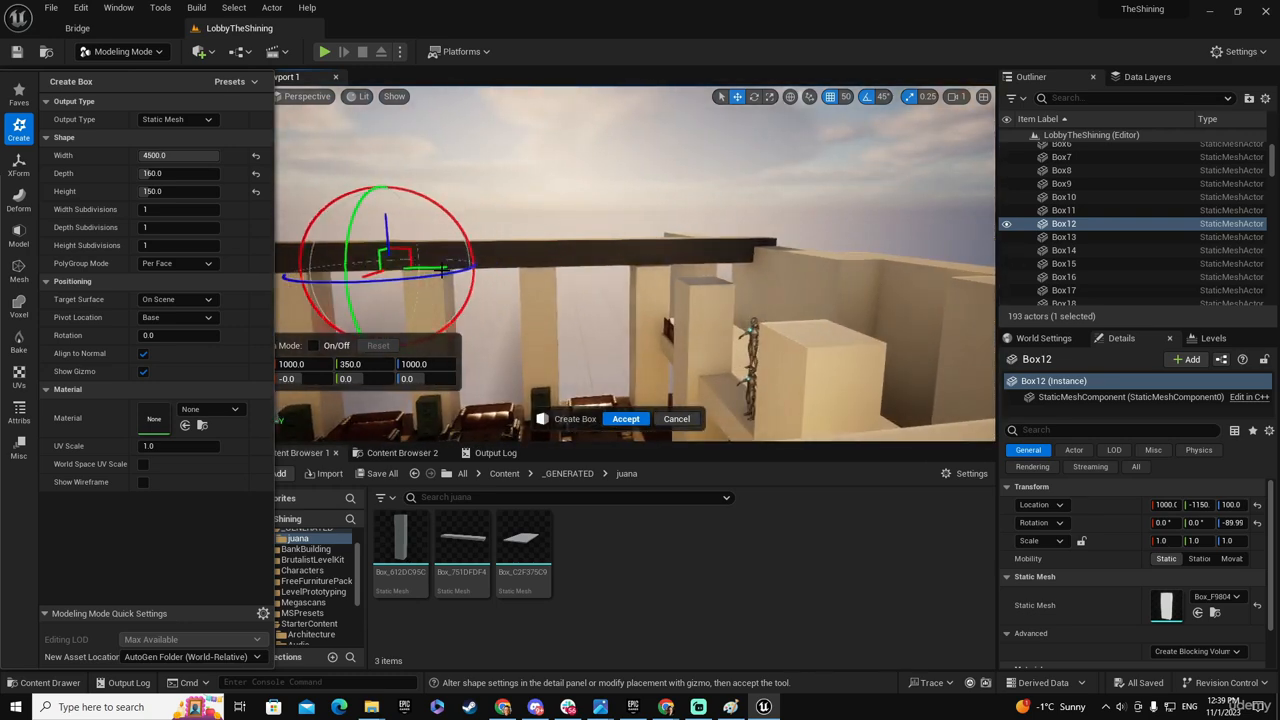
right_drag(442, 270, 285, 284)
- Compare the beam over the pillars with the lobby reference photo and inspect both sides of the hall
drag(0, 160, 747, 248)
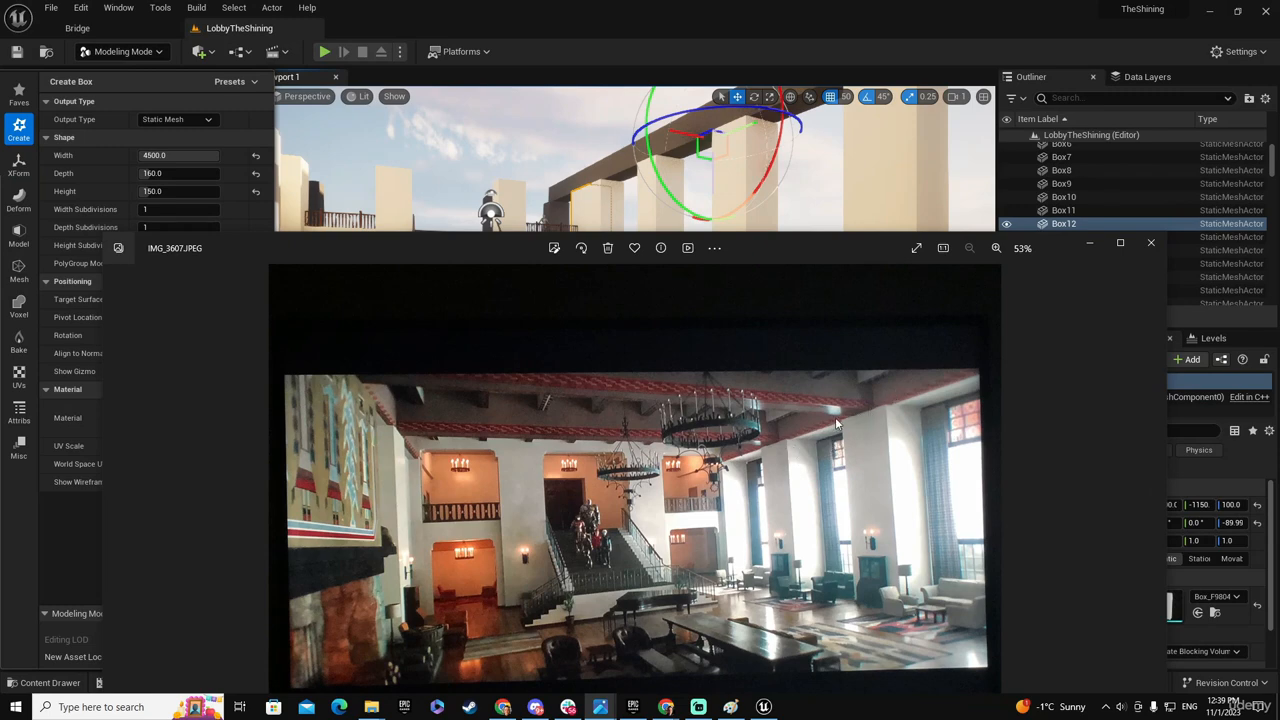
drag(860, 245, 0, 230)
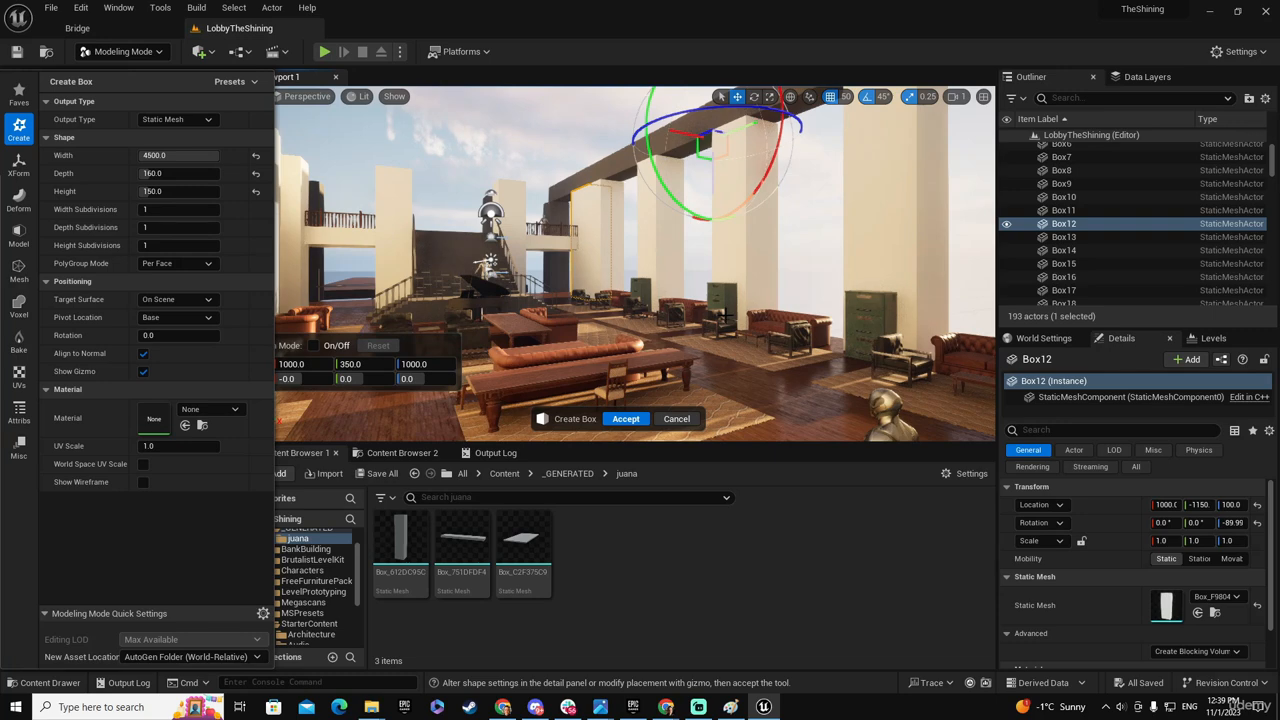
key(e)
right_drag(727, 316, 704, 352)
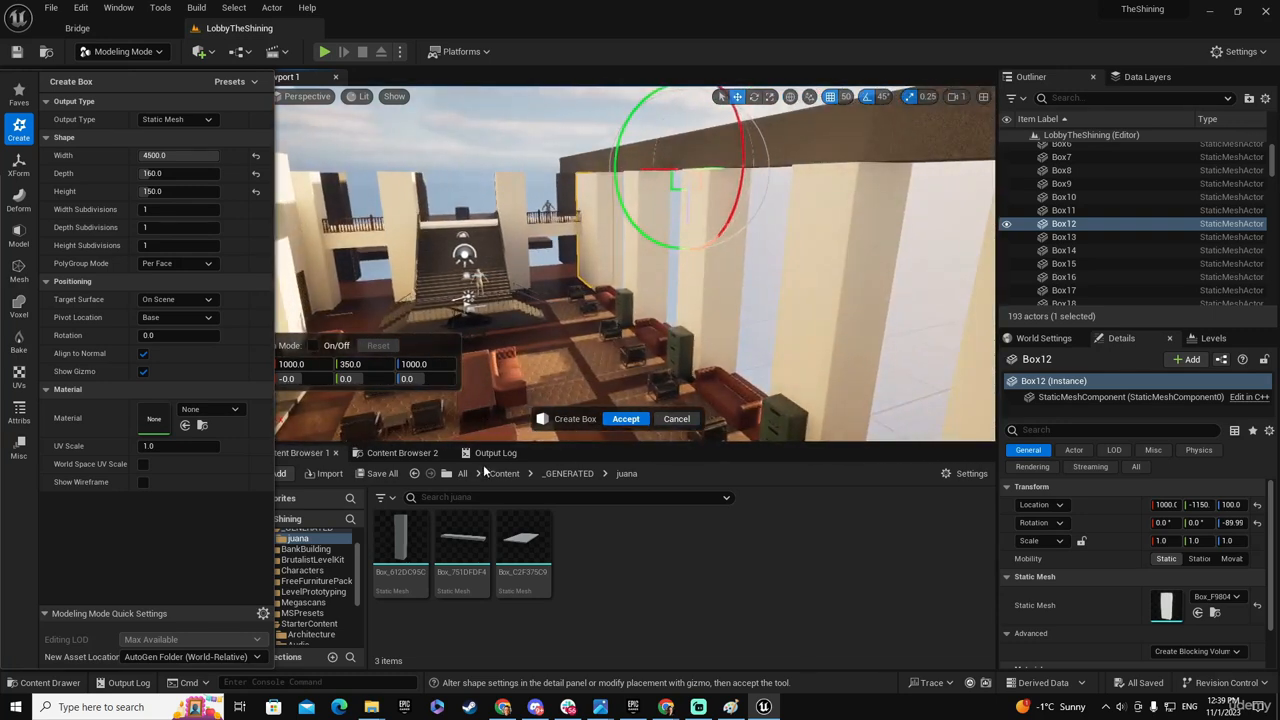
right_drag(634, 323, 500, 350)
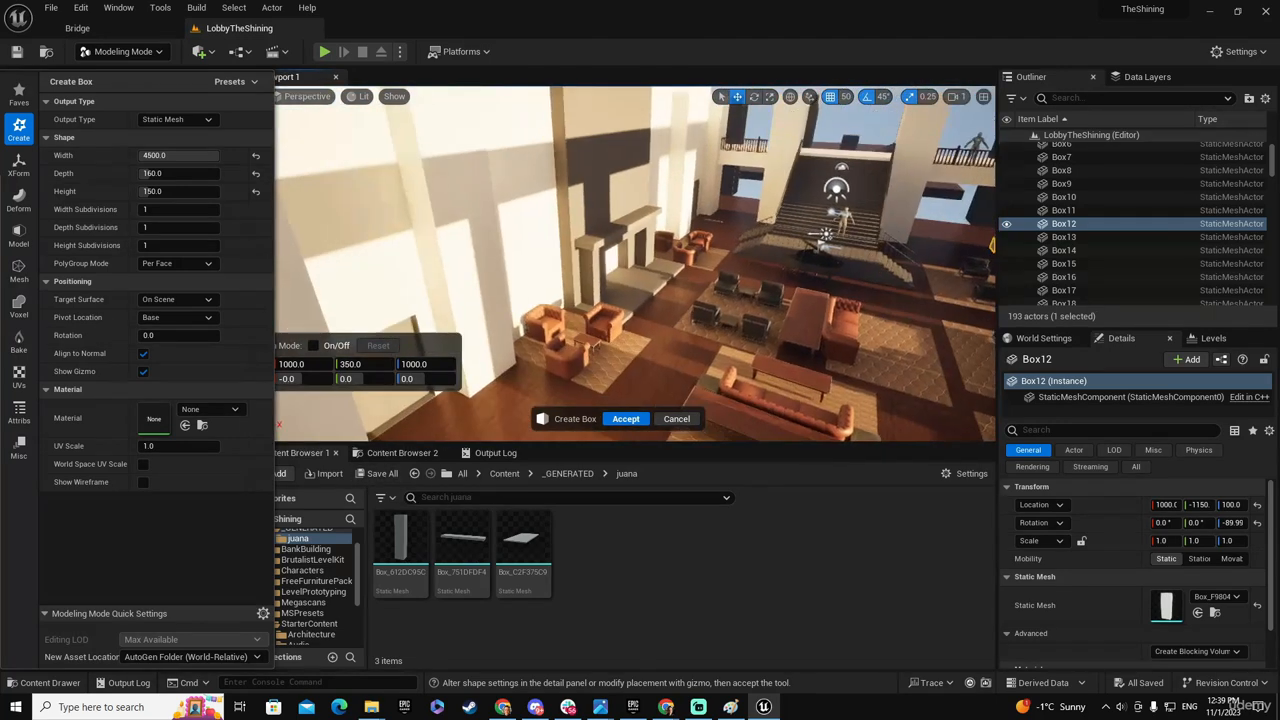
- Accept the new beam box and save all modified assets
click(630, 420)
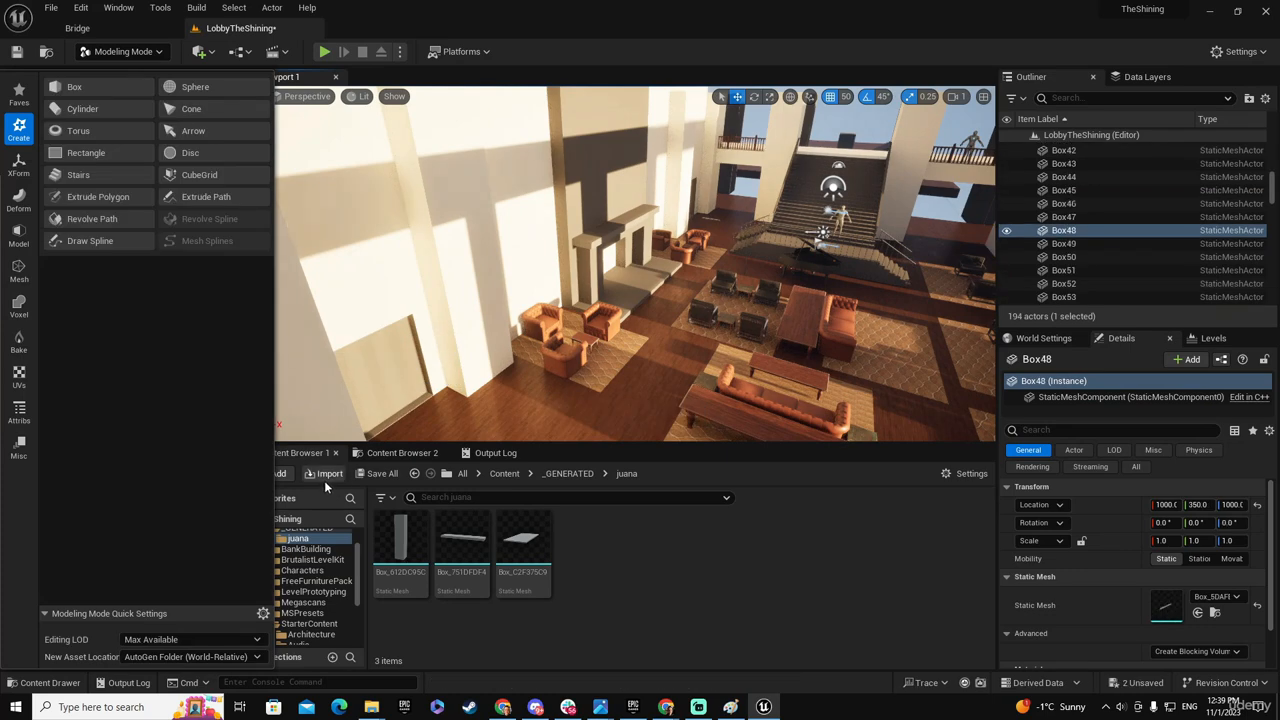
click(398, 476)
click(776, 508)
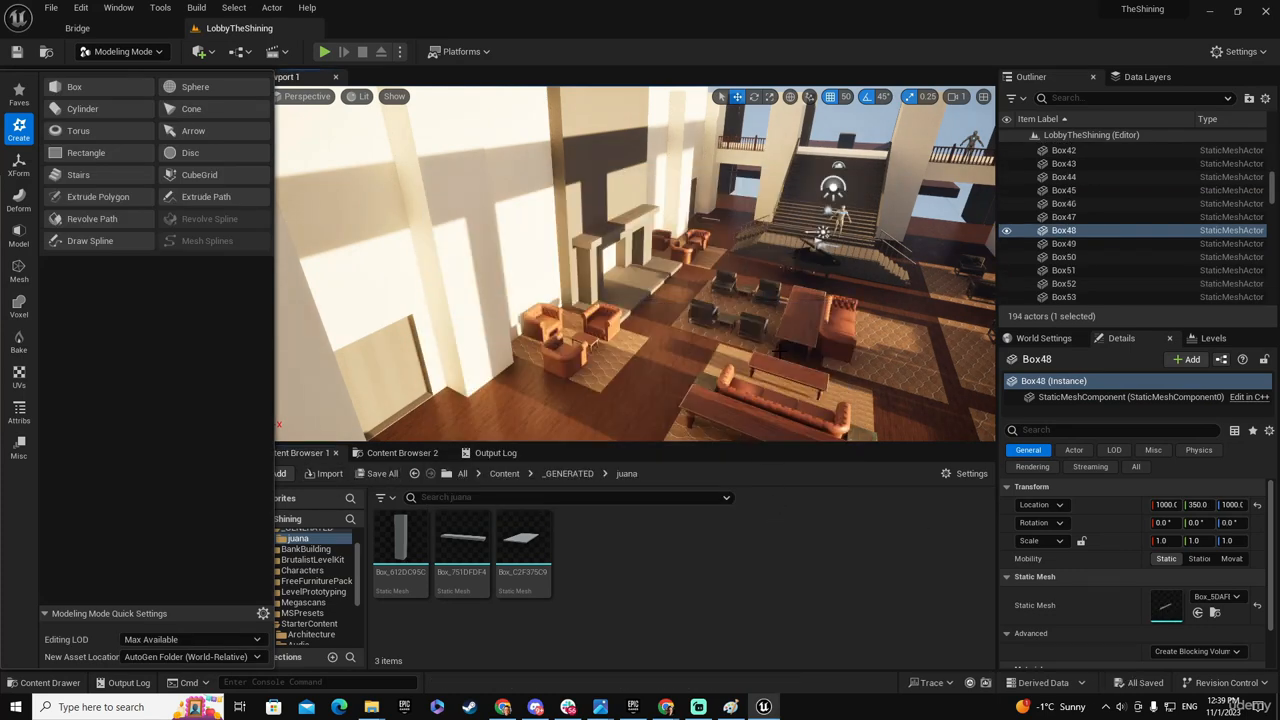
- Duplicate the beam and shift the copy along X to the wall on the fireplace side
right_drag(700, 340, 715, 250)
right_drag(788, 298, 790, 370)
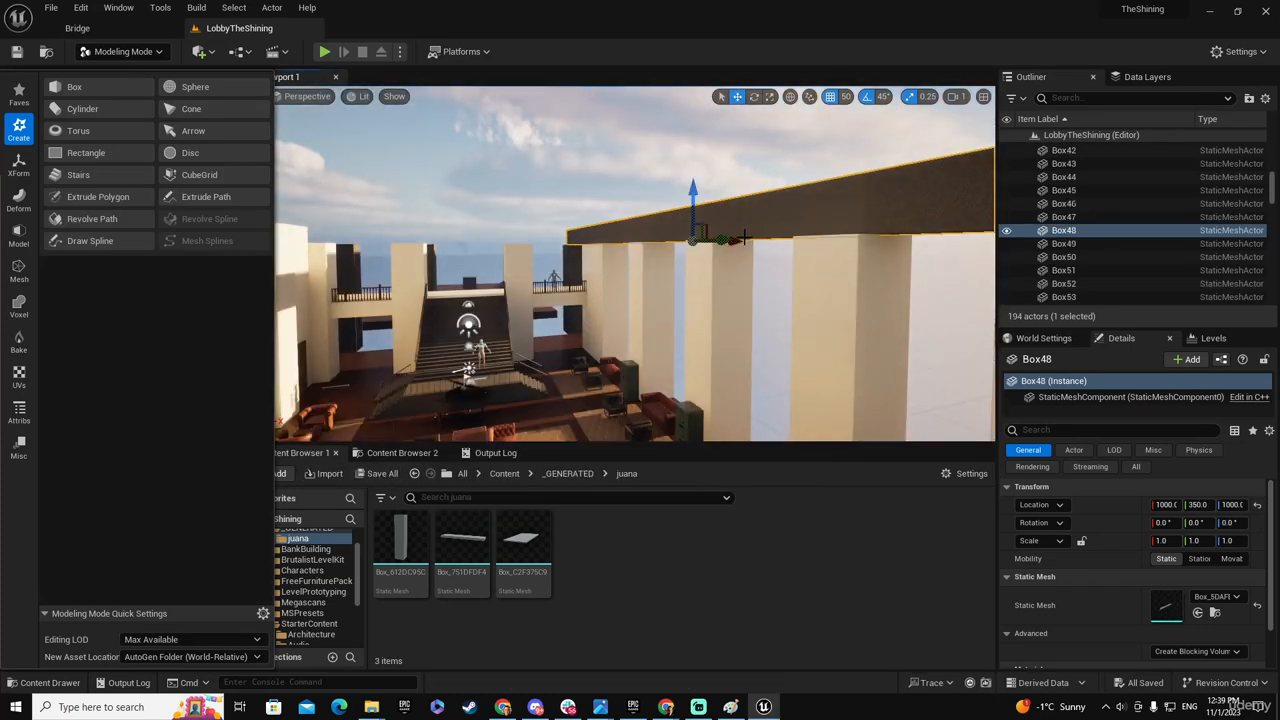
right_drag(738, 236, 576, 204)
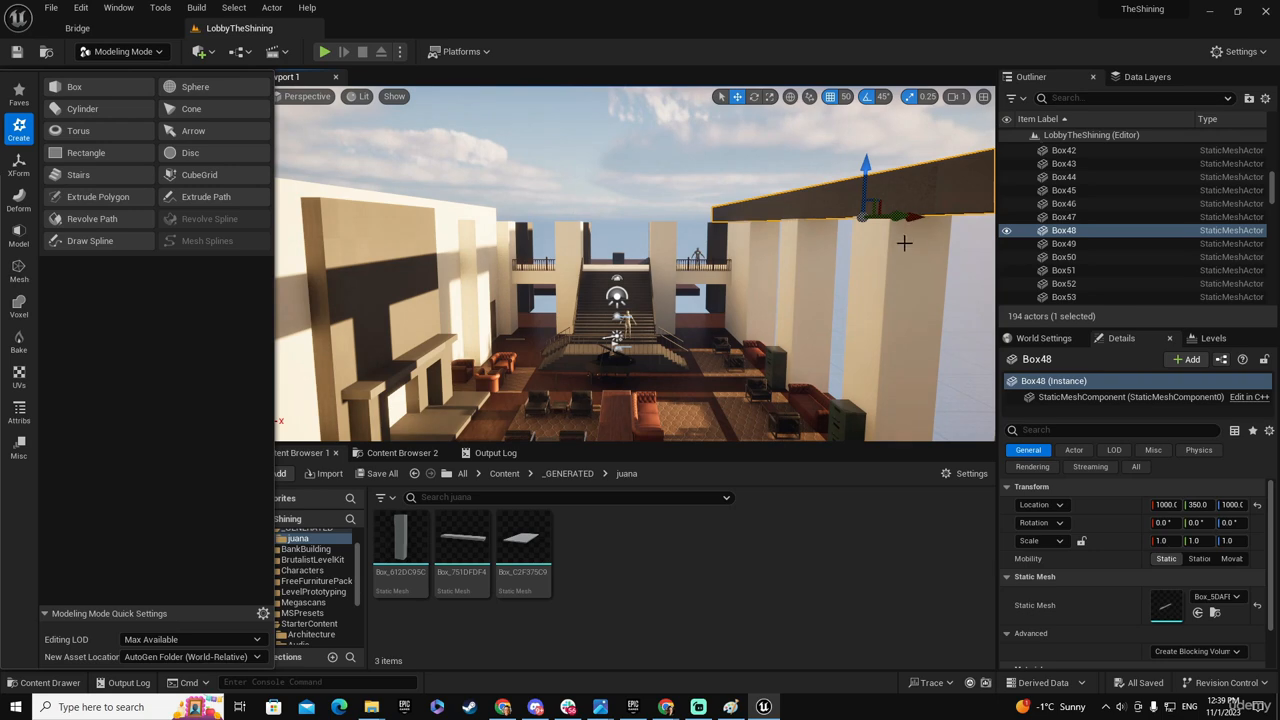
alt+drag(918, 216, 526, 236)
right_drag(526, 236, 698, 362)
- Undo the accidental pick of the fireplace-side pillar and move the duplicated beam to X -950
click(698, 362)
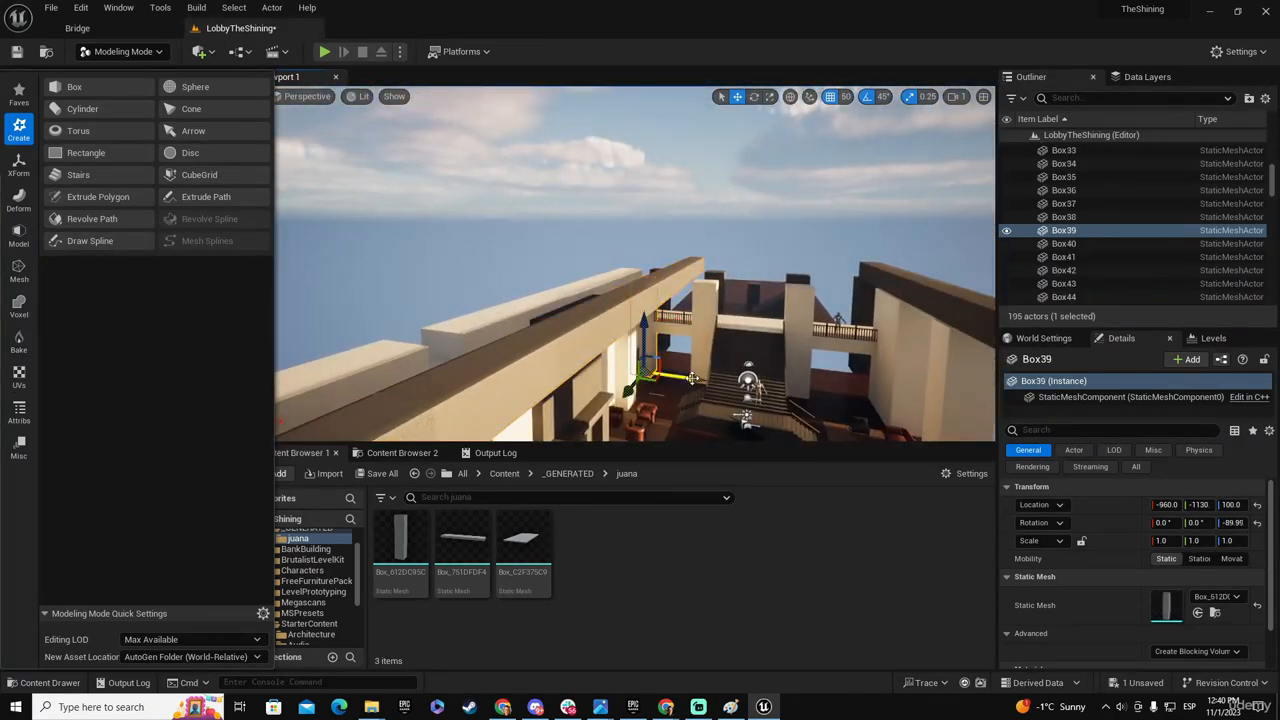
key(ctrl+z)
mouse_move(648, 315)
right_down()
mouse_move(672, 338)
mouse_move(653, 317)
right_up()
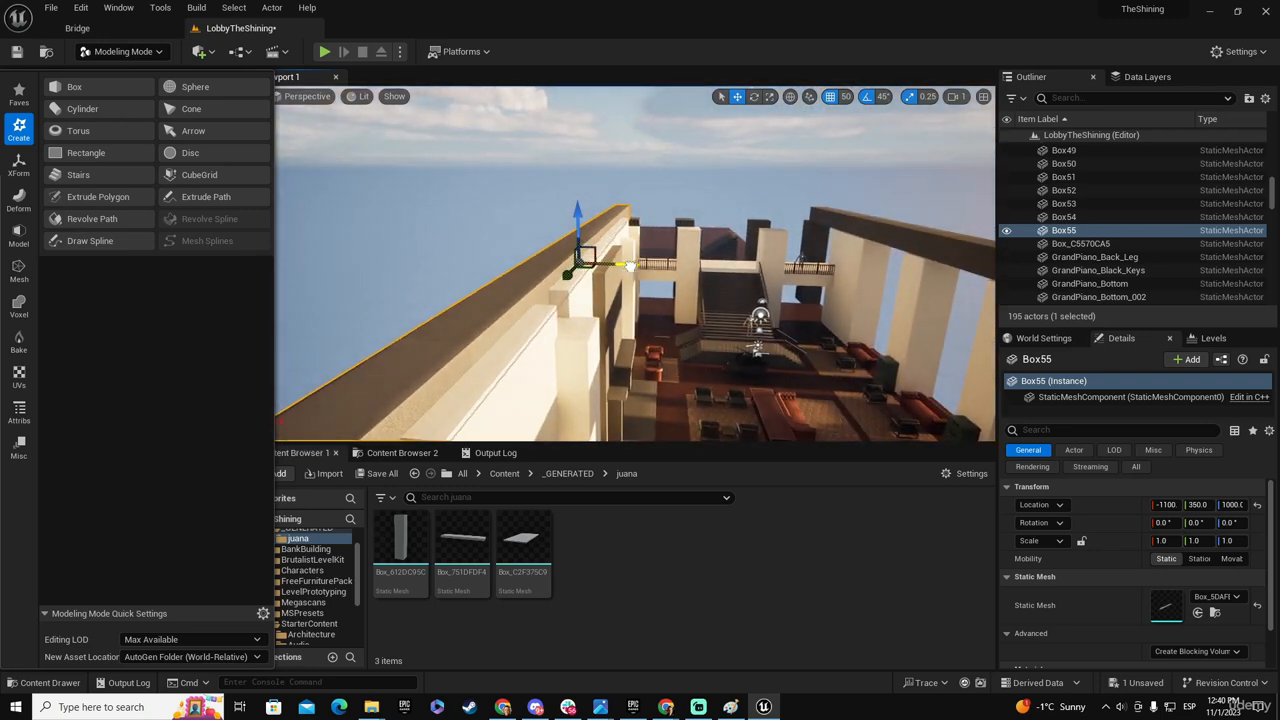
mouse_move(658, 266)
right_down()
mouse_move(632, 274)
mouse_move(676, 262)
mouse_move(662, 247)
mouse_move(634, 265)
right_up()
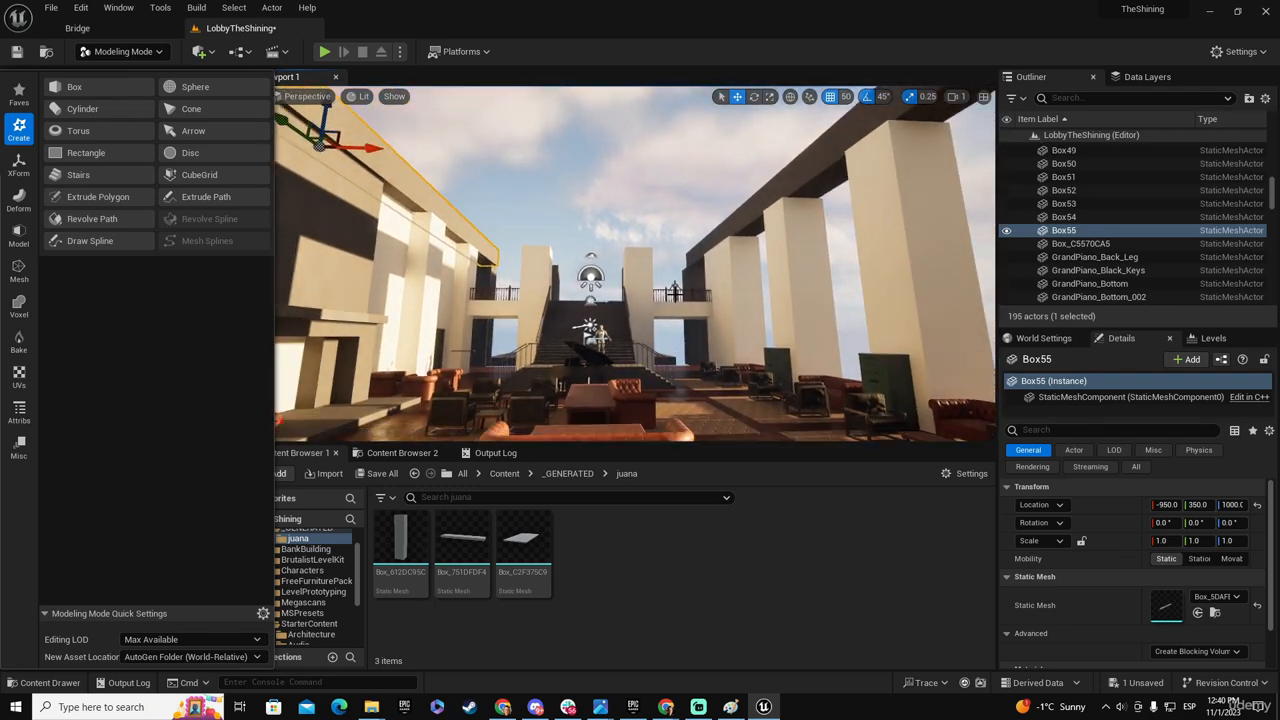
- Save all modified assets, including the lobby level with the beam copy over the fireplace-side wall
click(381, 474)
click(745, 504)
mouse_move(664, 341)
right_down()
mouse_move(738, 380)
mouse_move(674, 388)
mouse_move(662, 344)
mouse_move(665, 375)
mouse_move(678, 367)
mouse_move(662, 366)
right_up()
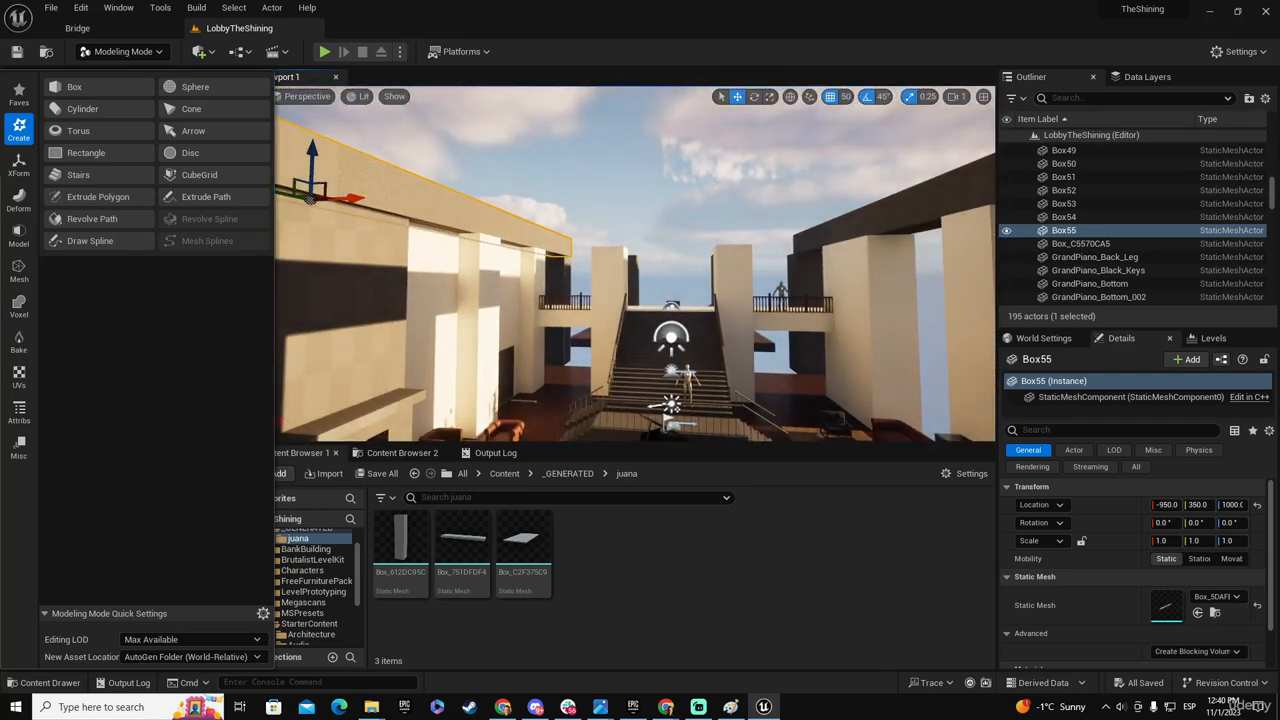
- Compare the lobby's open top with the ceiling beams in reference photo IMG_3607
drag(0, 190, 889, 82)
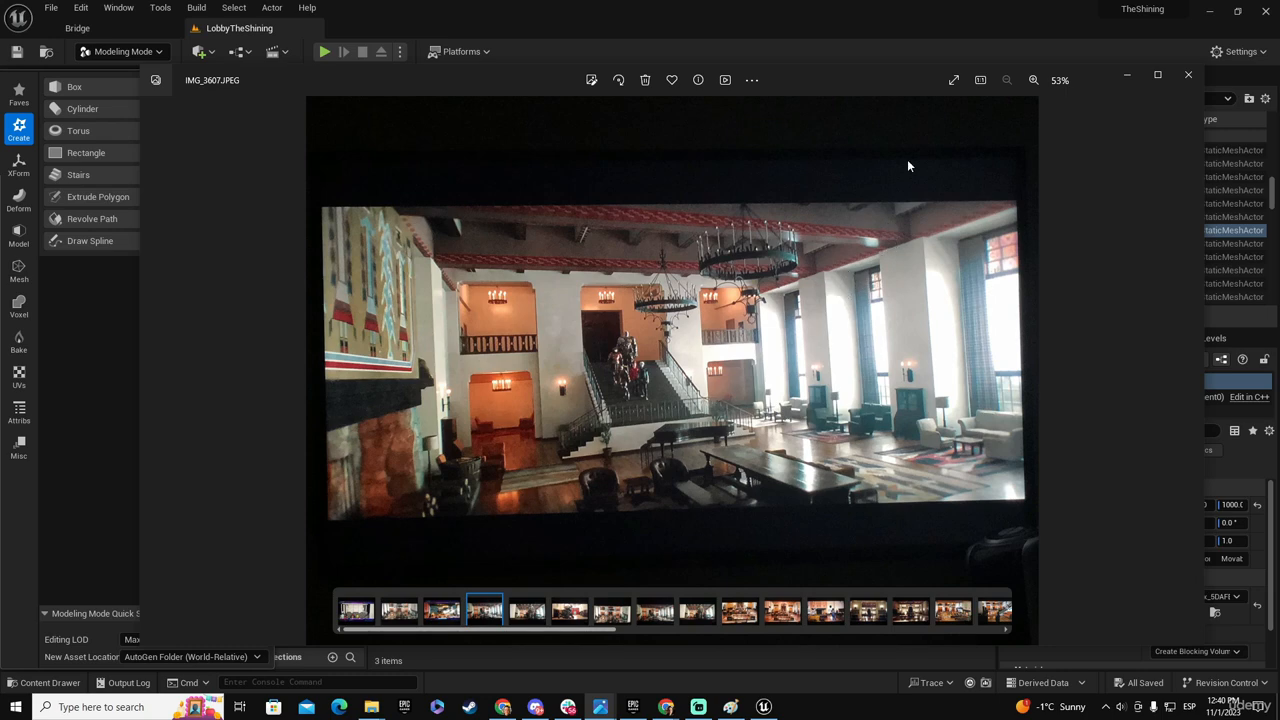
click(895, 50)
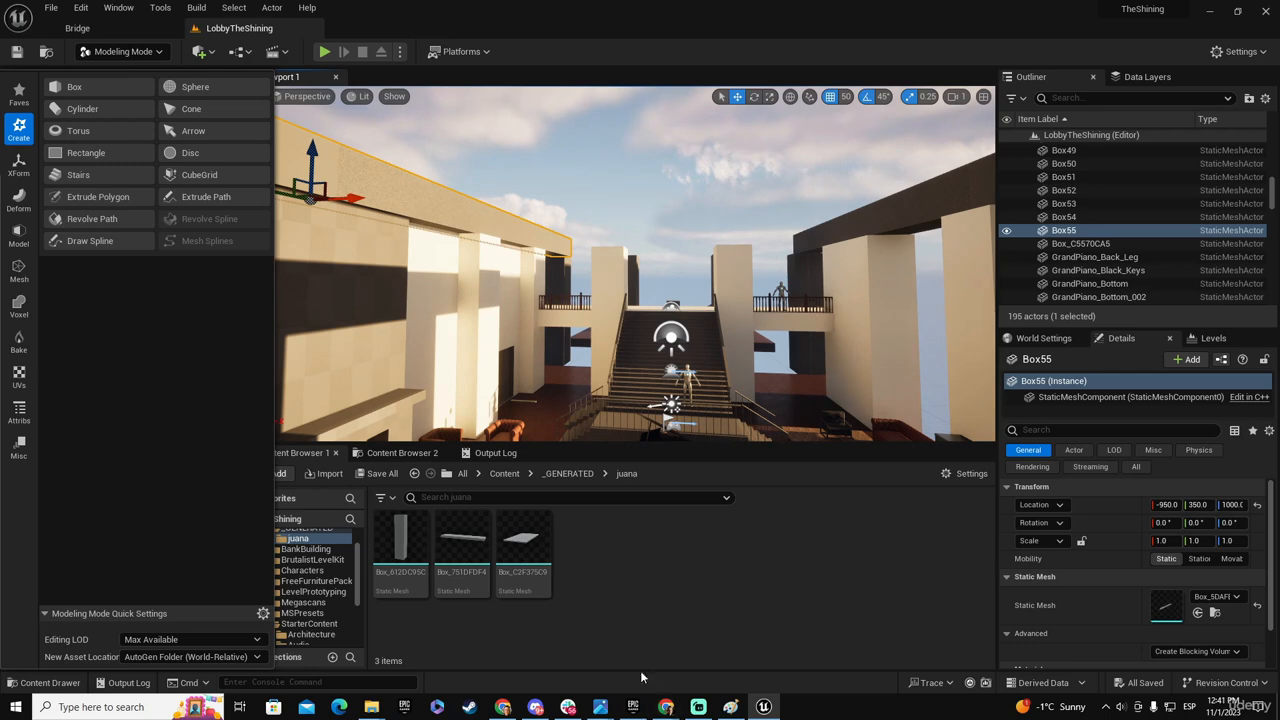
mouse_move(607, 710)
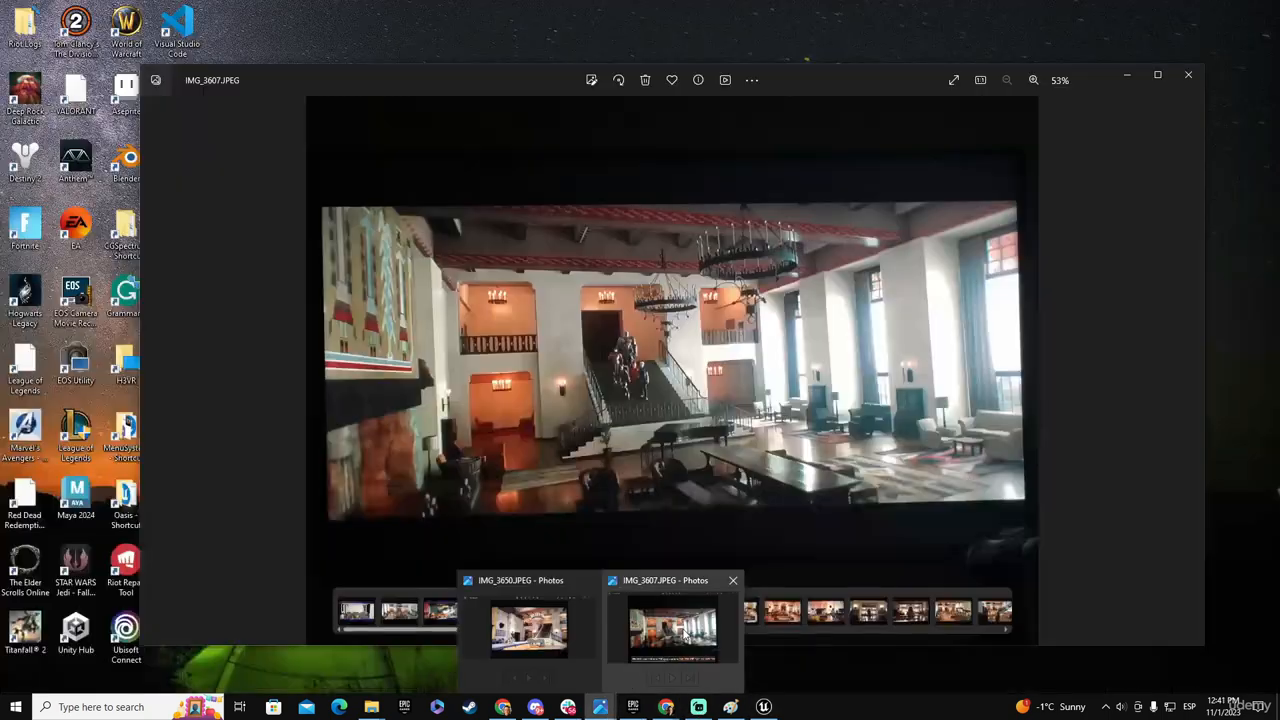
click(683, 628)
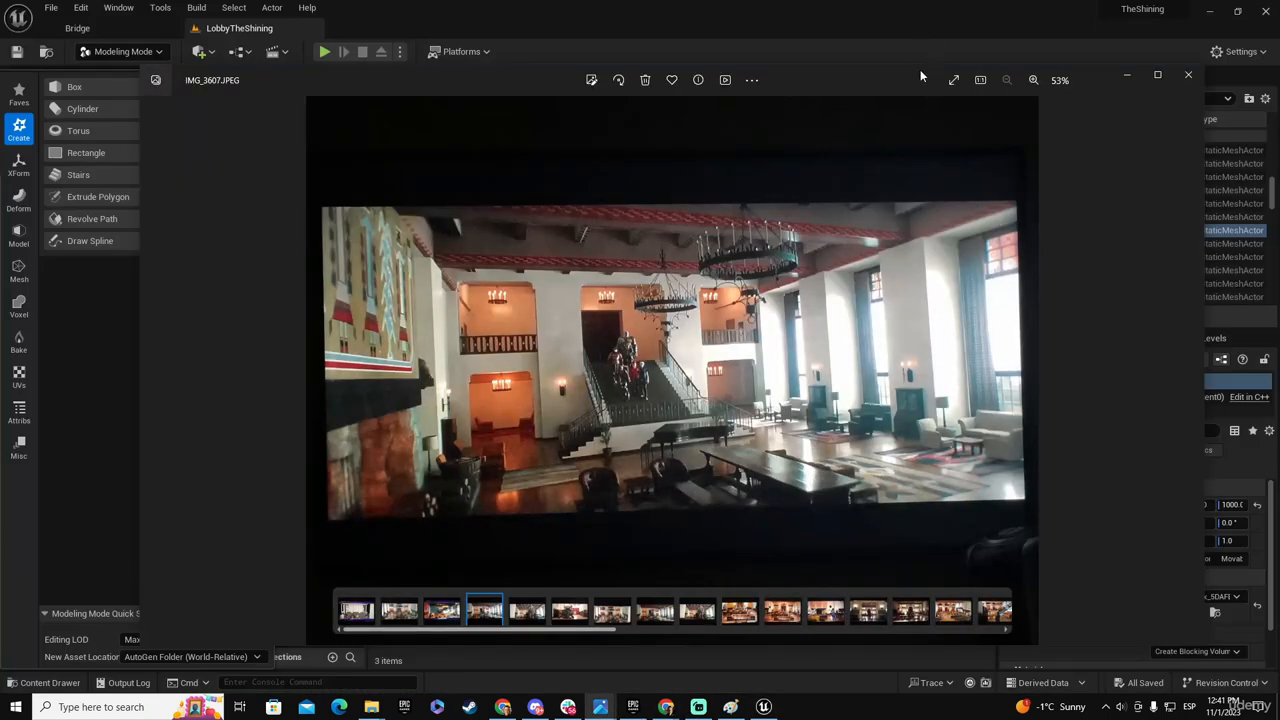
drag(917, 79, 0, 175)
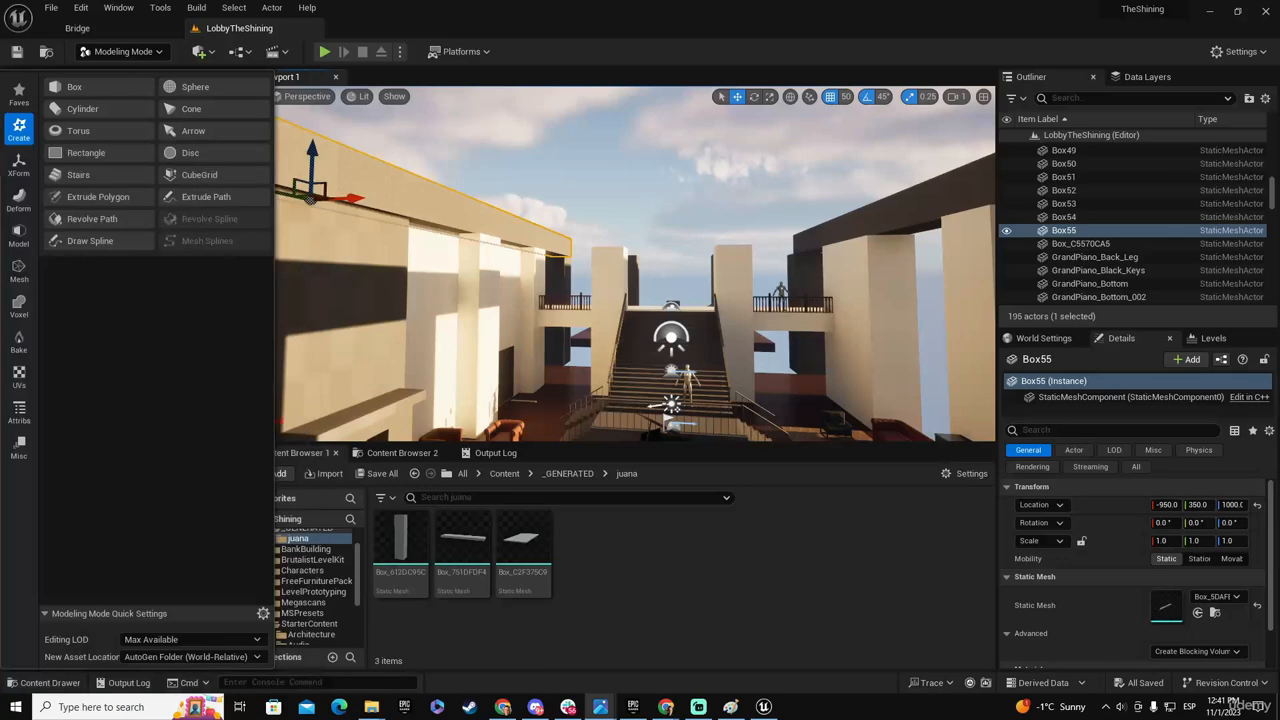
- Duplicate the long beam over the pillars and move the copy along X to 100, over the middle of the hall
right_drag(498, 266, 665, 226)
click(897, 240)
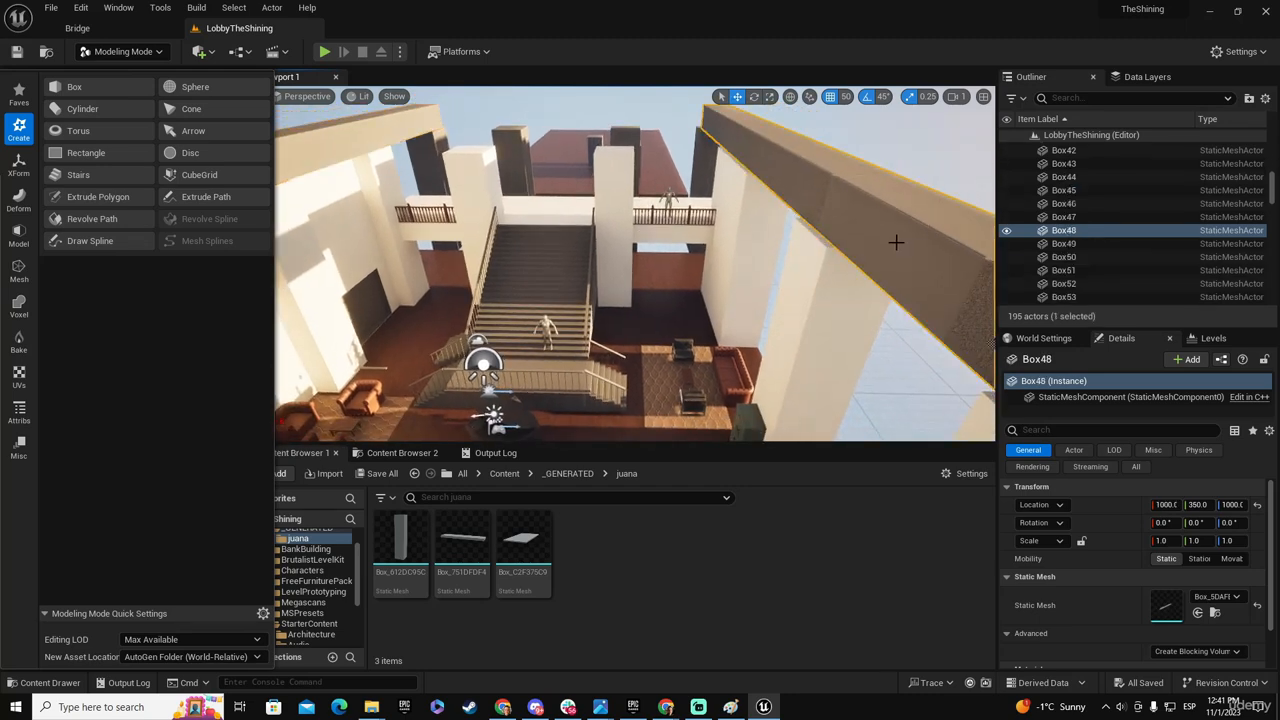
right_drag(912, 296, 912, 296)
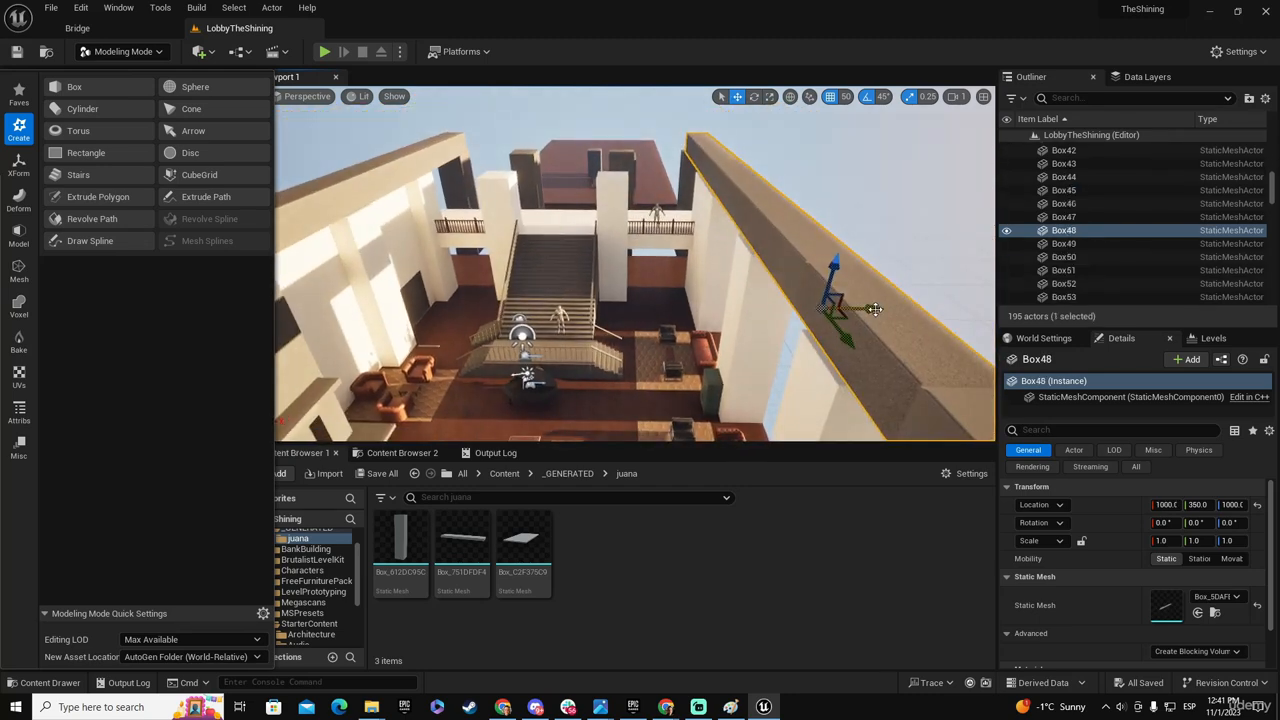
alt+drag(875, 309, 563, 310)
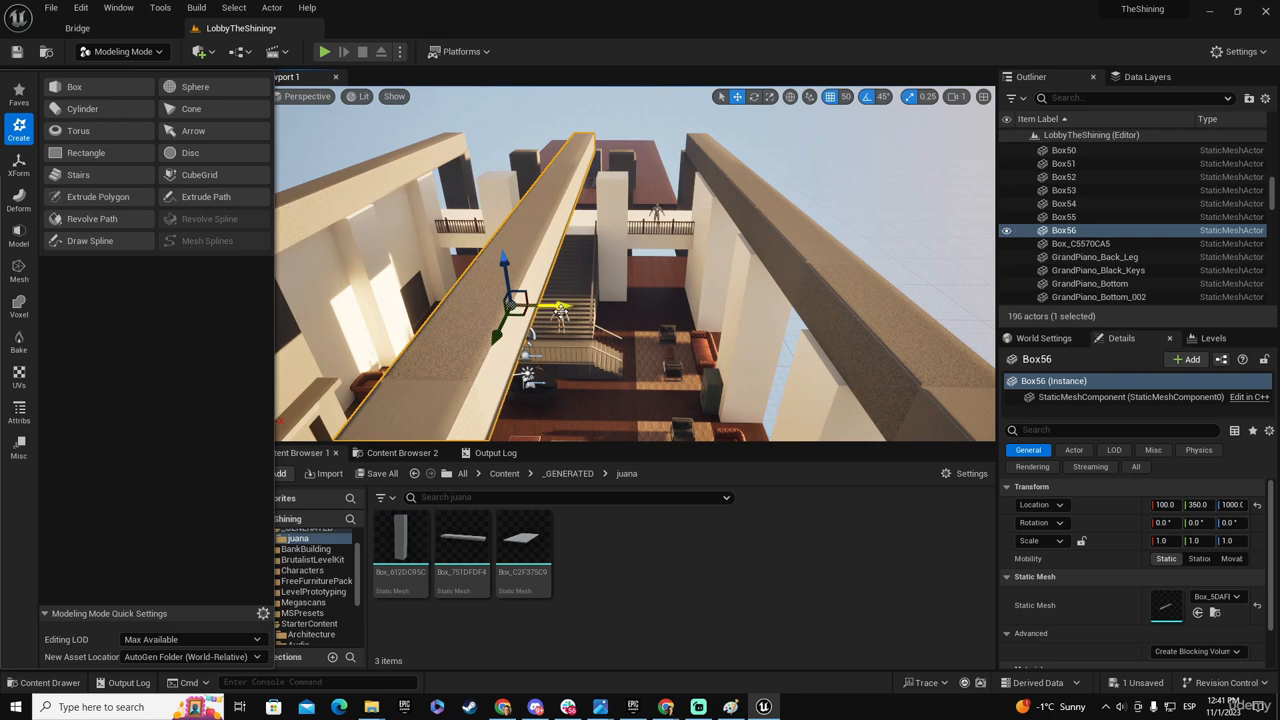
- Turn the middle beam into an independent mesh with the Duplicate tool, using output type From Input and Delete Inputs
click(20, 170)
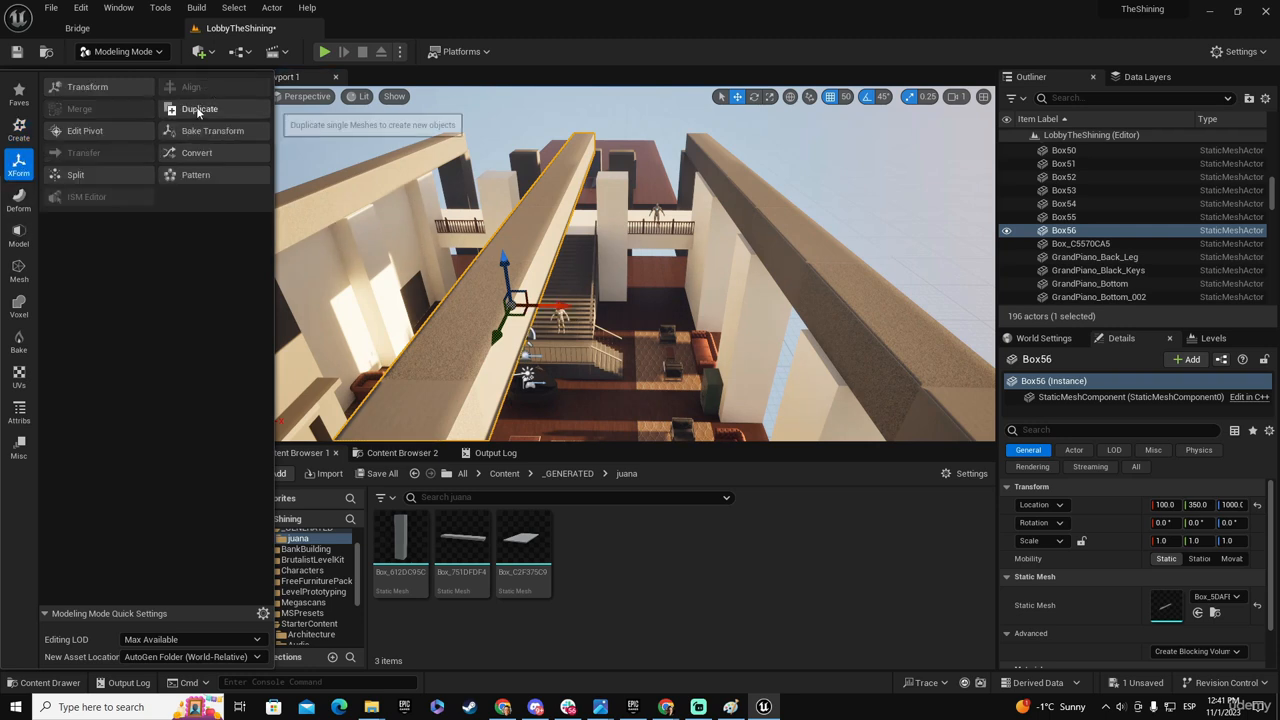
click(195, 108)
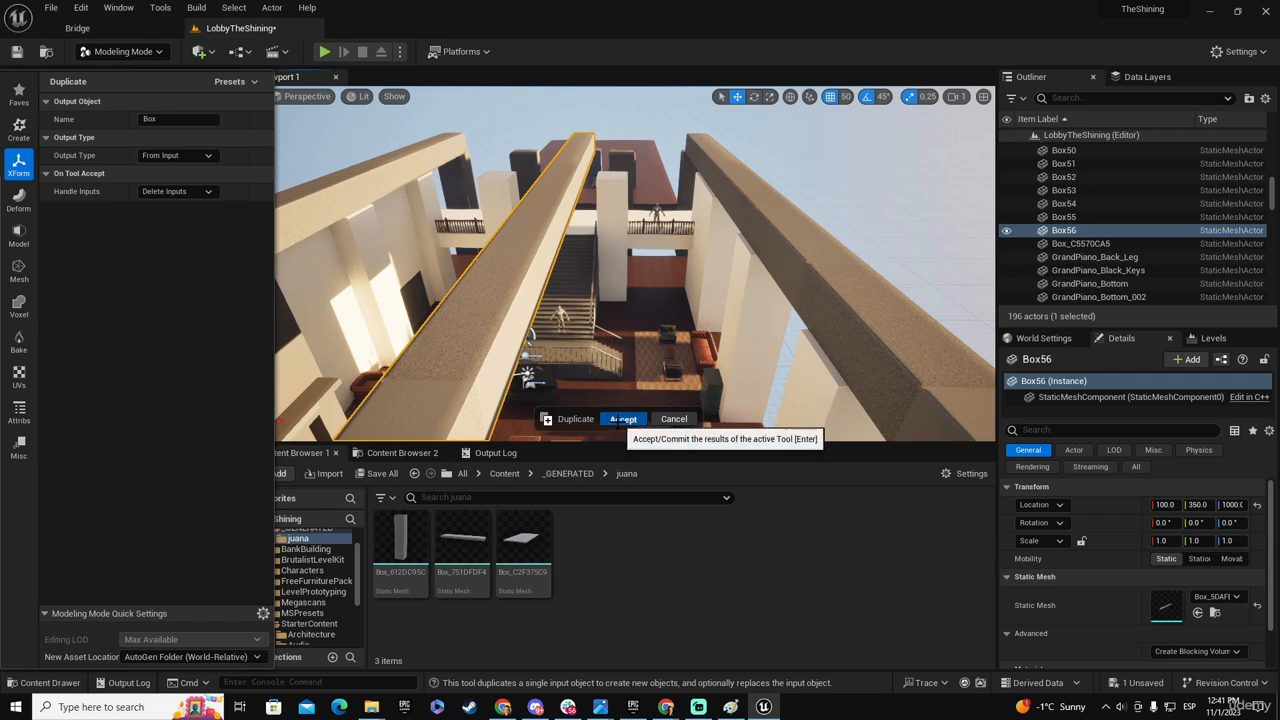
click(623, 418)
- Rotate the middle beam -90 degrees about Z so it runs across the hall
key(e)
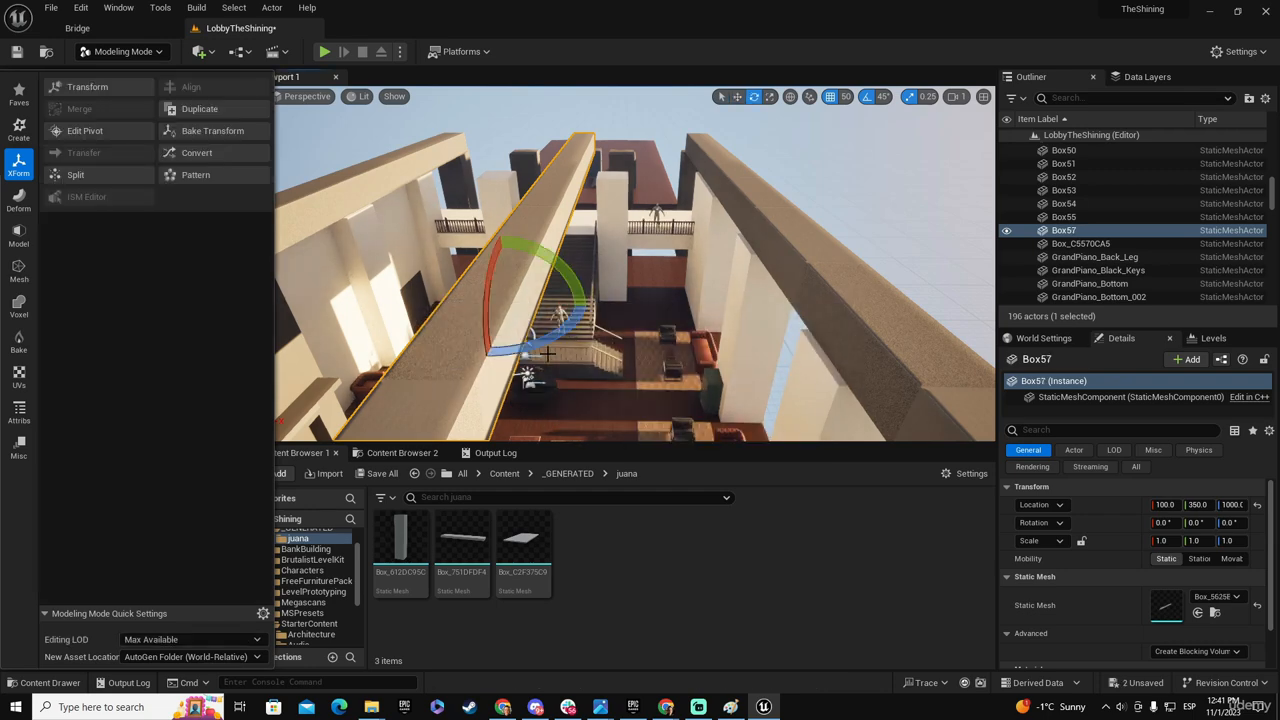
drag(548, 339, 551, 353)
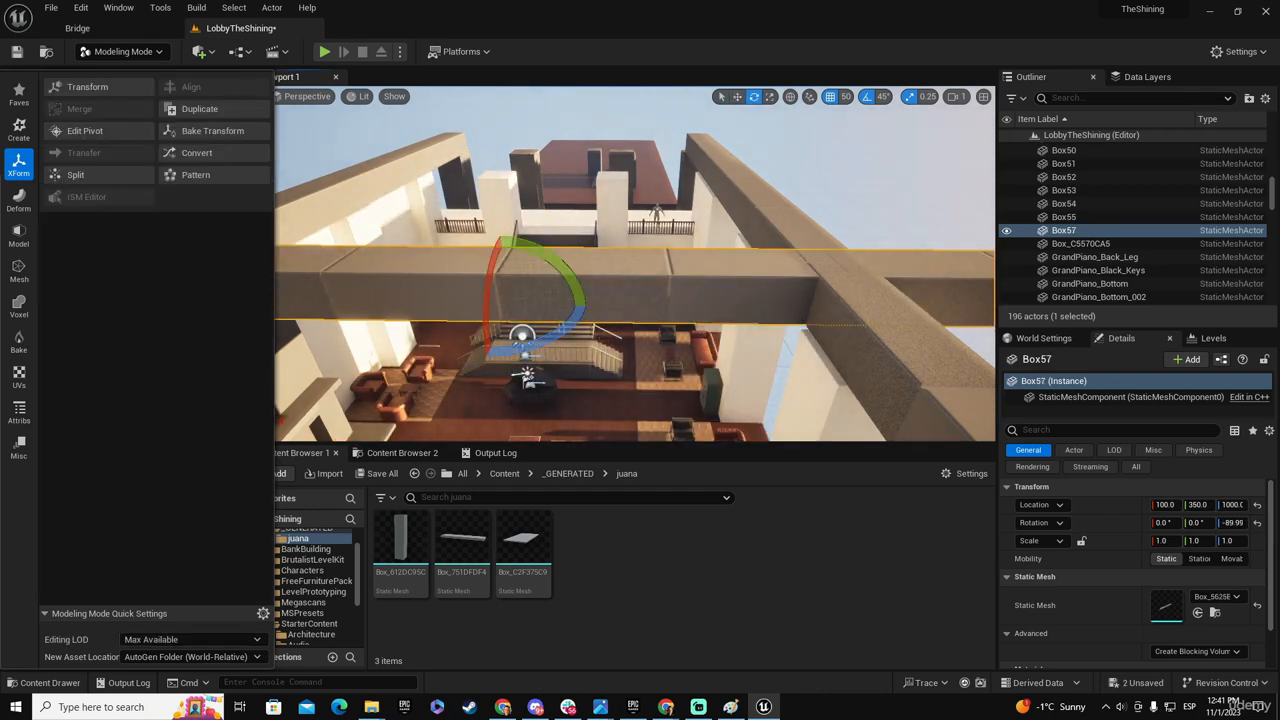
right_drag(551, 353, 620, 306)
- Move the cross beam along X to 1250 so its inner end meets the fireplace-side beam
key(w)
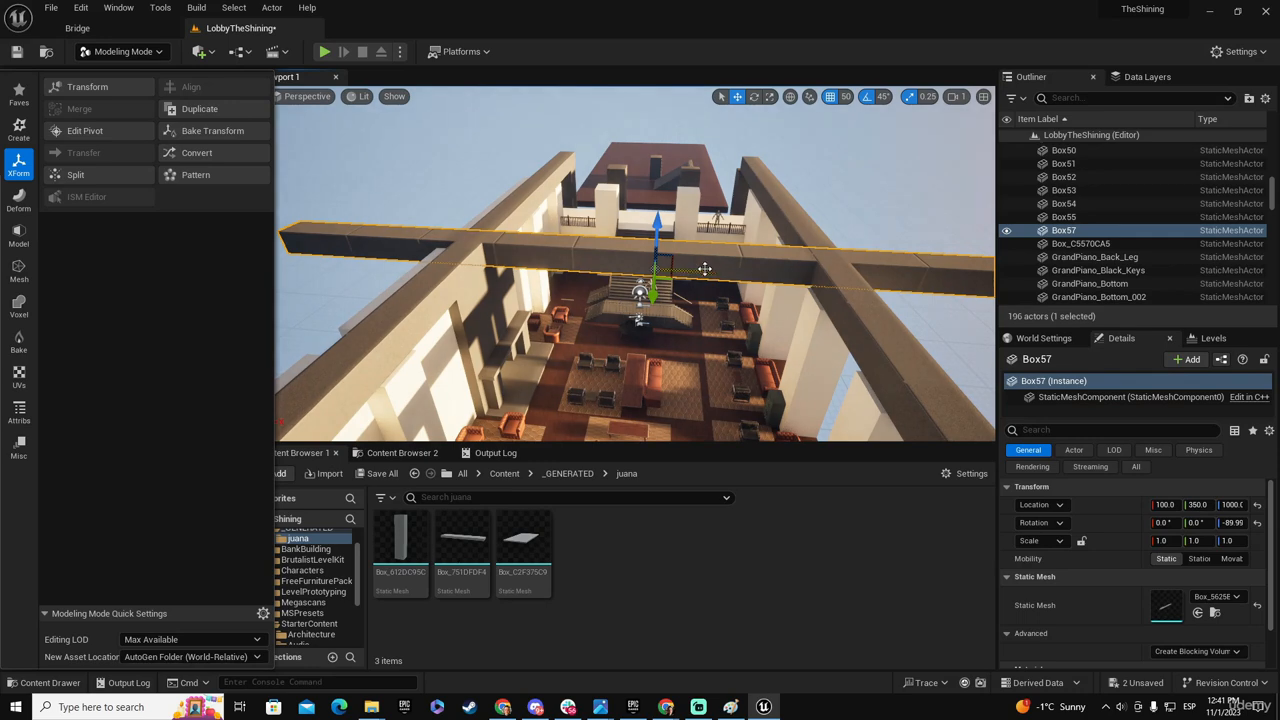
drag(705, 274, 836, 272)
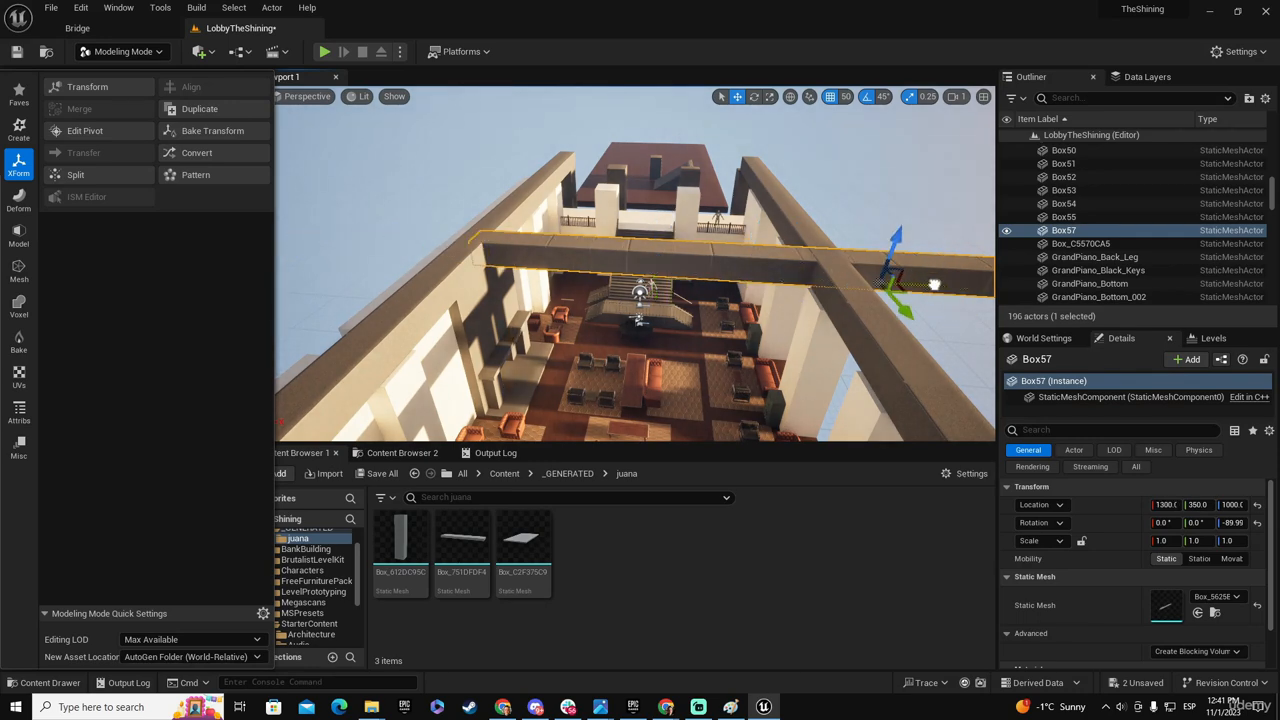
right_drag(929, 293, 959, 262)
drag(803, 443, 795, 563)
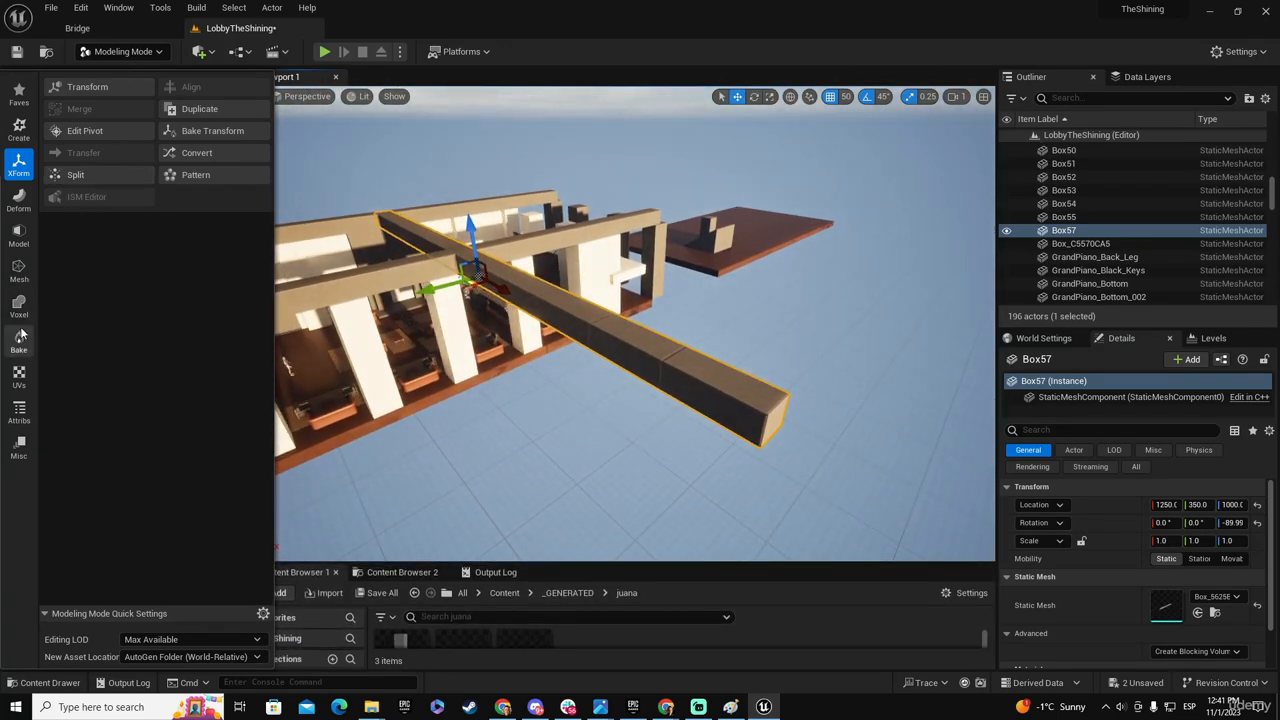
- Use PolyGroup Edit to pull the cross beam's overhanging end face back to X 900 near the pillar-side beam
click(18, 237)
click(86, 87)
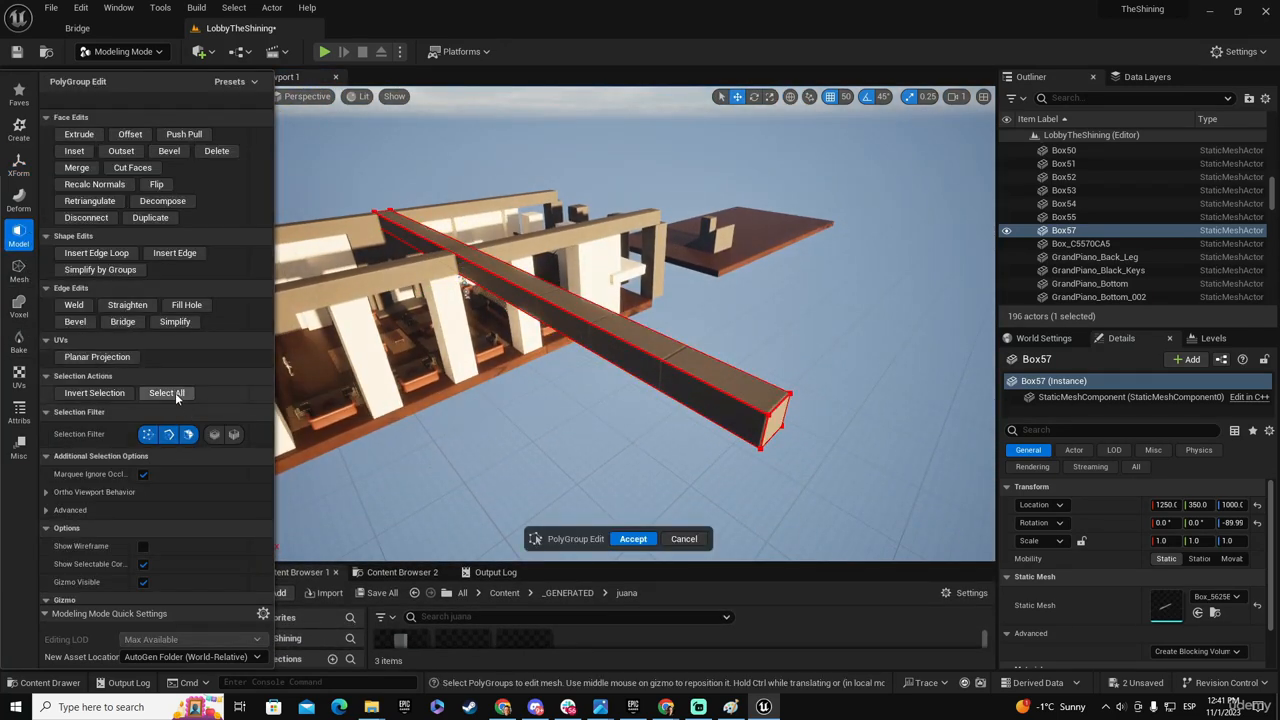
click(778, 423)
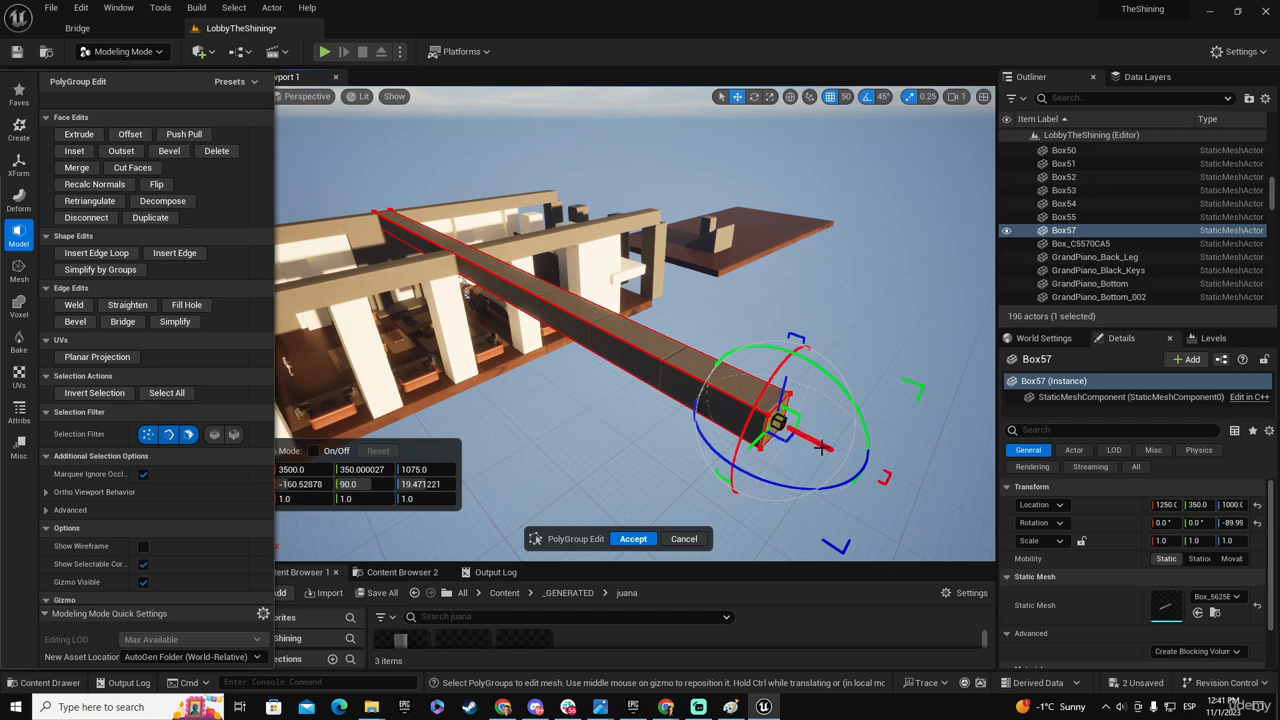
drag(822, 447, 490, 285)
right_drag(490, 288, 482, 282)
- Adjust the cross beam's end face to X 950 inside the pillar-side beam and accept the PolyGroup edit
right_drag(566, 318, 604, 320)
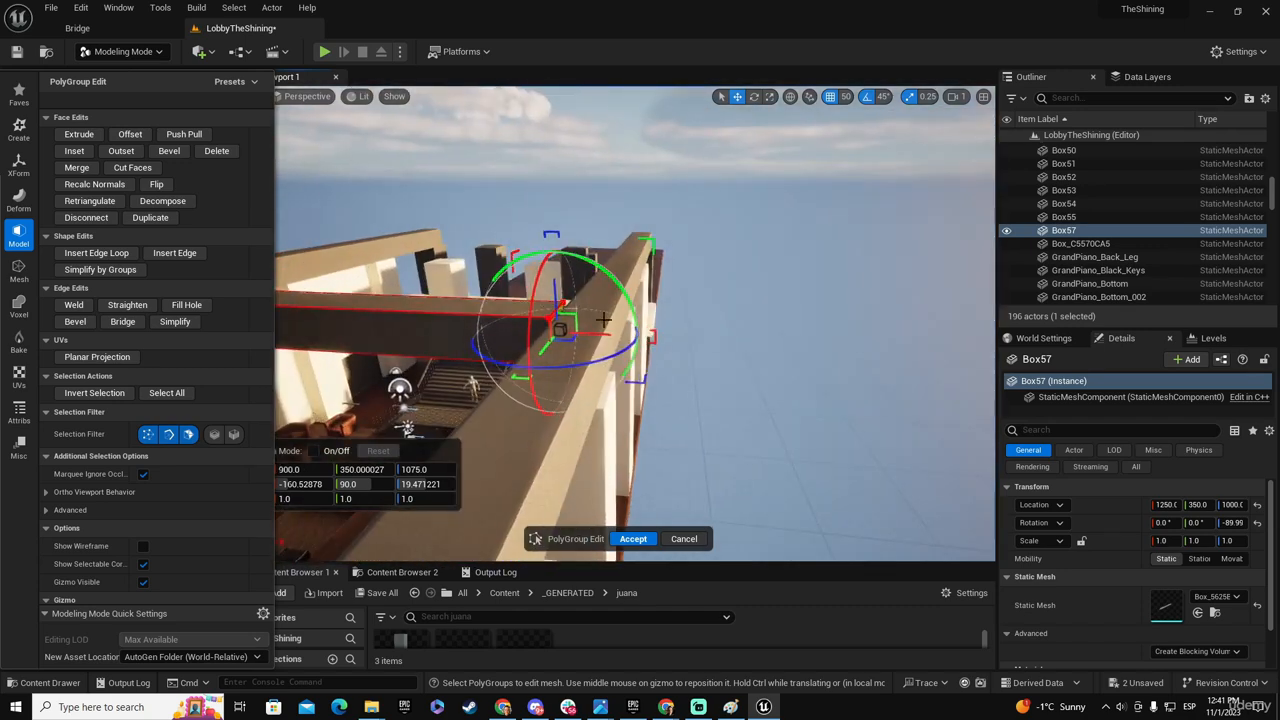
drag(602, 336, 640, 338)
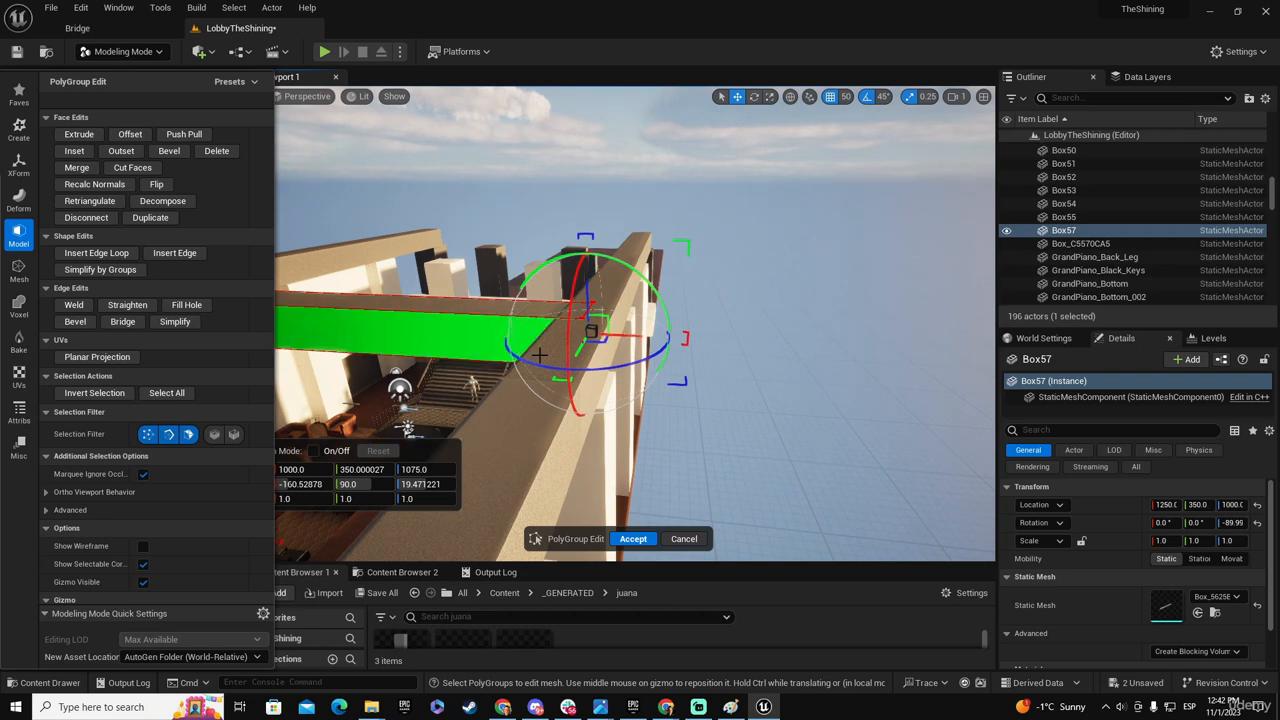
key(a)
right_drag(535, 336, 528, 336)
key(d)
key(d)
mouse_move(684, 334)
mouse_down()
mouse_move(652, 334)
mouse_move(668, 334)
mouse_up()
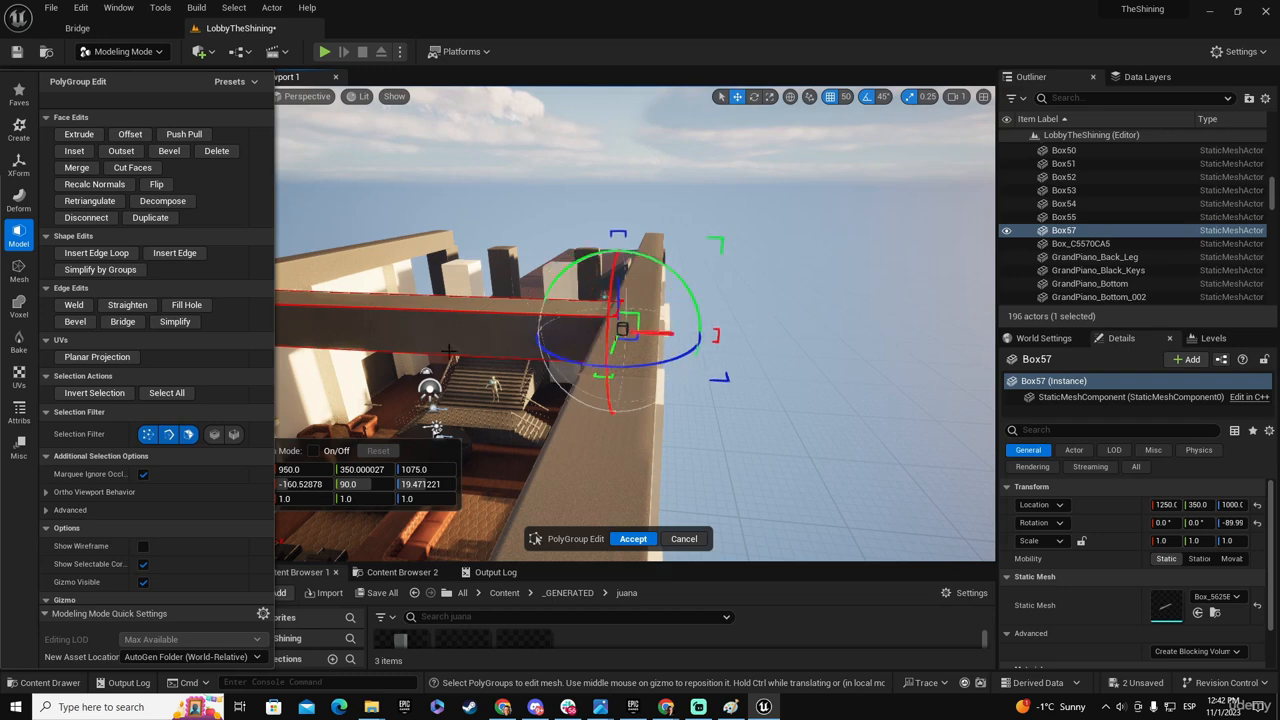
key(a)
right_drag(548, 338, 562, 372)
key(d)
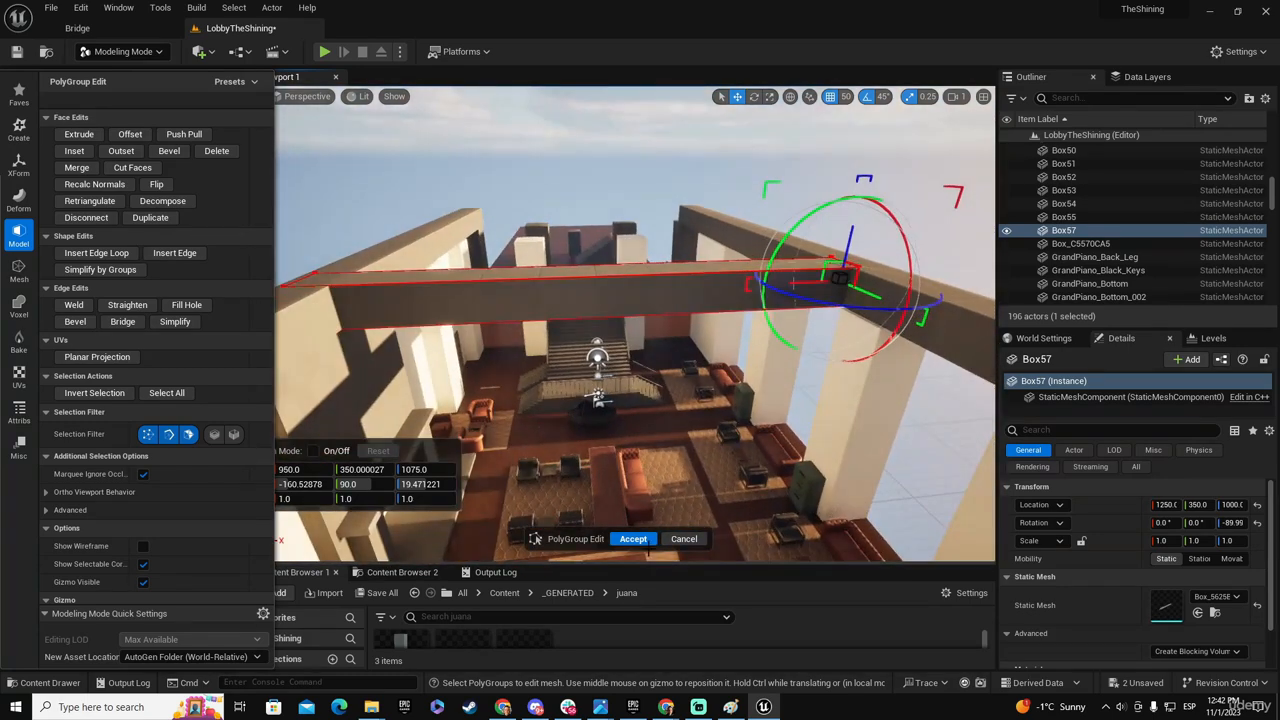
click(637, 540)
key(Escape)
click(639, 282)
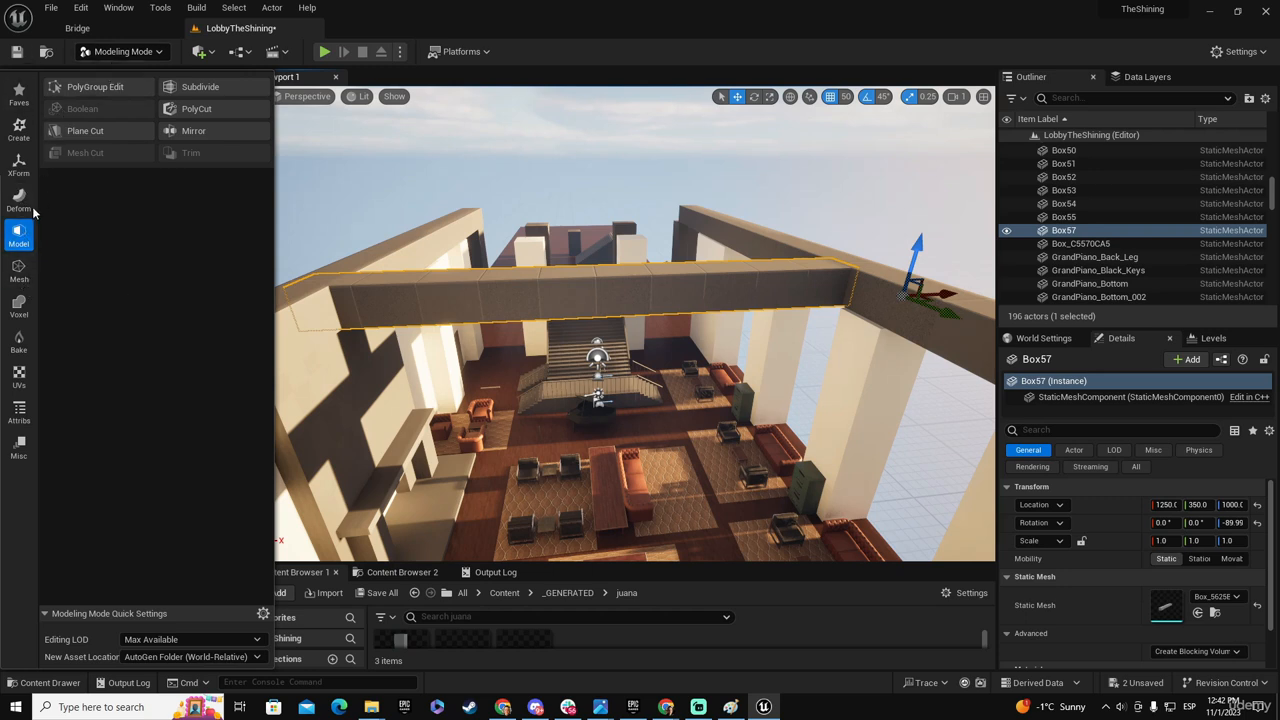
- Set the cross beam's pivot to its center with Edit Pivot and accept the change
click(18, 163)
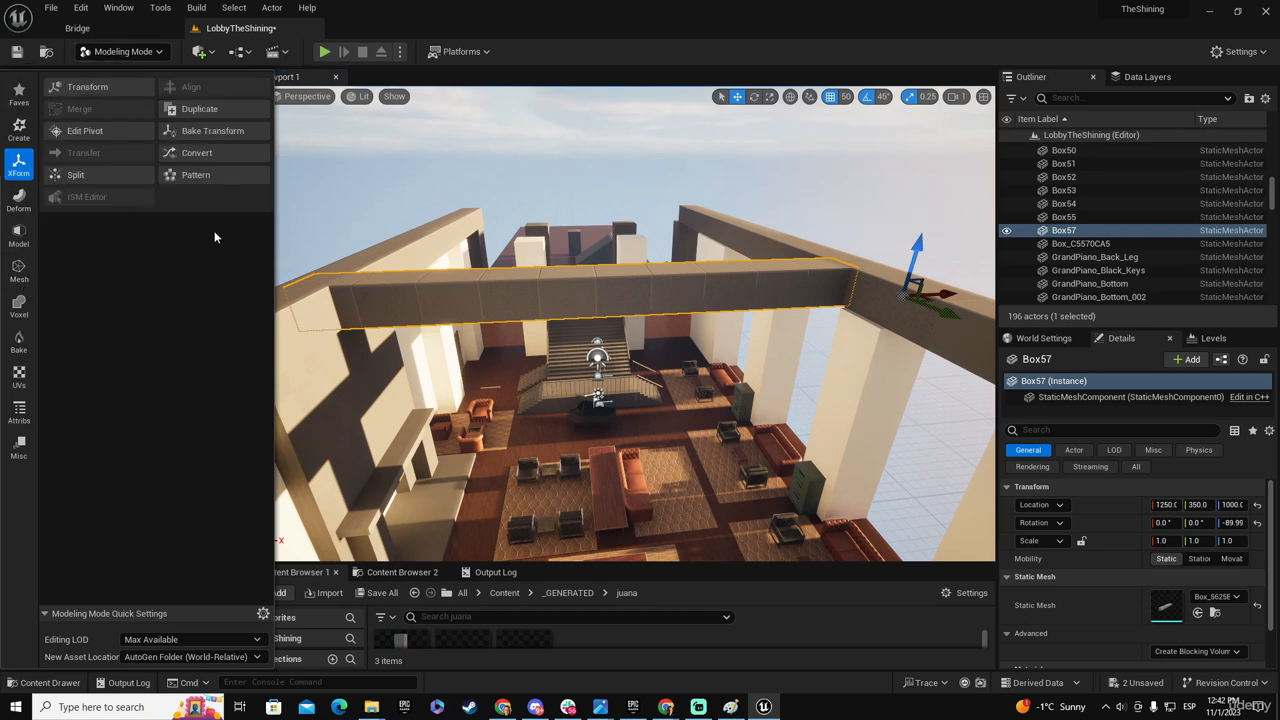
click(96, 133)
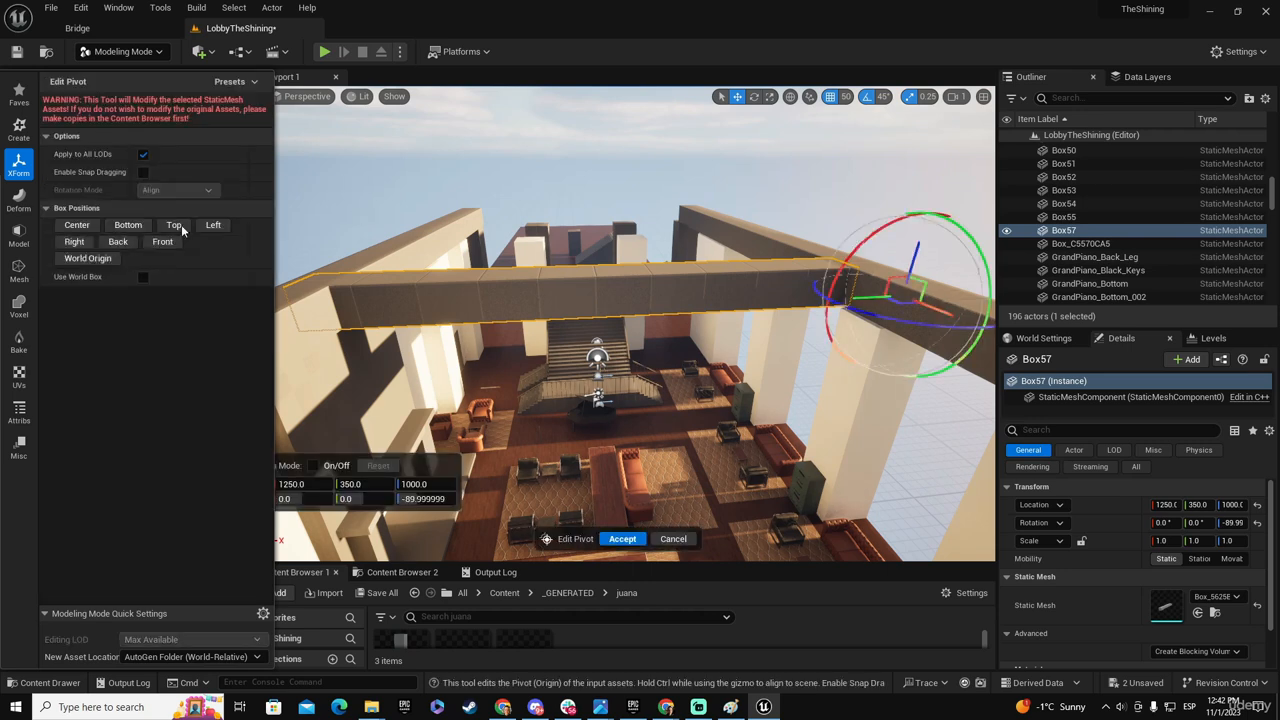
click(77, 225)
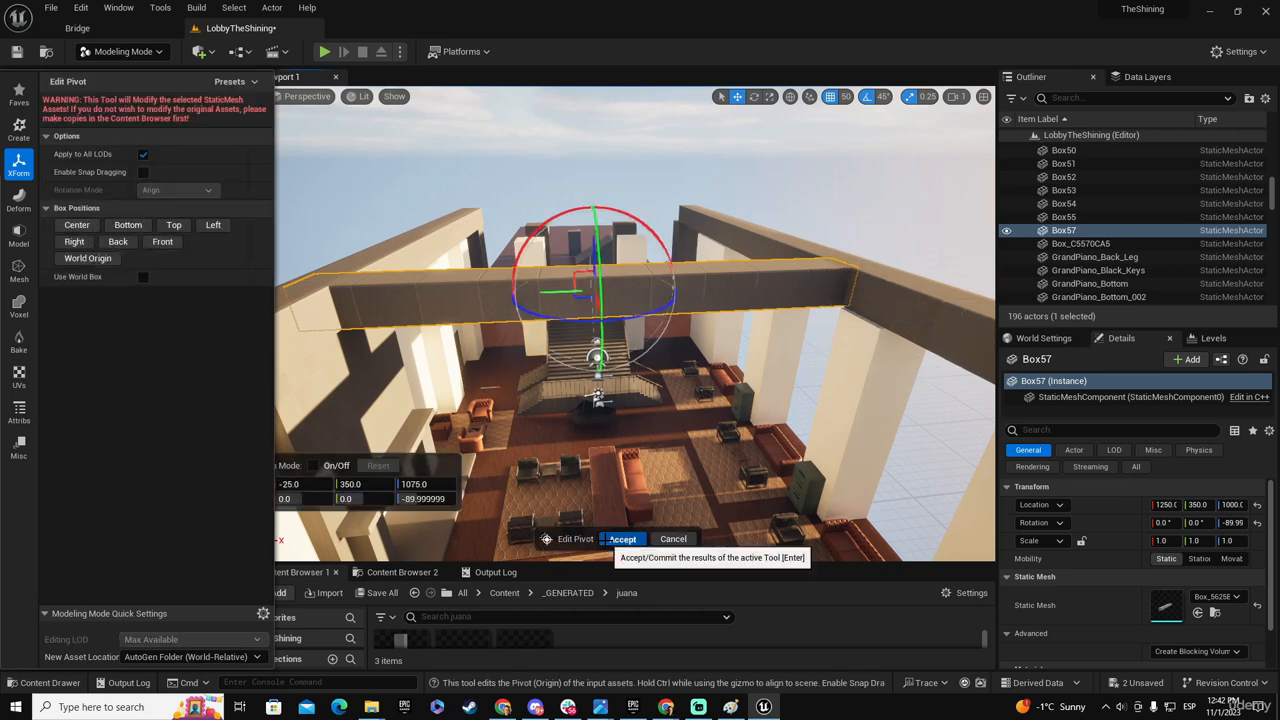
click(622, 539)
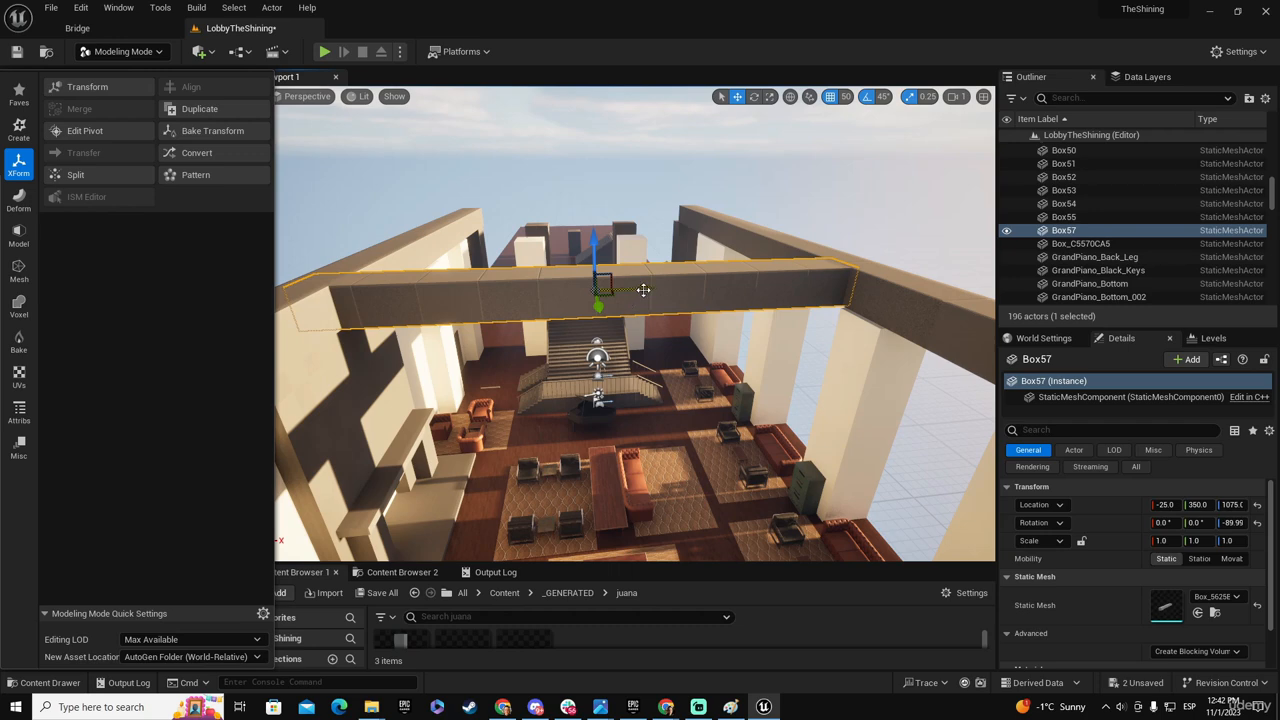
- Move the cross beam to X 25 between the side beams and to Y 550 in line with a pillar
drag(657, 290, 692, 288)
right_drag(692, 288, 395, 393)
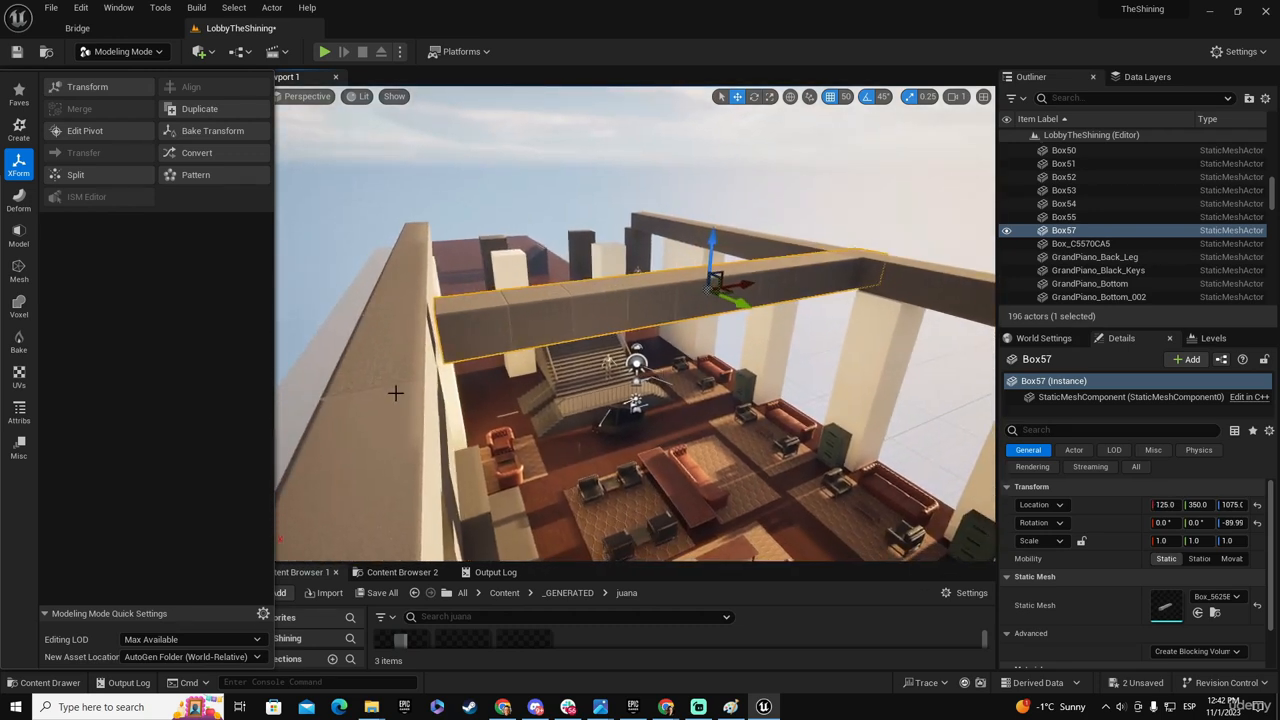
mouse_move(707, 360)
right_down()
mouse_move(690, 352)
mouse_move(707, 360)
right_up()
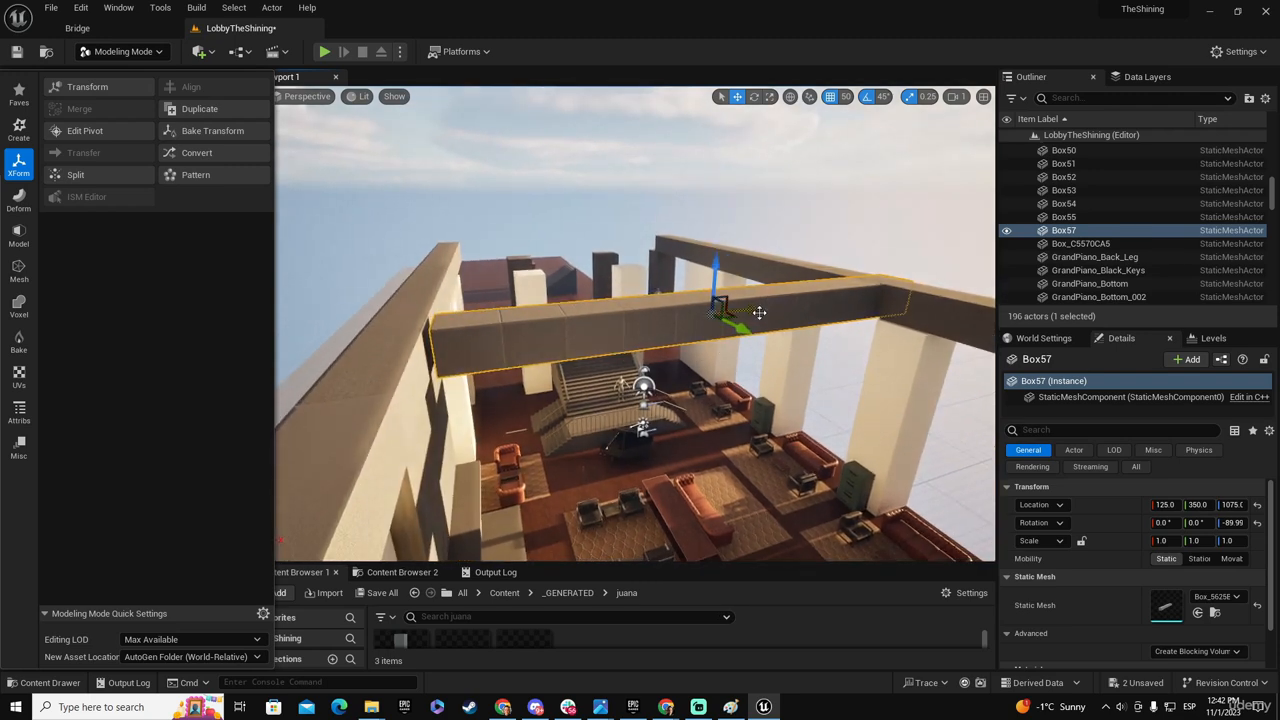
right_drag(707, 360, 627, 312)
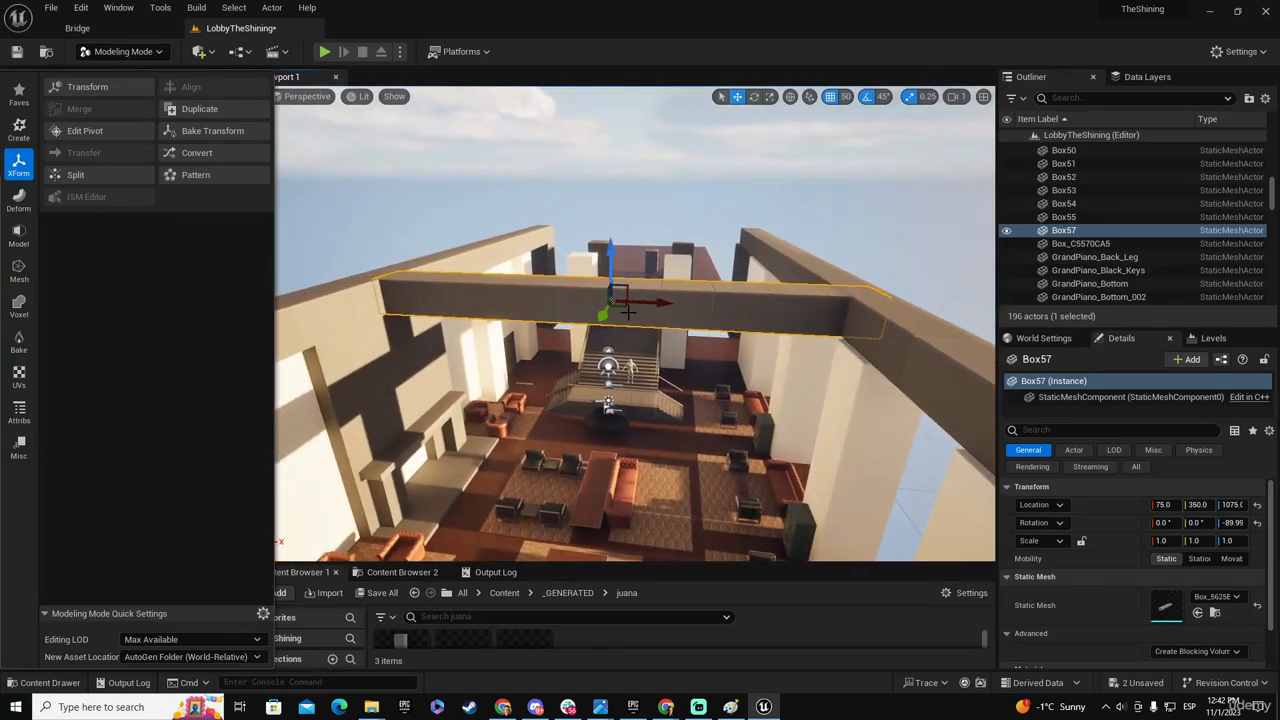
right_drag(723, 328, 675, 330)
drag(538, 245, 610, 237)
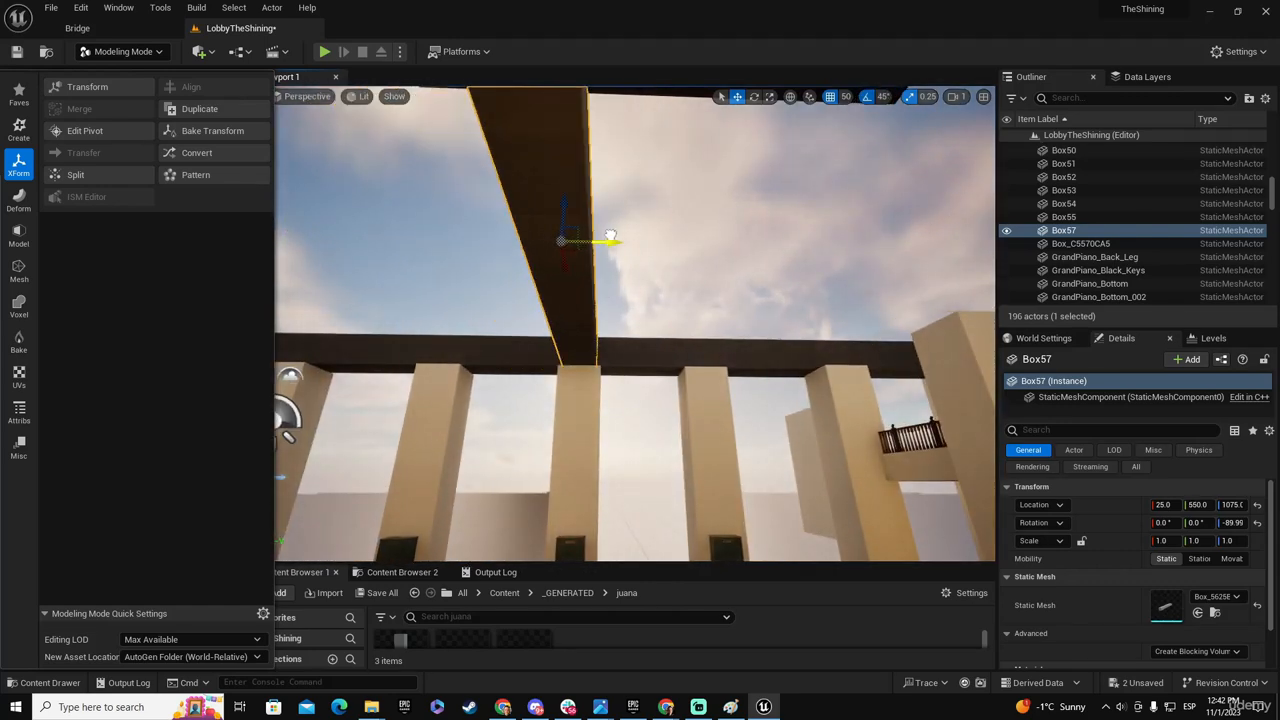
right_drag(669, 279, 664, 380)
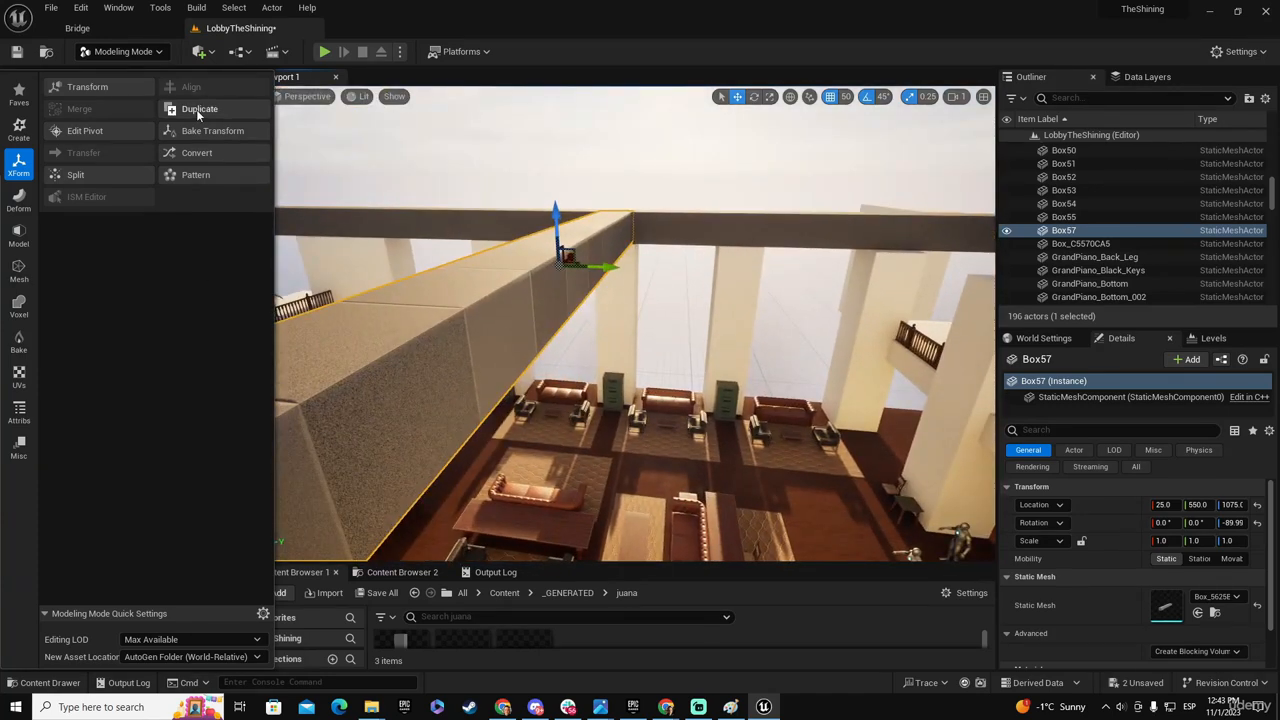
- Open the cross beam in PolyGroup Edit and select its long side face
click(19, 236)
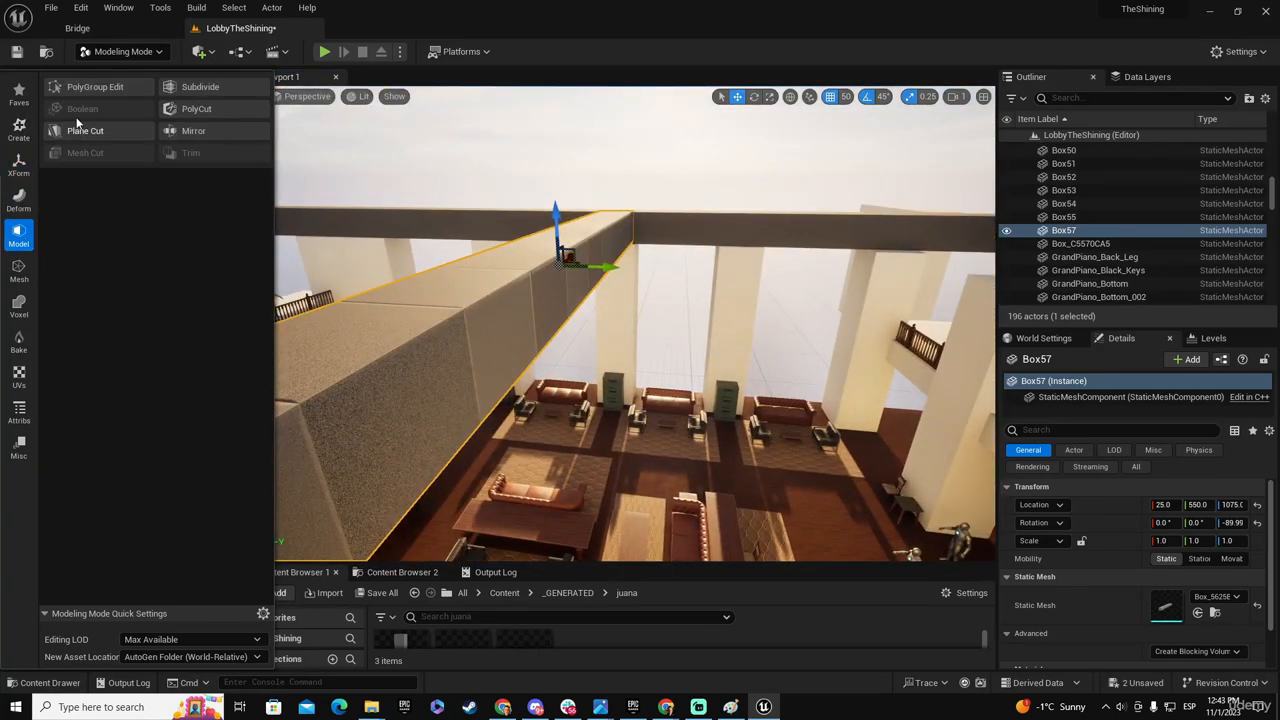
click(90, 88)
click(514, 320)
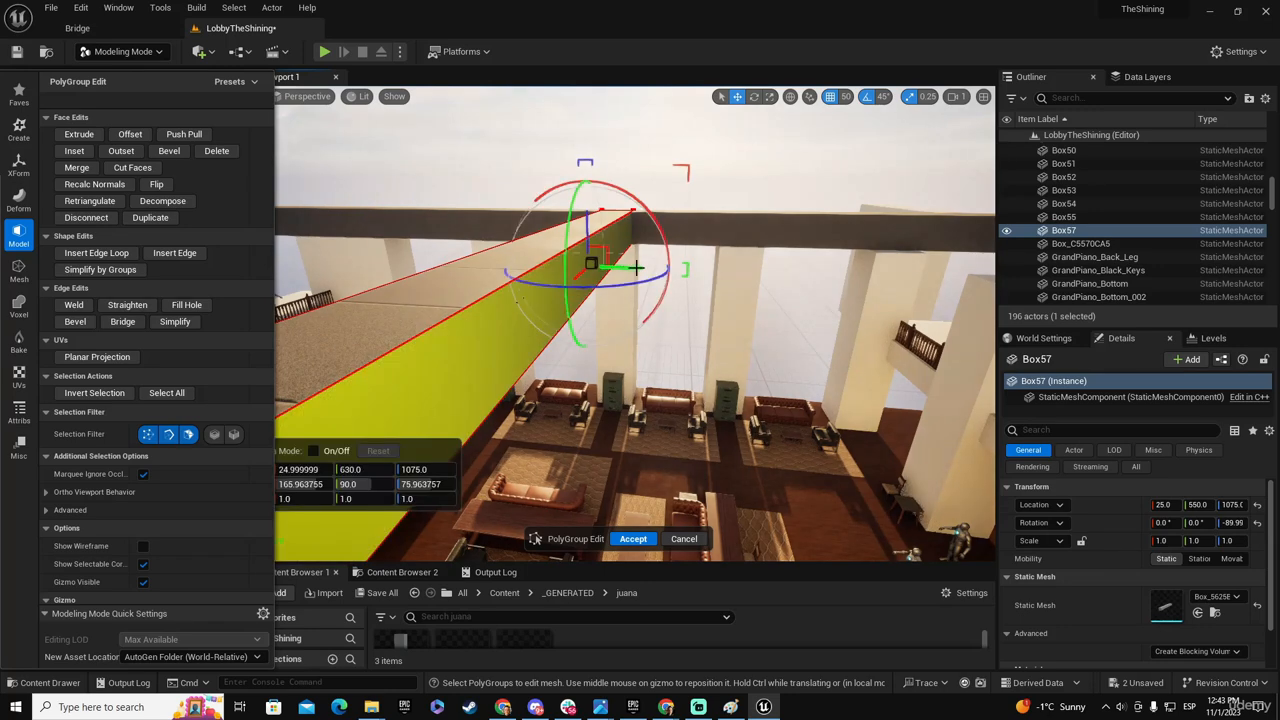
- Try to narrow the cross beam by moving its long side face to Y 580, and undo the move
right_drag(503, 323, 600, 325)
click(505, 326)
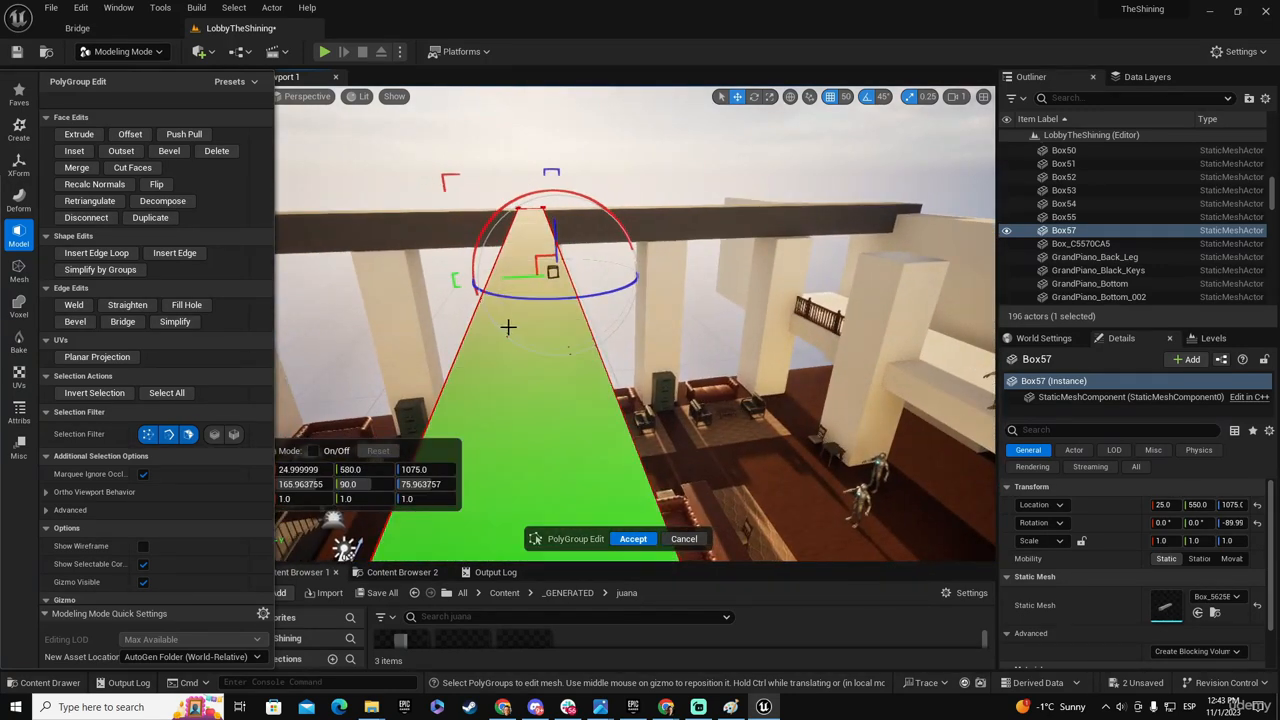
key(ctrl+z)
- Narrow the cross beam with grid snapping at 10 by moving its side face to Y 570, and accept the edit
right_drag(508, 323, 645, 328)
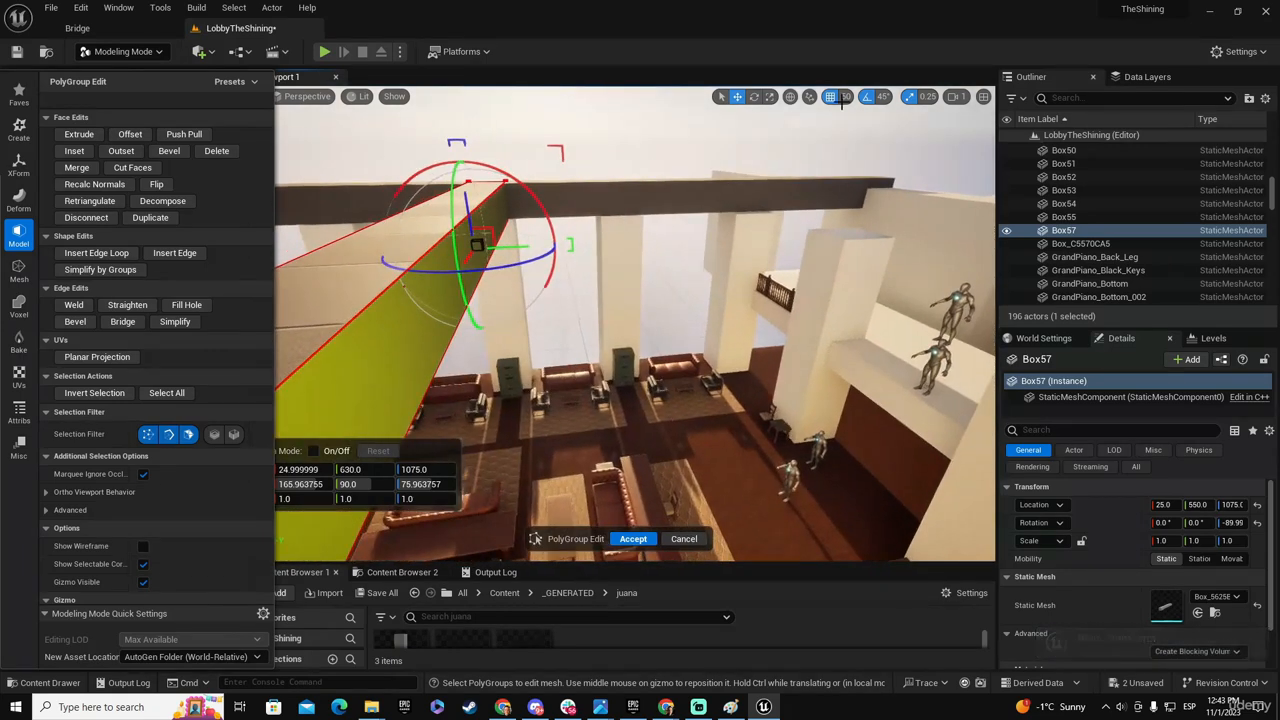
click(847, 96)
click(861, 160)
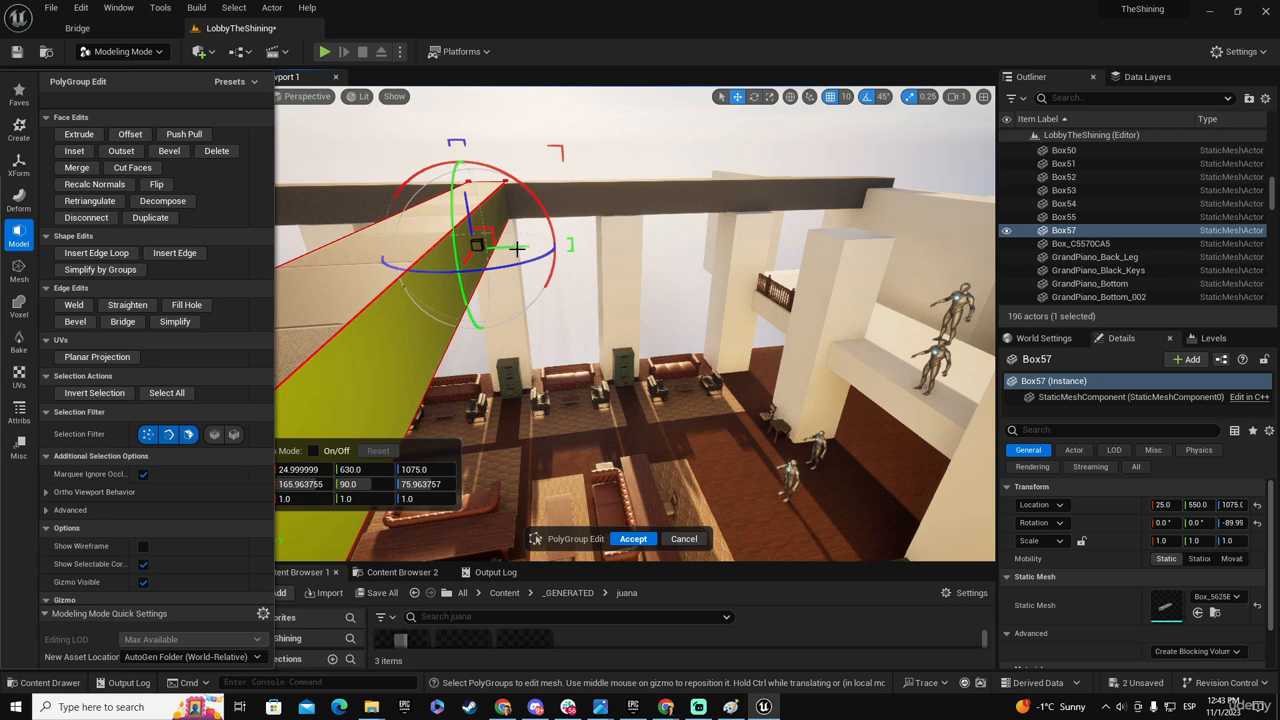
drag(517, 249, 492, 251)
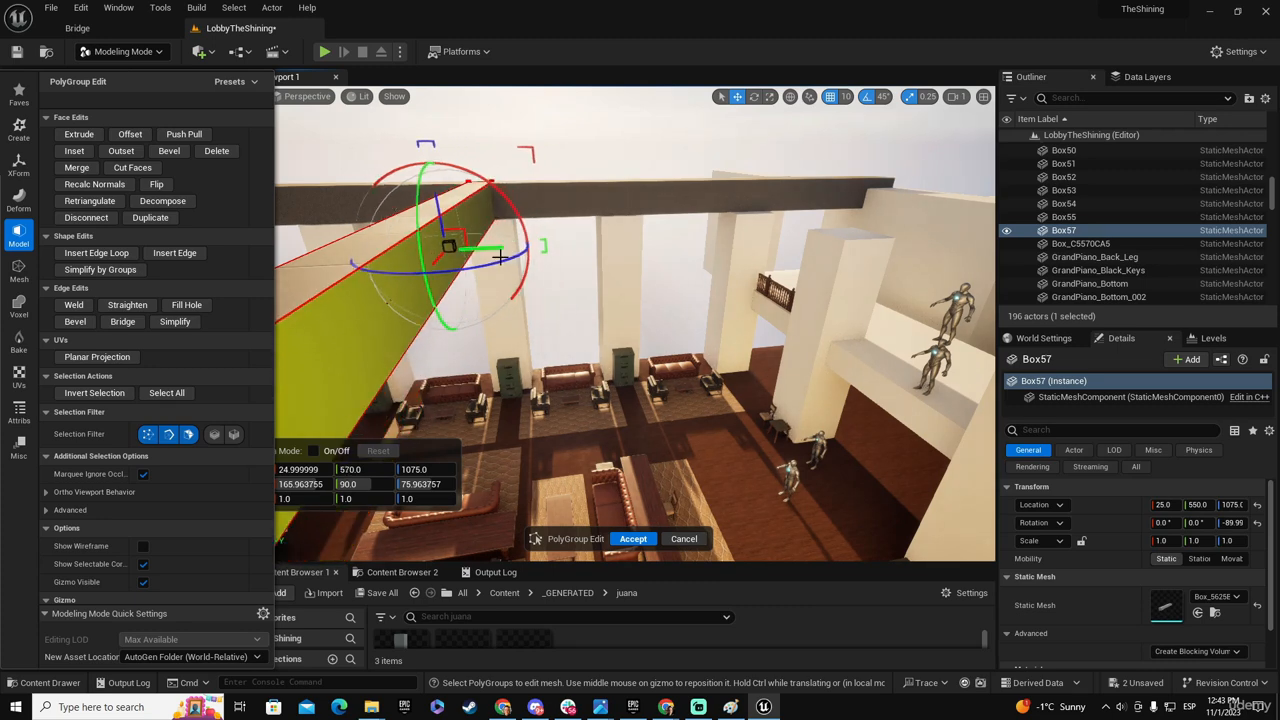
key(a)
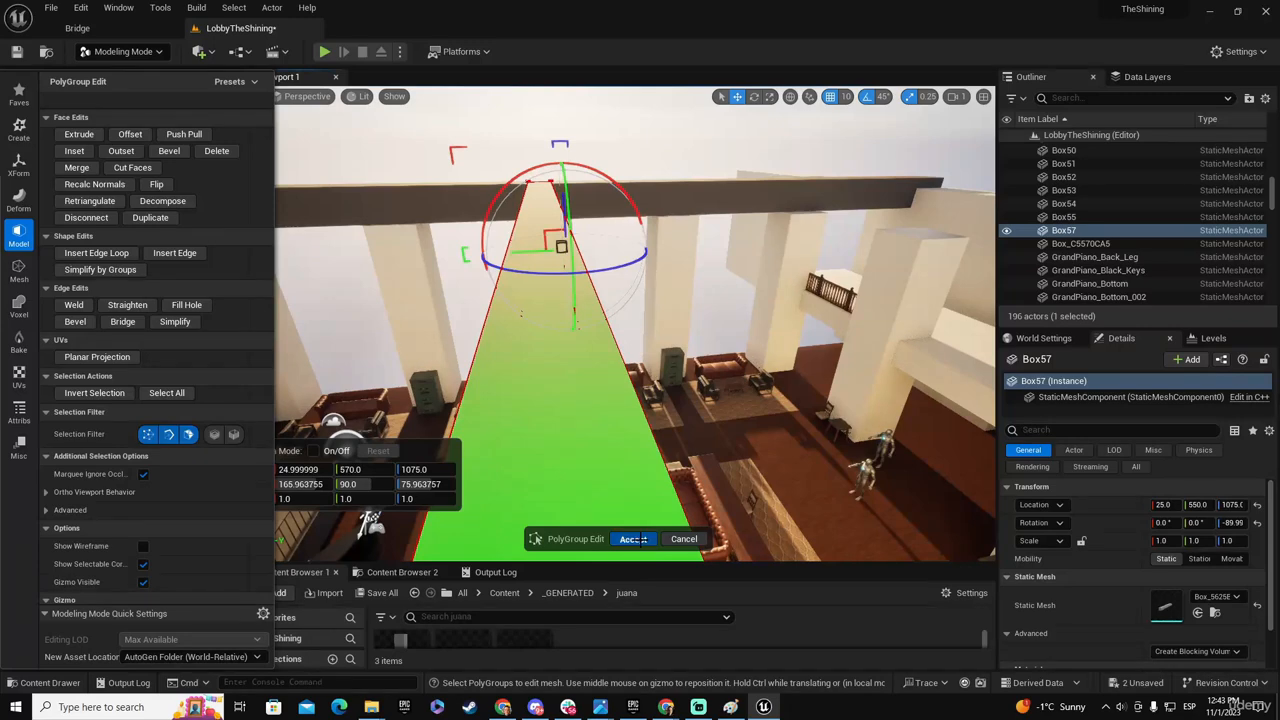
click(634, 539)
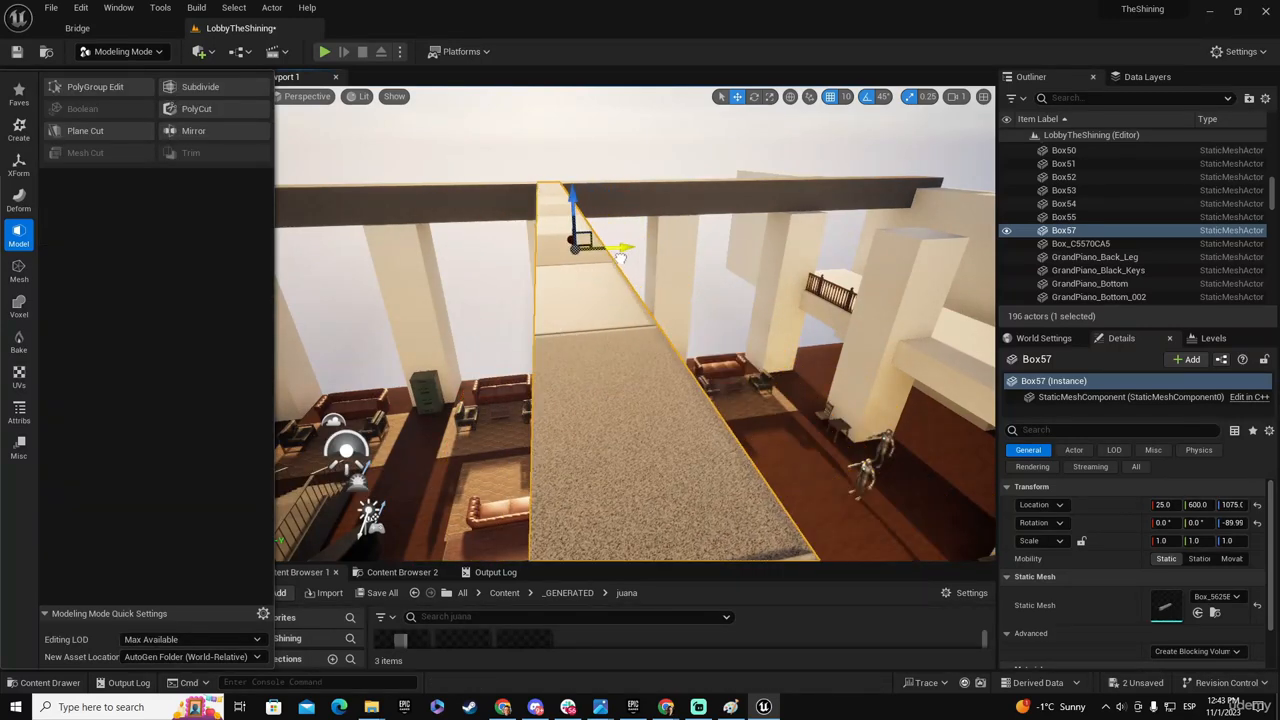
- Move the narrowed cross beam to Y 580 and duplicate it along the hall toward the staircase to Y -430
right_drag(634, 380, 538, 362)
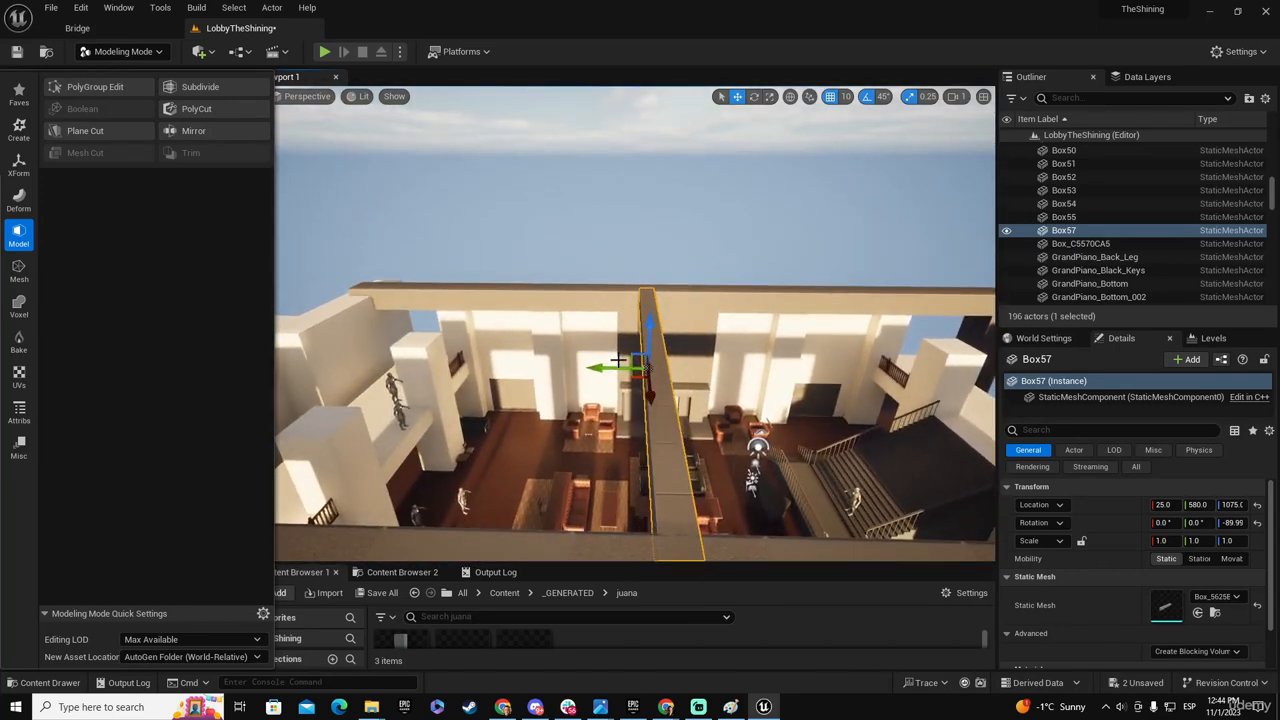
alt+drag(595, 367, 641, 368)
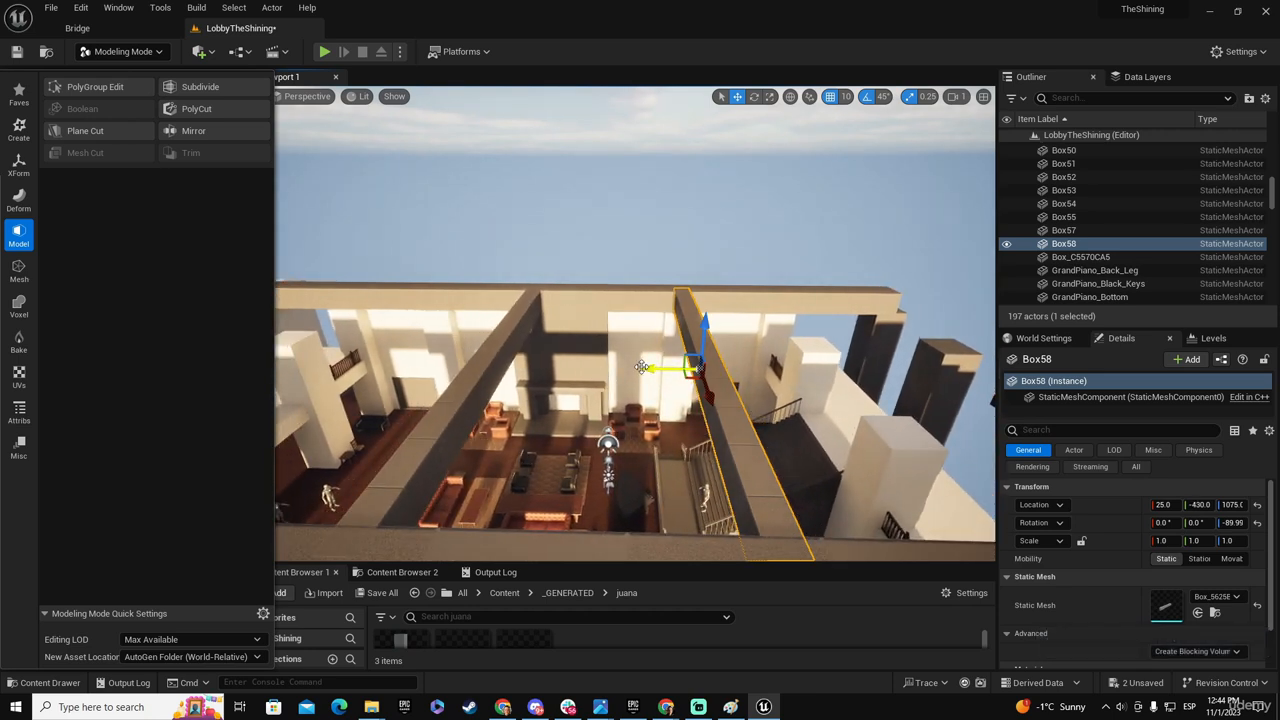
- Duplicate a cross beam toward the hall end opposite the staircase and align the copy with a pillar at Y 1180
alt+drag(646, 367, 623, 372)
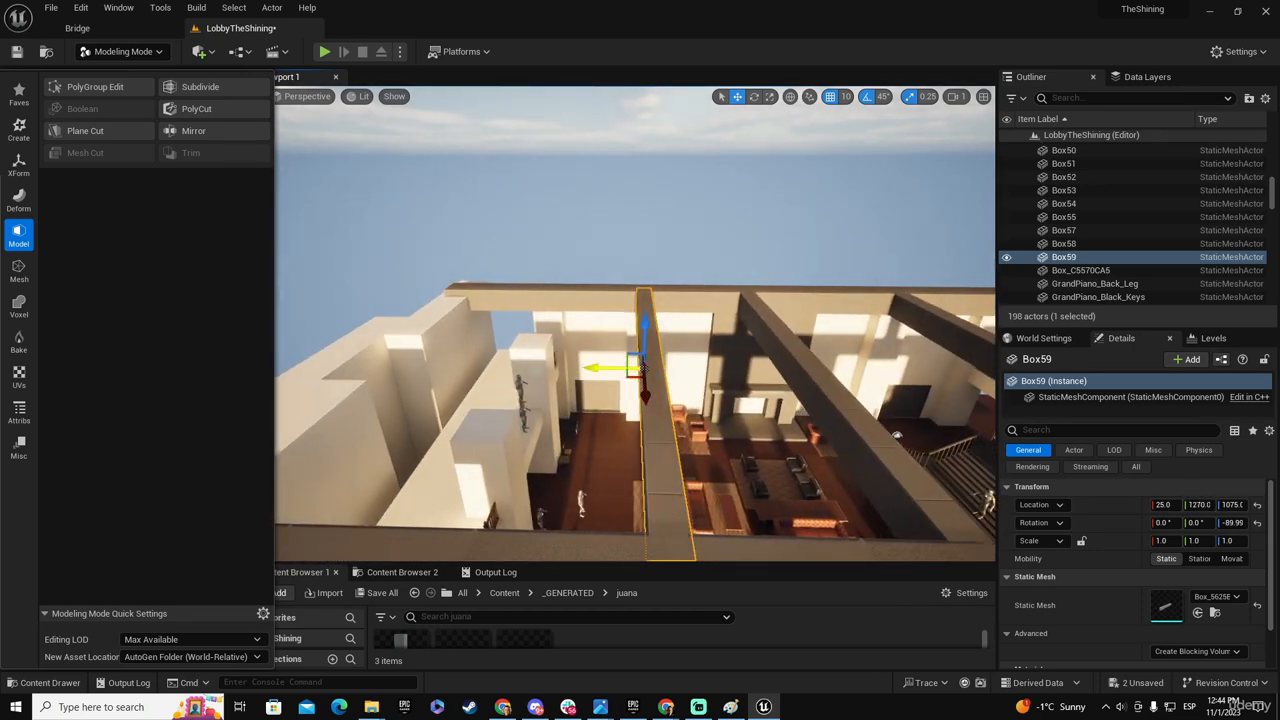
right_drag(805, 408, 814, 346)
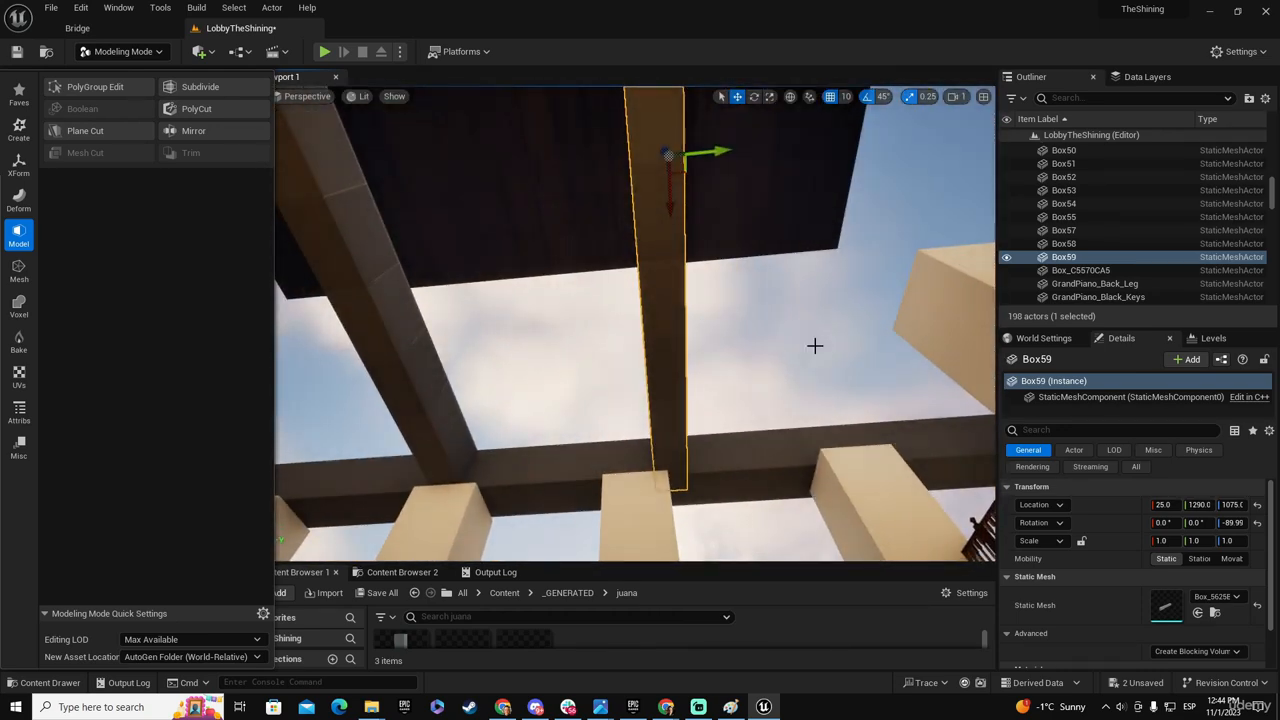
drag(723, 151, 661, 157)
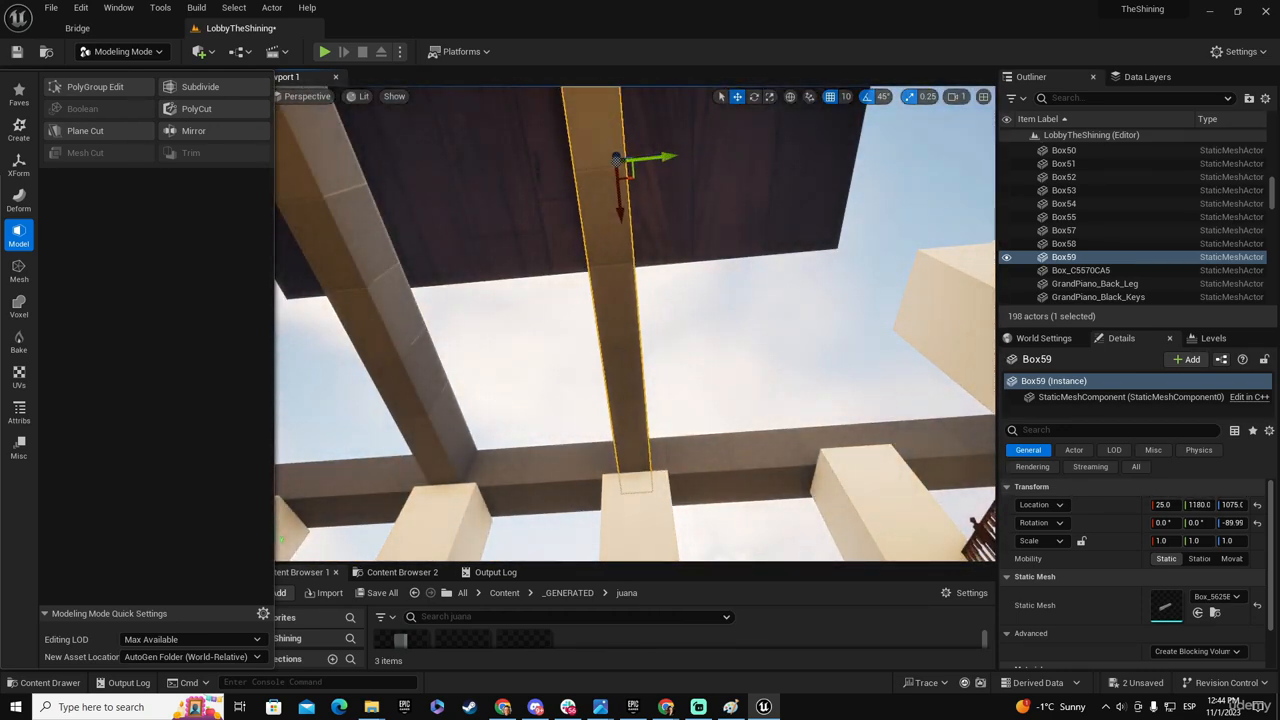
right_drag(664, 165, 450, 165)
- Move the staircase-side cross beam to Y -80 and save all modified assets
click(455, 157)
drag(432, 197, 608, 151)
right_drag(608, 151, 390, 200)
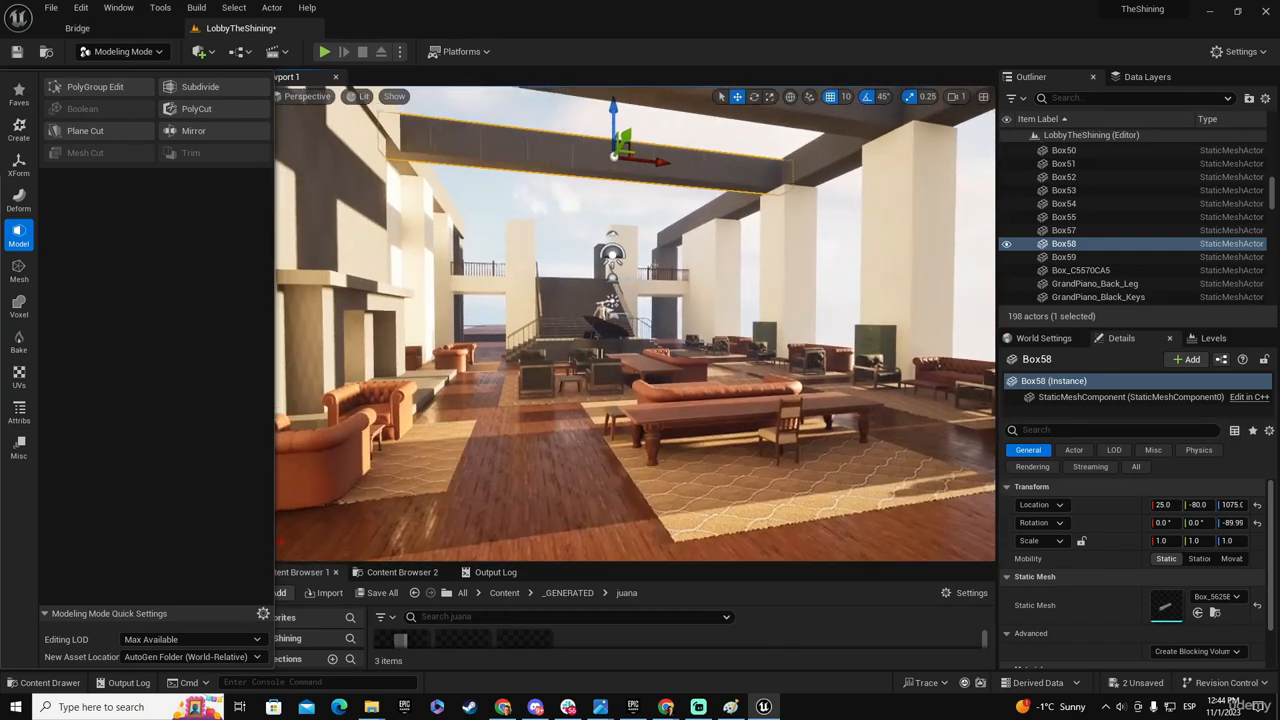
click(382, 592)
click(747, 508)
- Duplicate the staircase-side cross beam along the side beams to Y -1120 above the far side of the staircase
right_drag(752, 400, 810, 324)
key(w)
right_drag(766, 282, 948, 370)
key(s)
key(a)
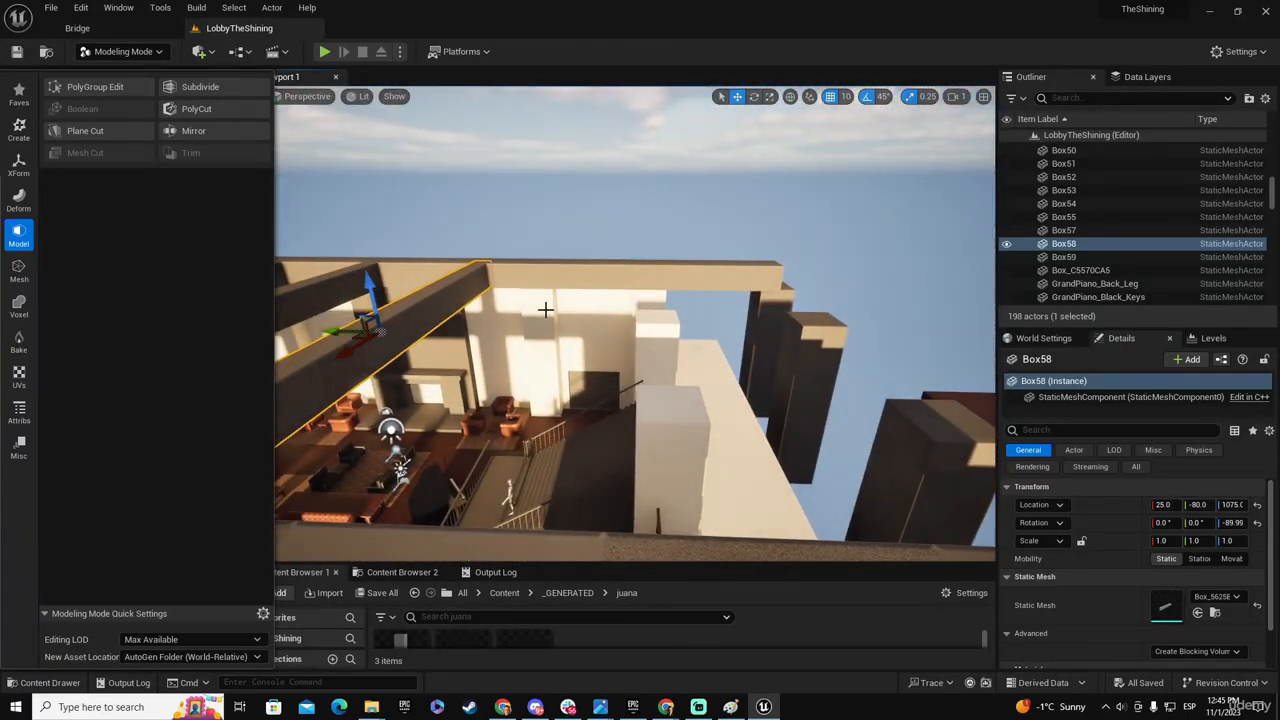
key(a)
right_drag(545, 310, 543, 300)
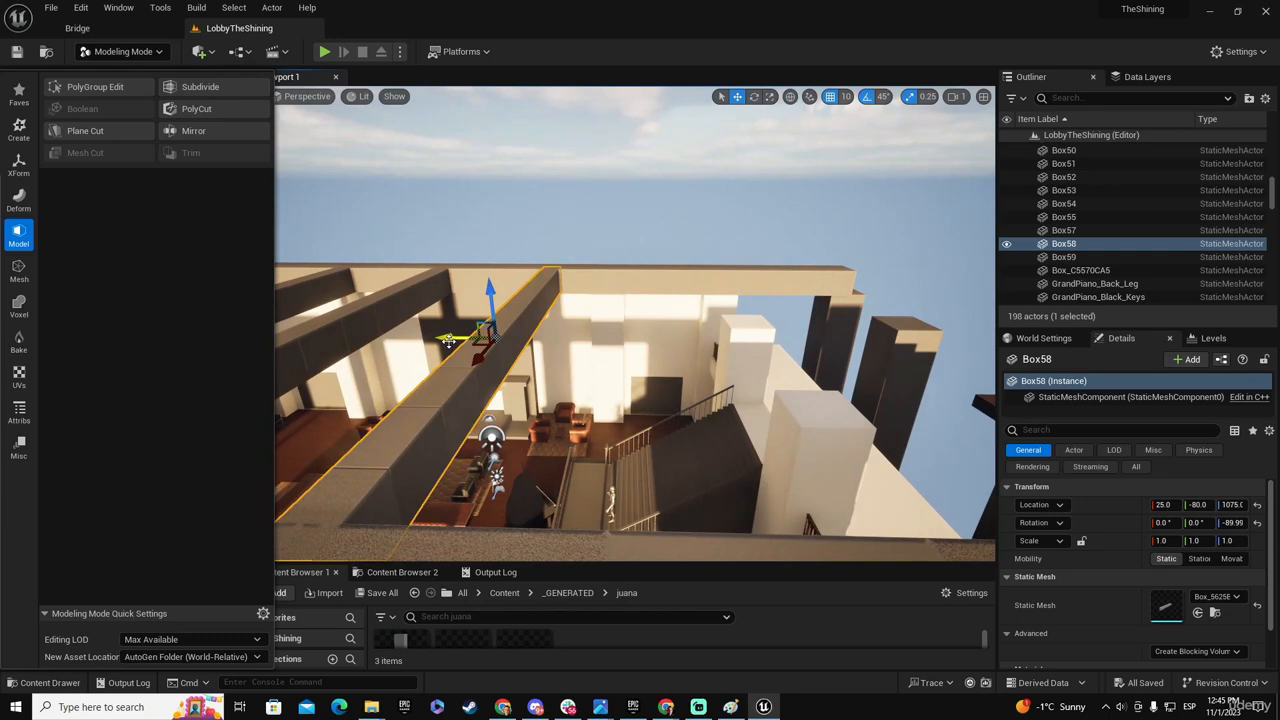
alt+drag(448, 340, 730, 333)
- Shift the new end cross beam to Y -1160 above the balcony wall behind the staircase
right_drag(755, 404, 725, 427)
key(d)
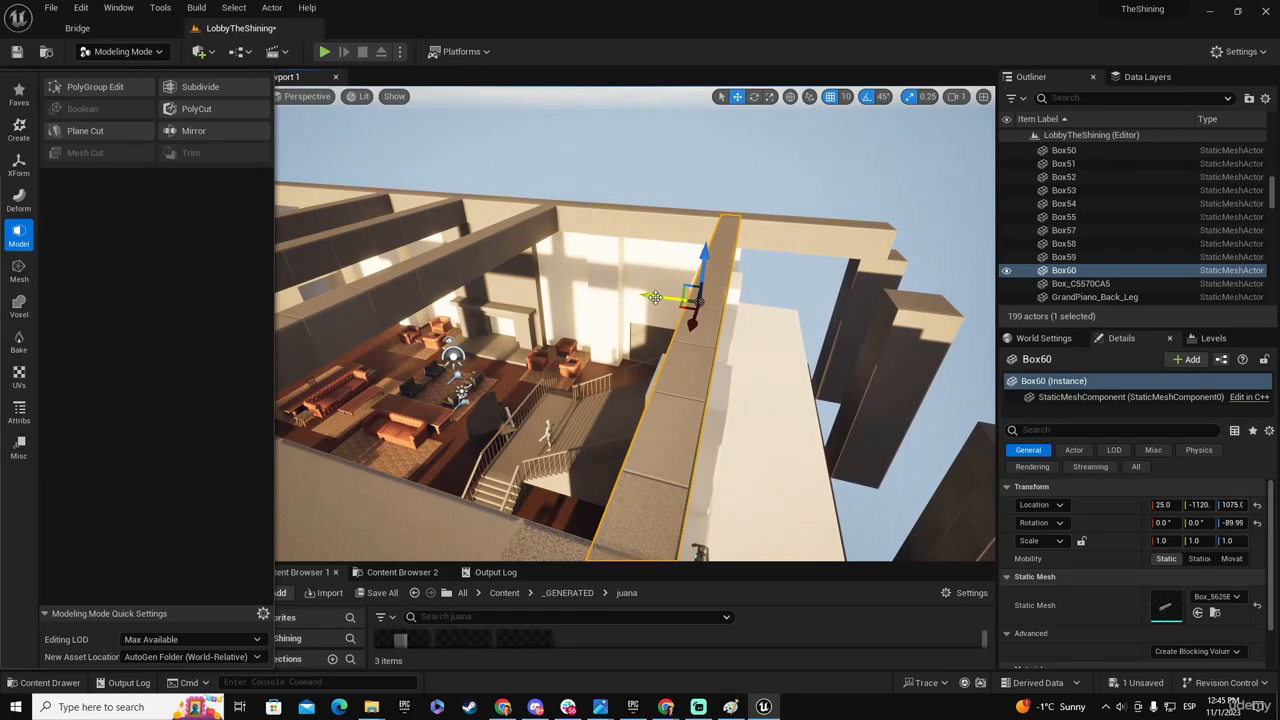
drag(651, 298, 666, 302)
key(d)
right_drag(666, 302, 779, 342)
key(w)
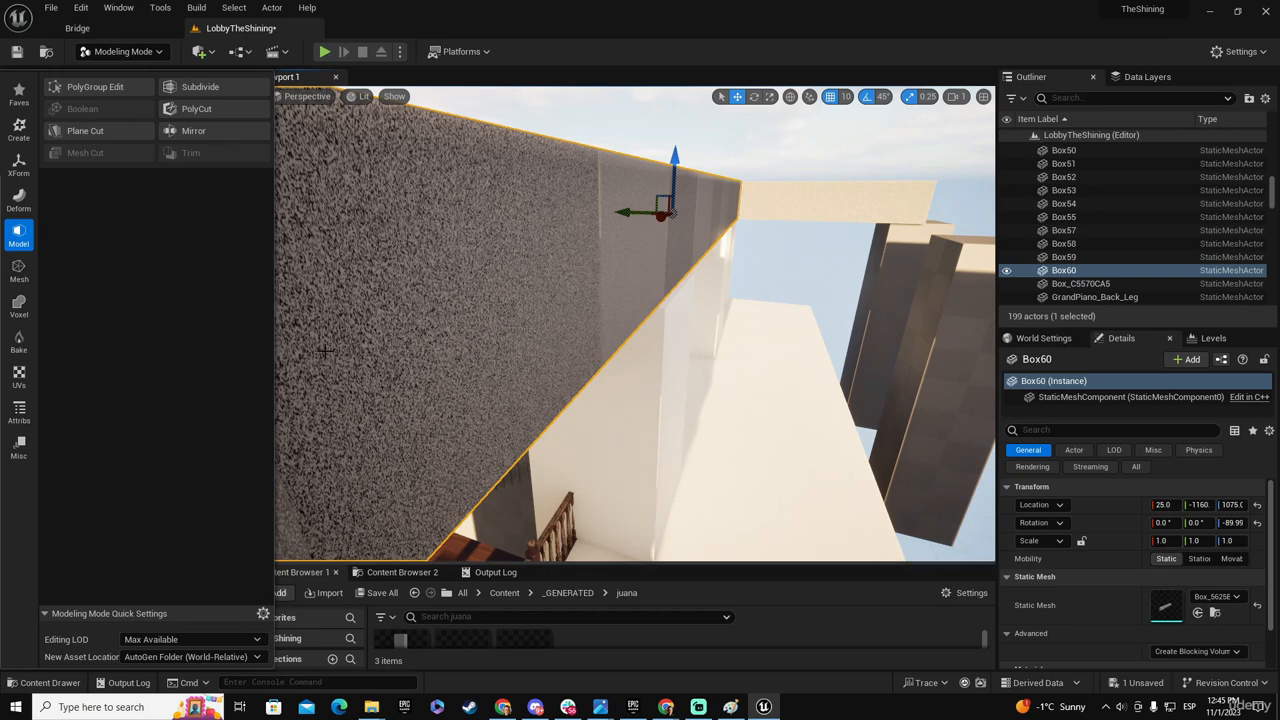
- Replace the end cross beam with an independent mesh duplicate using Delete Inputs, and open it in PolyGroup Edit
click(19, 165)
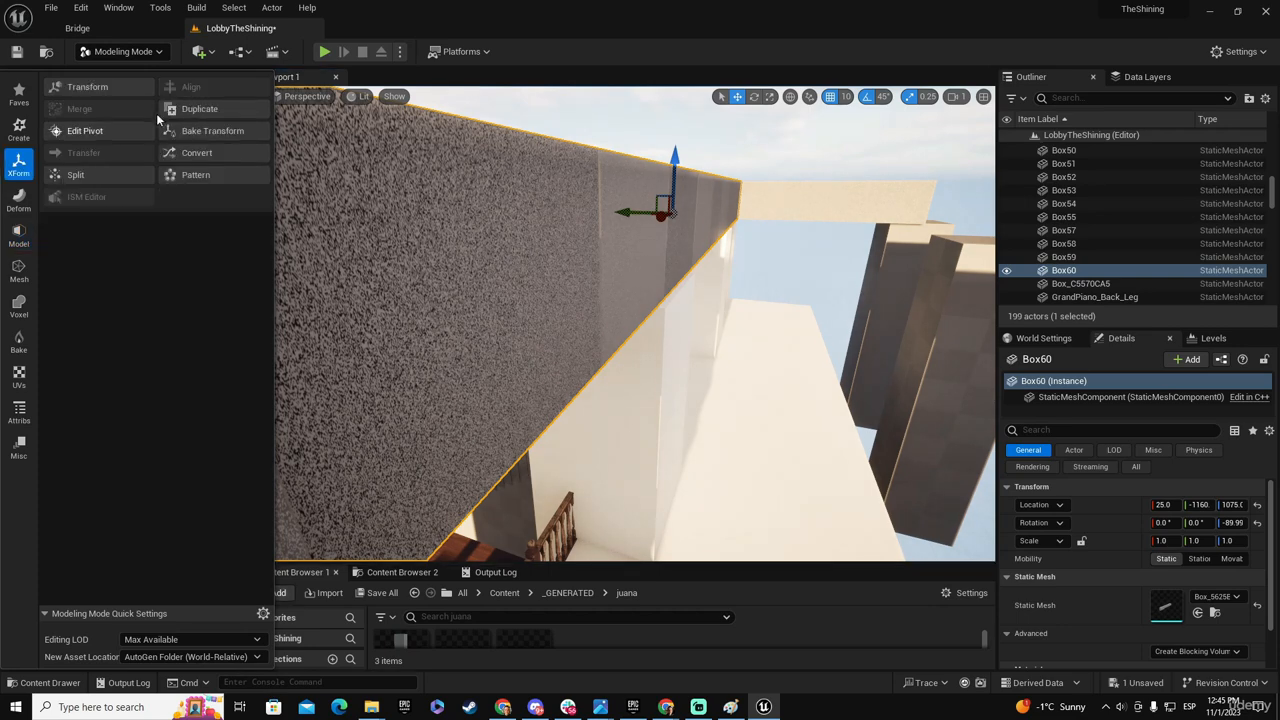
click(196, 108)
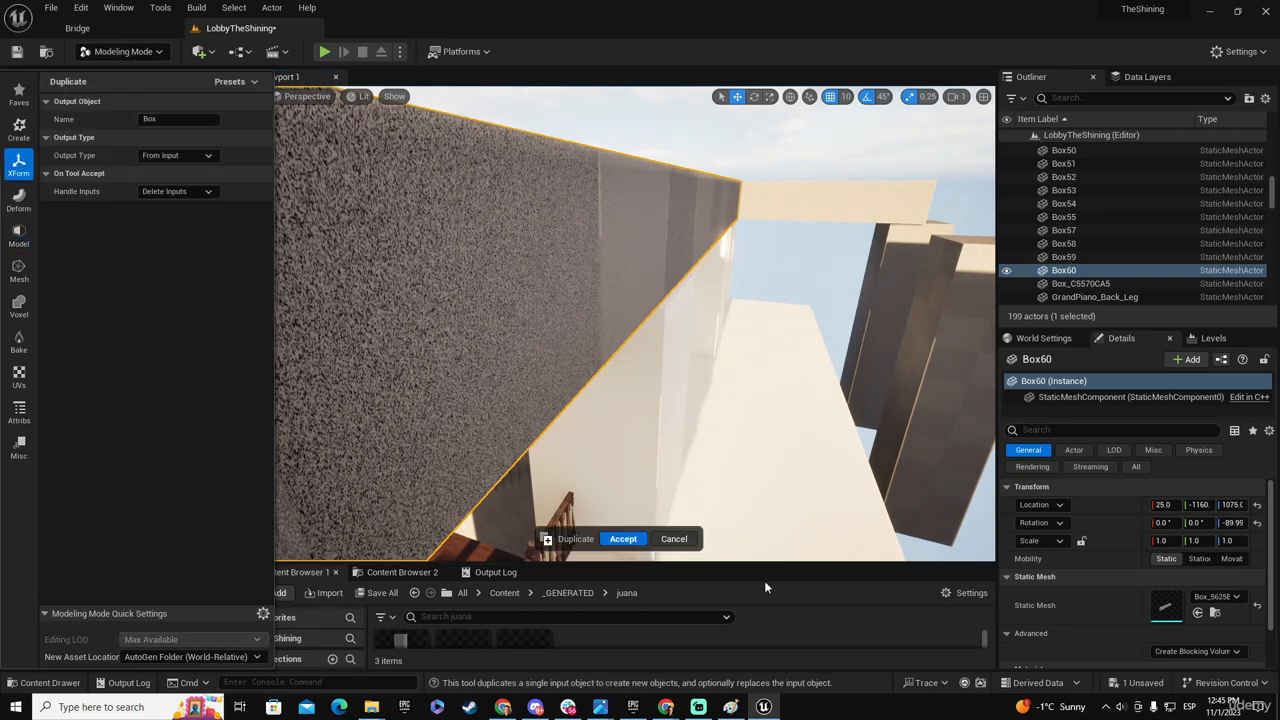
click(623, 539)
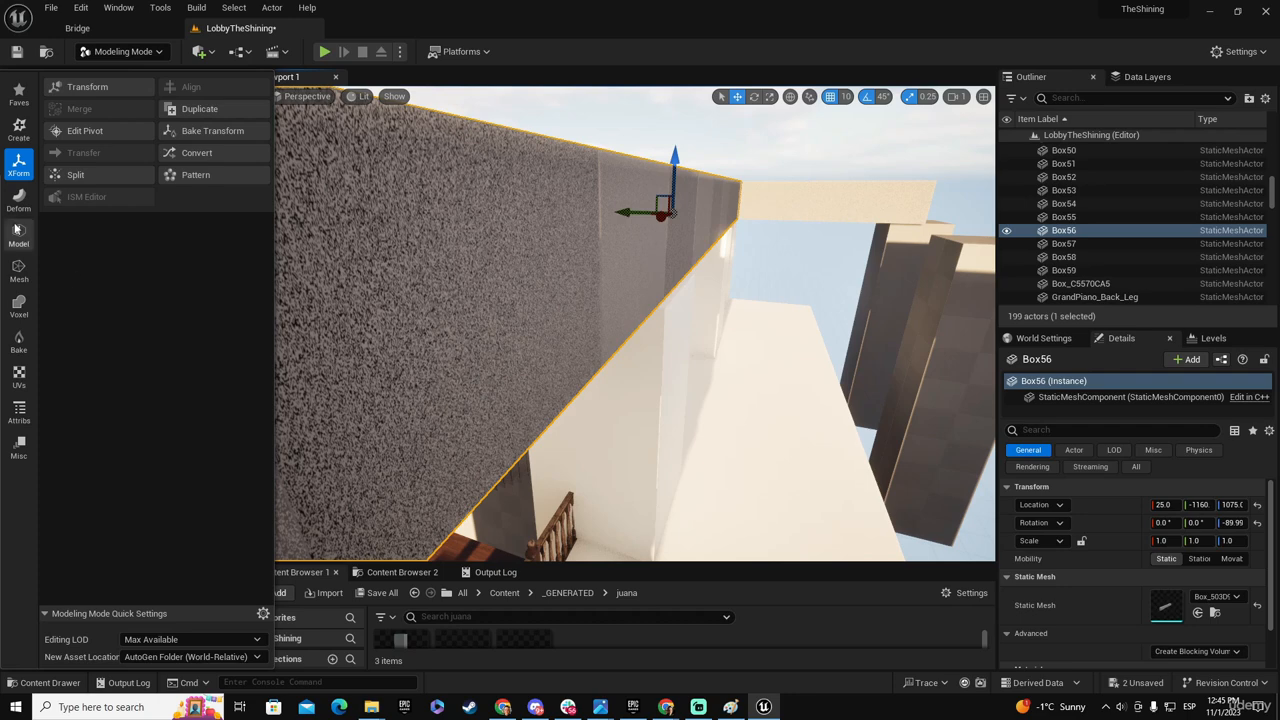
click(18, 236)
click(113, 89)
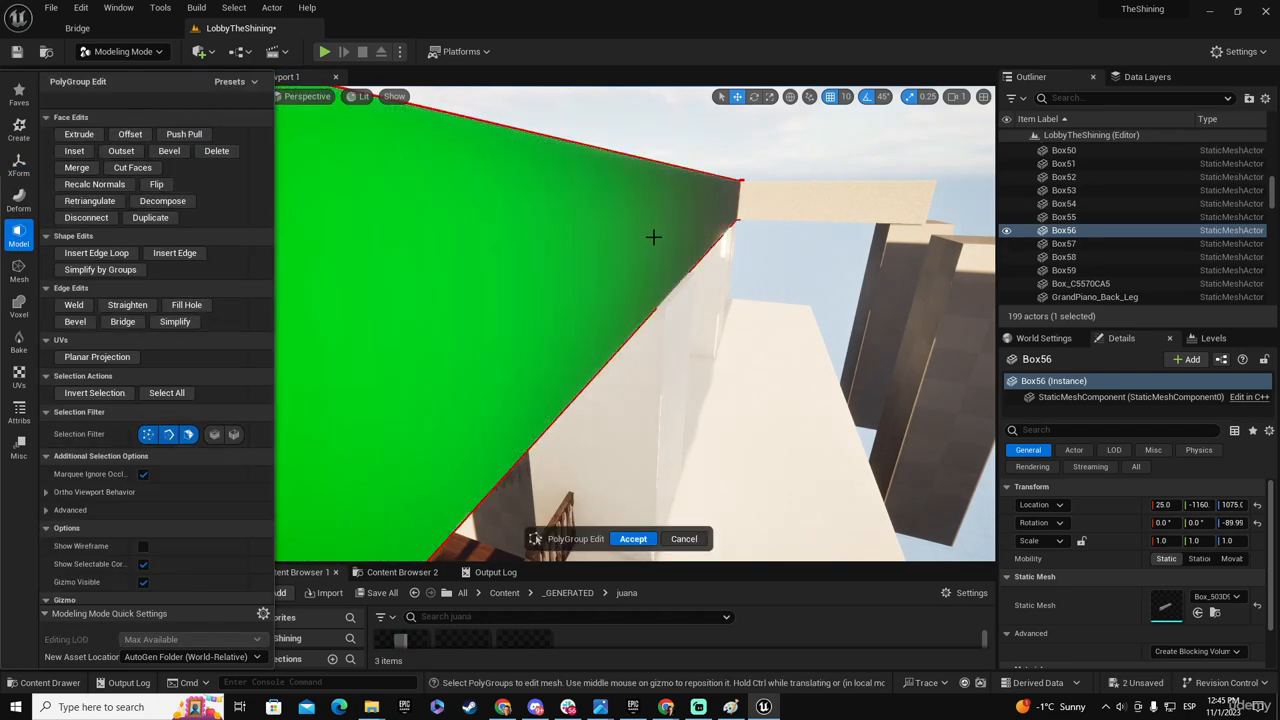
- Try moving the end beam's outer side face to Y -1170, and undo the move
click(654, 237)
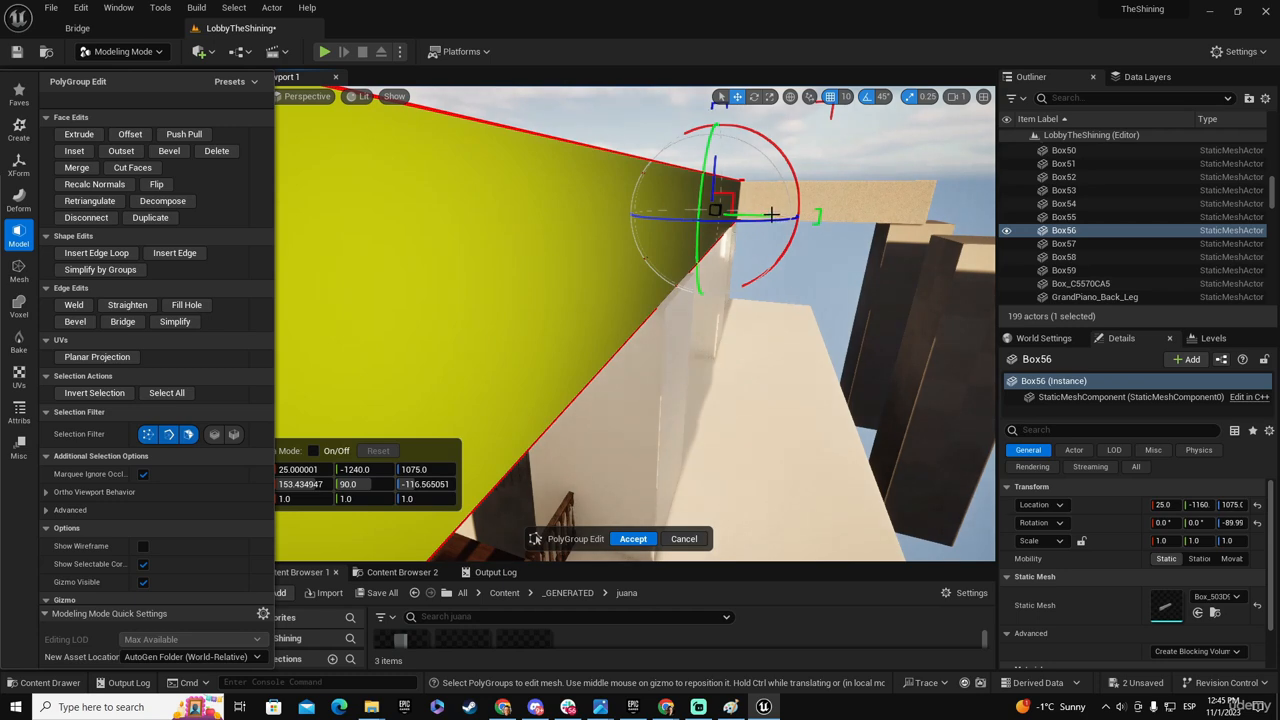
drag(767, 216, 772, 216)
right_drag(757, 301, 832, 296)
drag(664, 288, 614, 295)
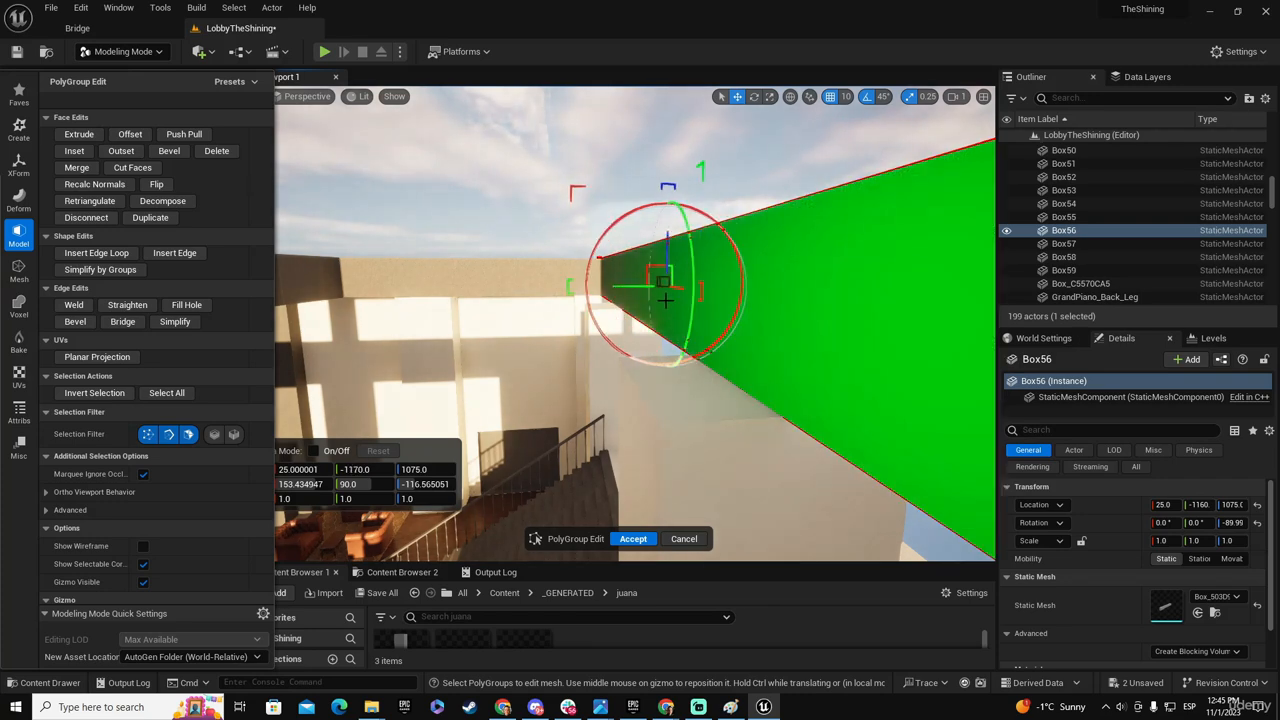
key(ctrl+z)
- Widen the end beam by moving its hall-side face to Y -1050, and accept the PolyGroup edit
drag(690, 288, 545, 303)
key(d)
right_drag(545, 303, 490, 312)
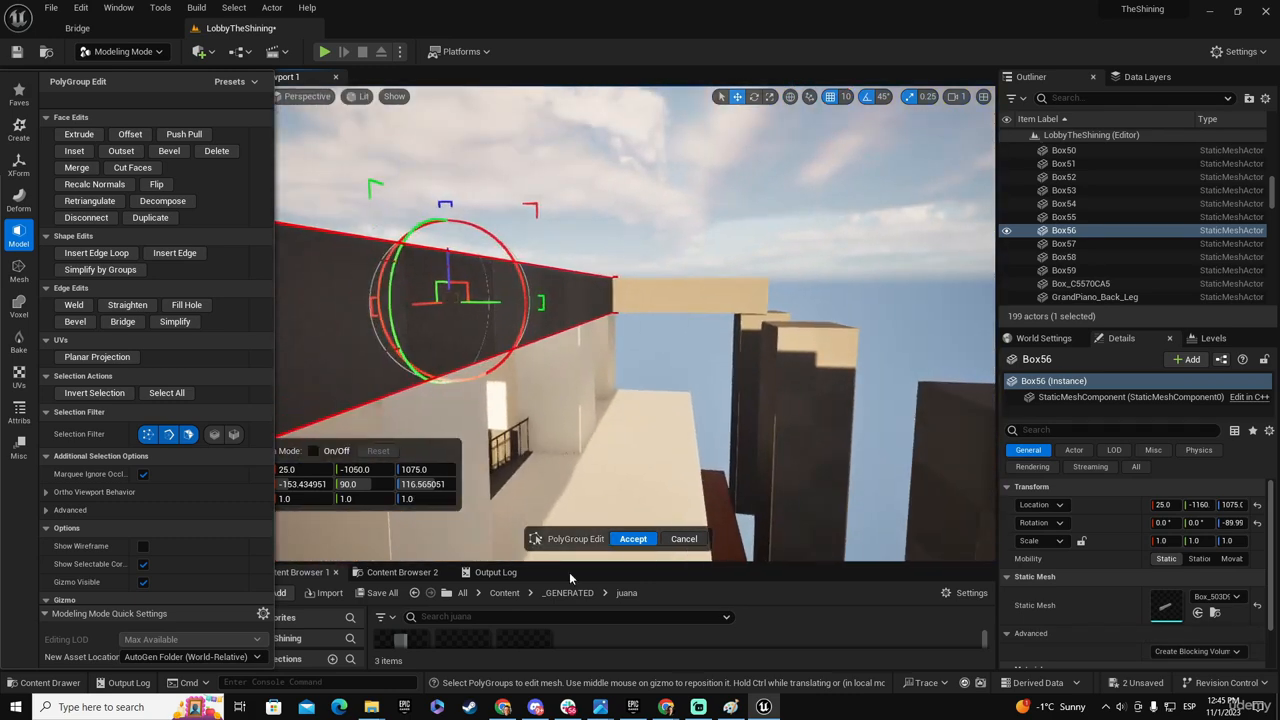
click(633, 539)
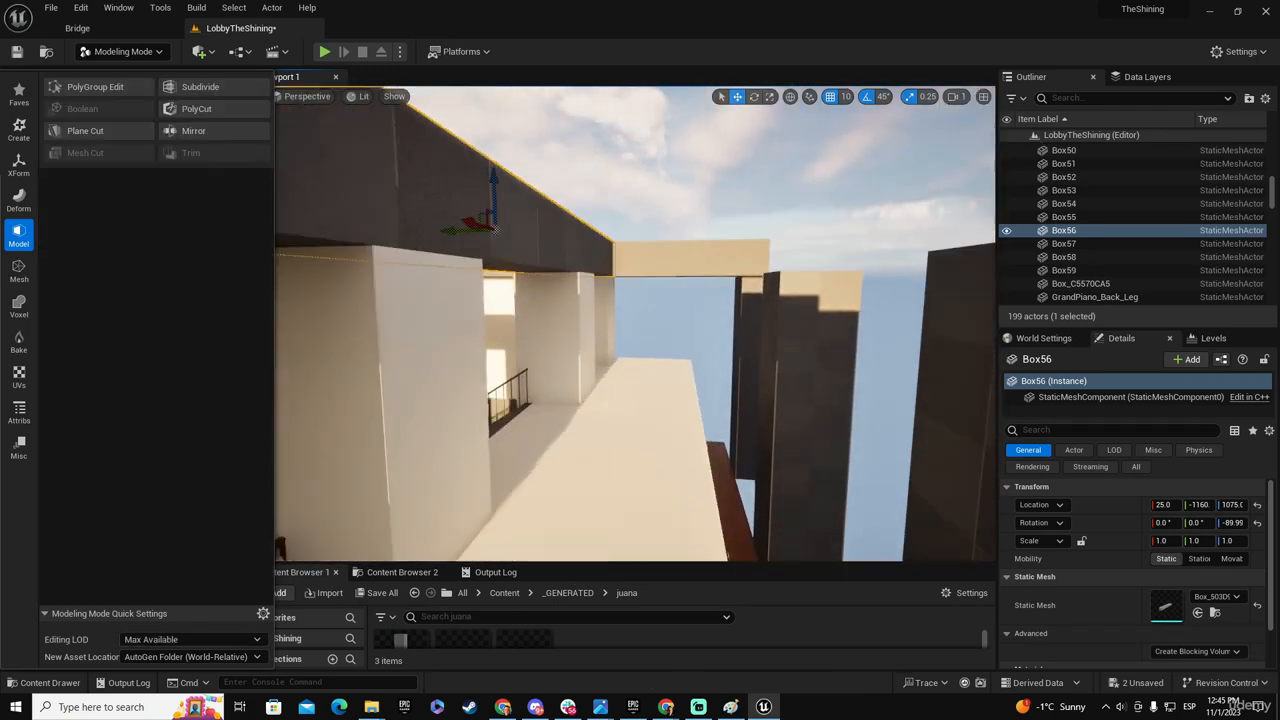
- Duplicate the widened end beam to the opposite end of the hall at Y 1890 and save the modified assets
key(e)
right_drag(651, 443, 628, 496)
key(a)
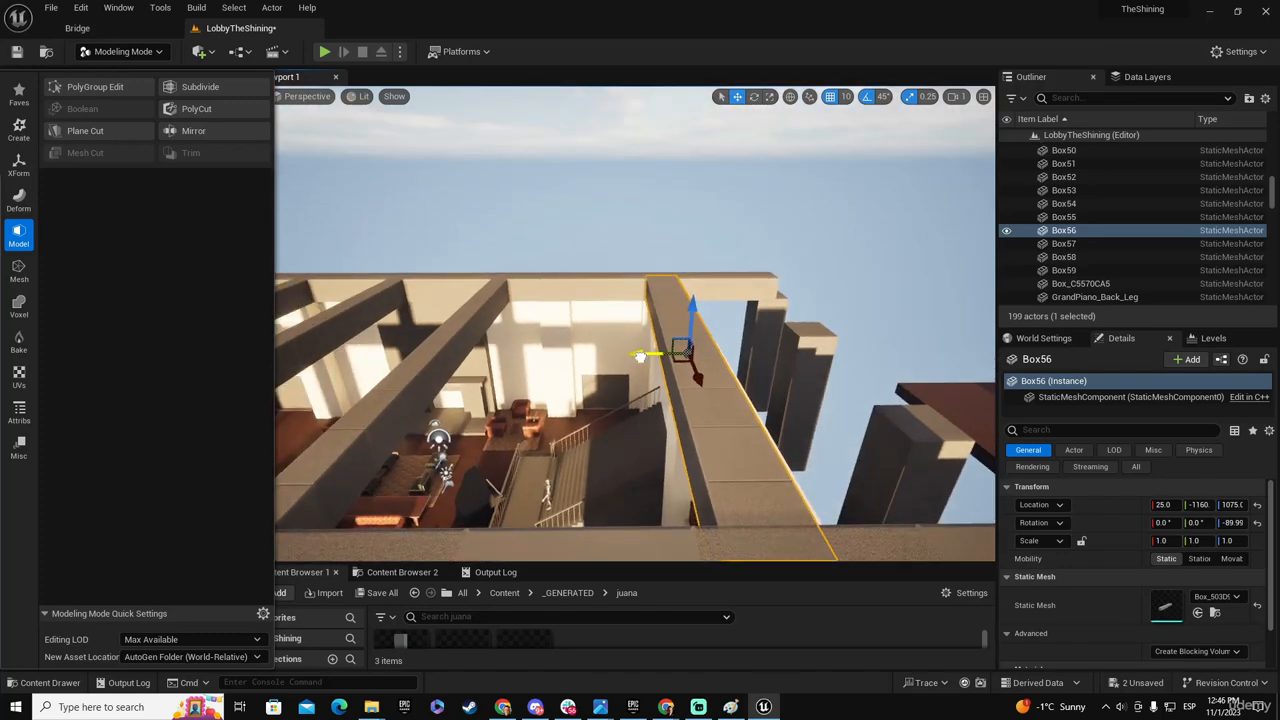
alt+shift+drag(640, 357, 494, 356)
key(ctrl+z)
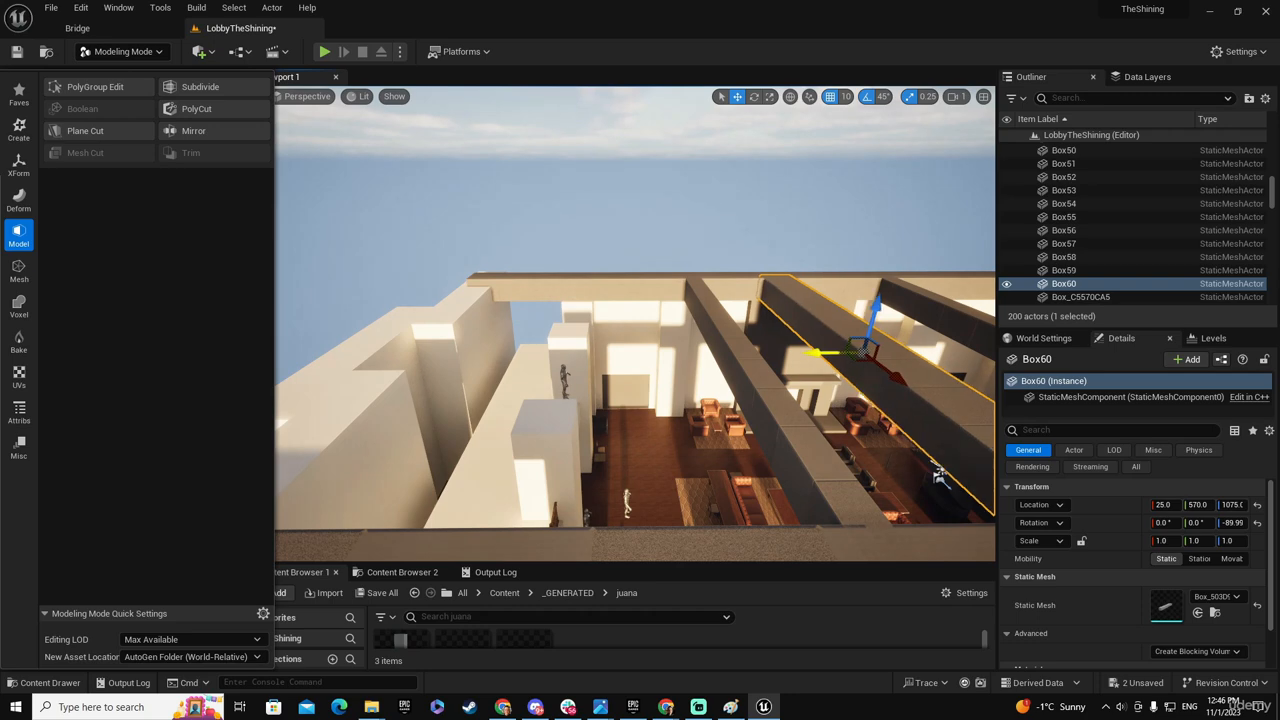
alt+drag(822, 352, 492, 371)
right_drag(560, 353, 855, 305)
click(380, 593)
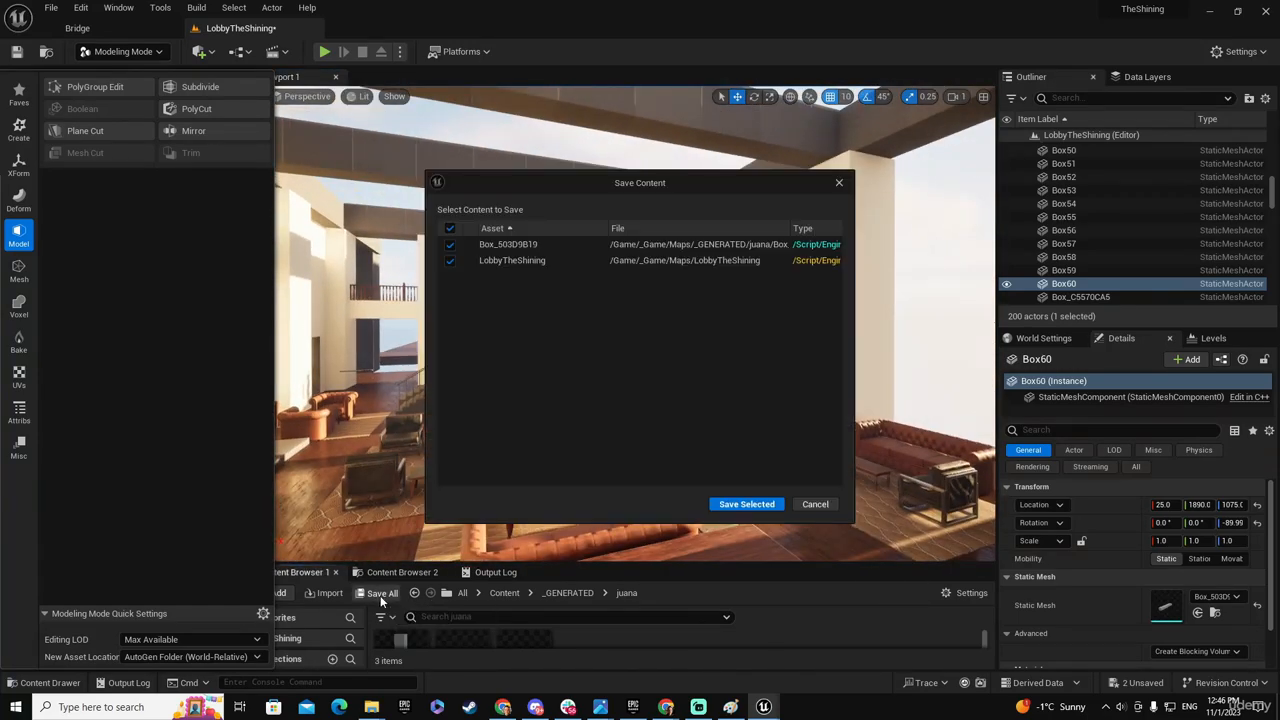
click(747, 504)
- Duplicate the fireplace-side long beam, raising the copy to Z 1090 and moving it inward to X -680
right_drag(745, 500, 748, 474)
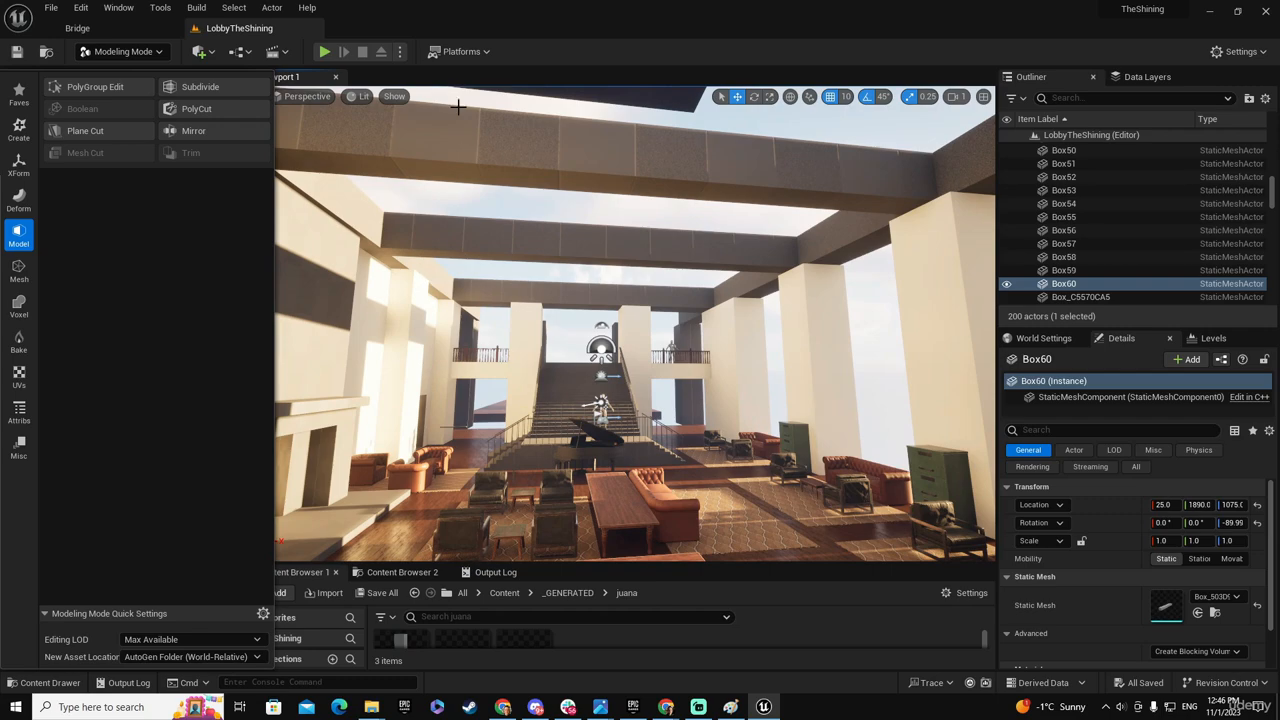
right_drag(599, 359, 324, 414)
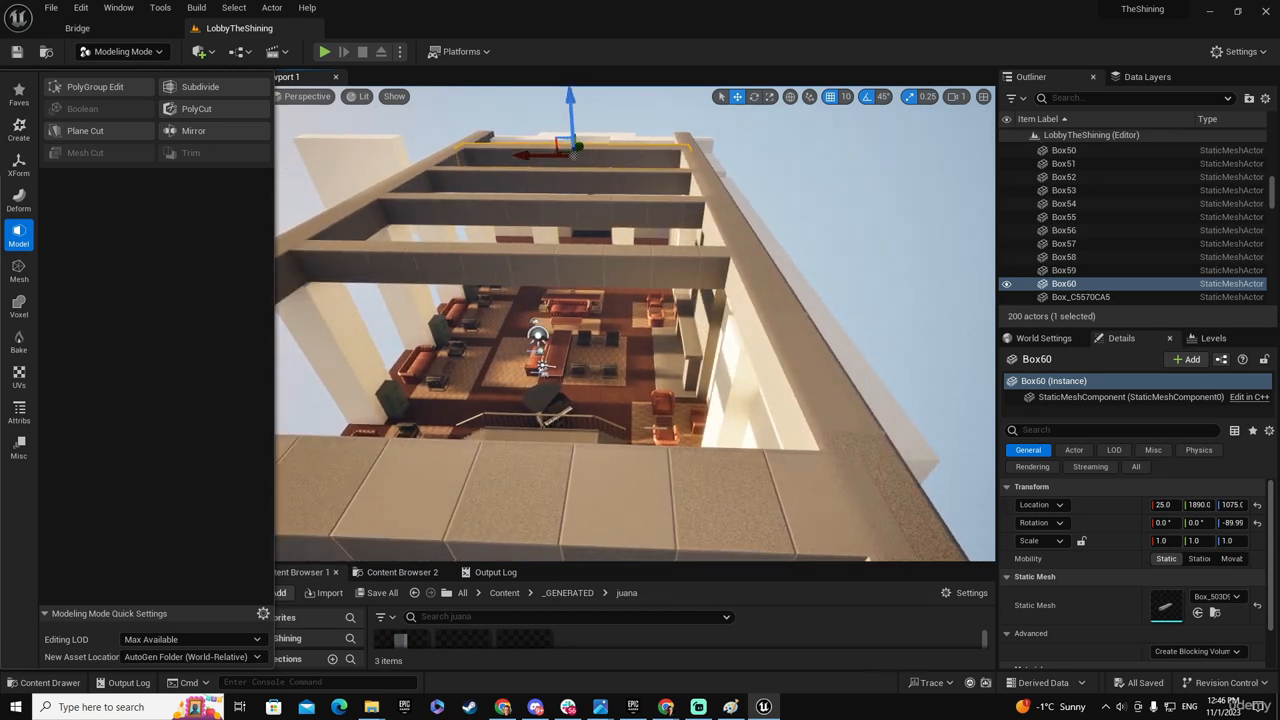
mouse_move(662, 369)
right_down()
mouse_move(650, 372)
mouse_move(662, 369)
right_up()
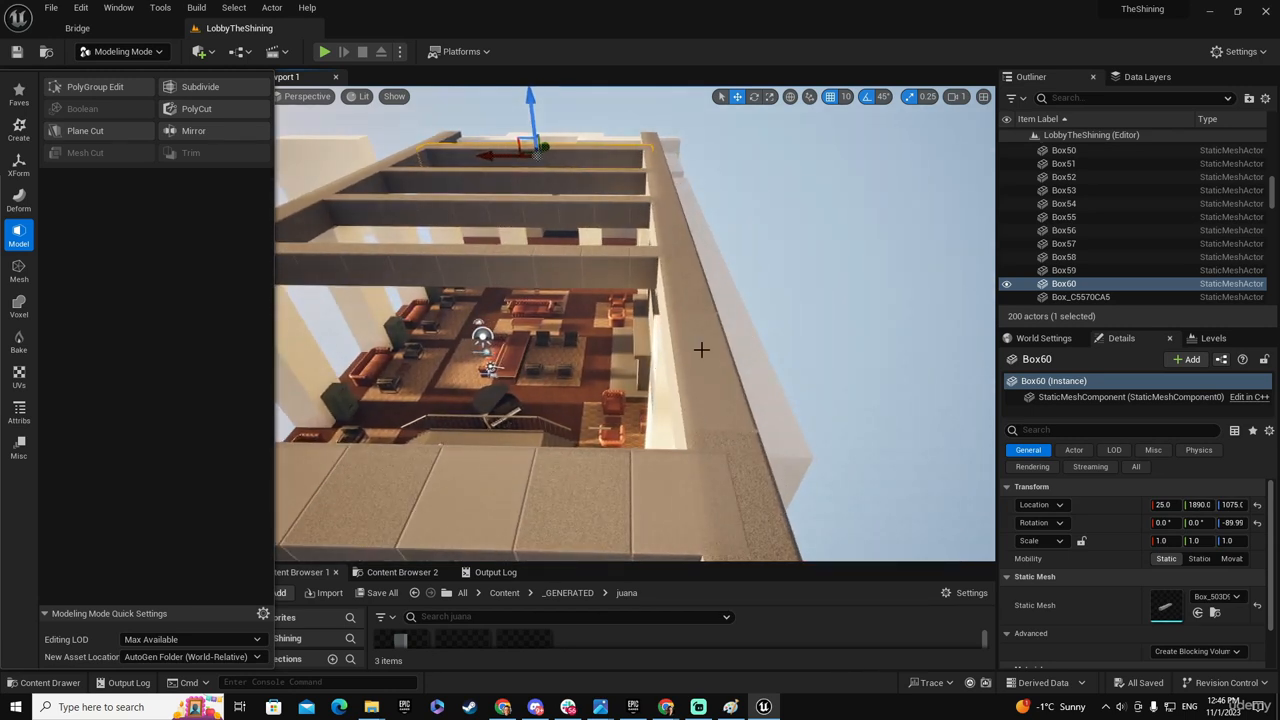
click(701, 349)
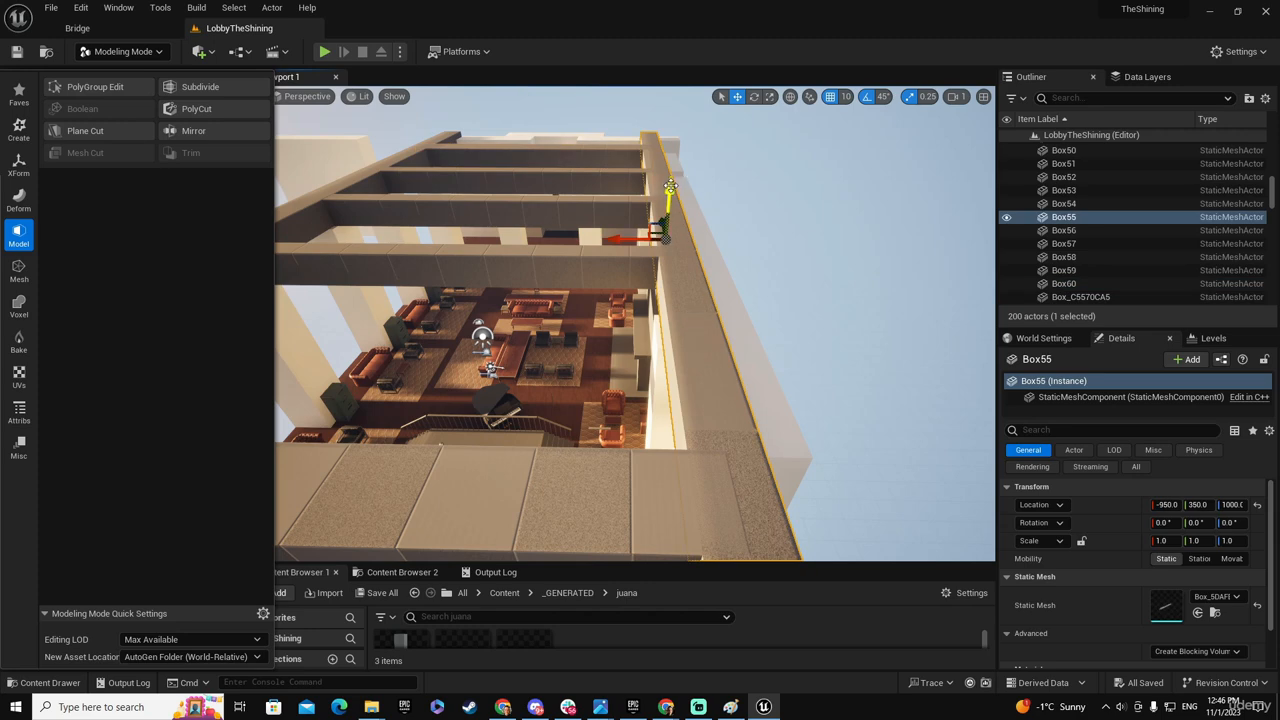
alt+drag(670, 187, 671, 170)
drag(617, 222, 561, 224)
- Try narrowing the copied inner beam by moving its side face to X -720 in PolyGroup Edit, and undo the accepted edit
key(w)
right_drag(500, 266, 585, 228)
key(w)
key(s)
key(e)
key(q)
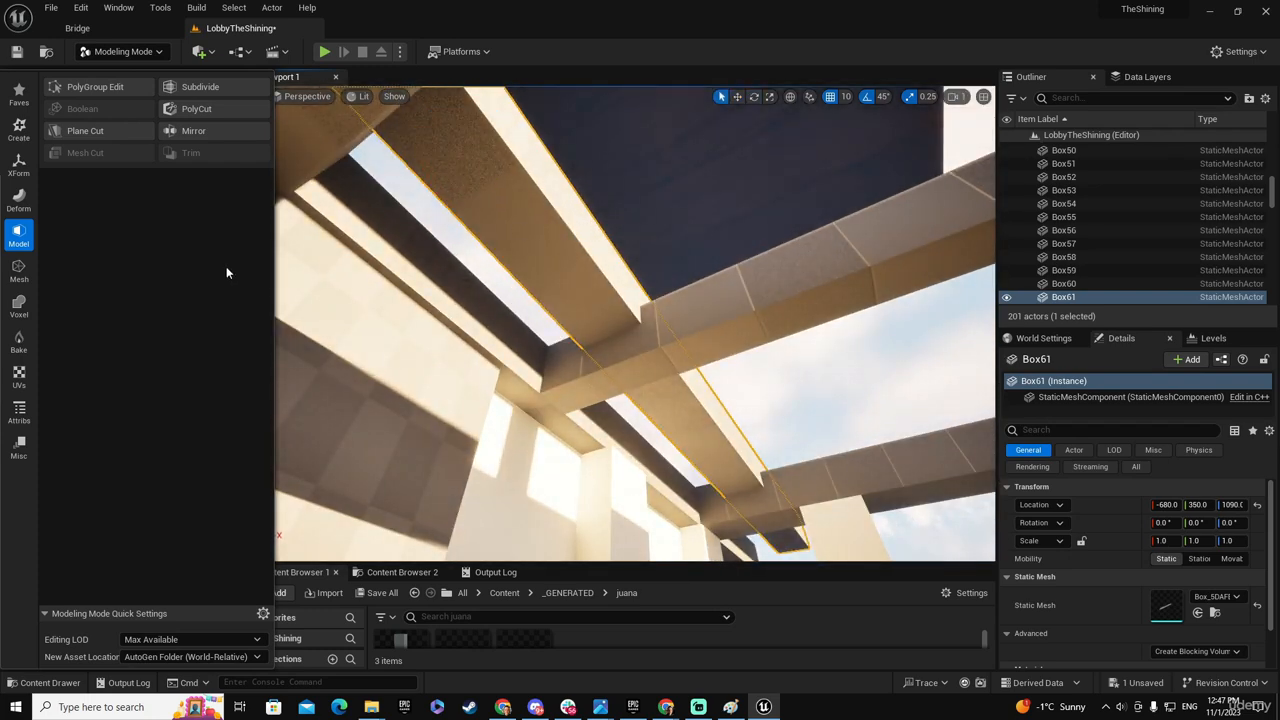
click(95, 87)
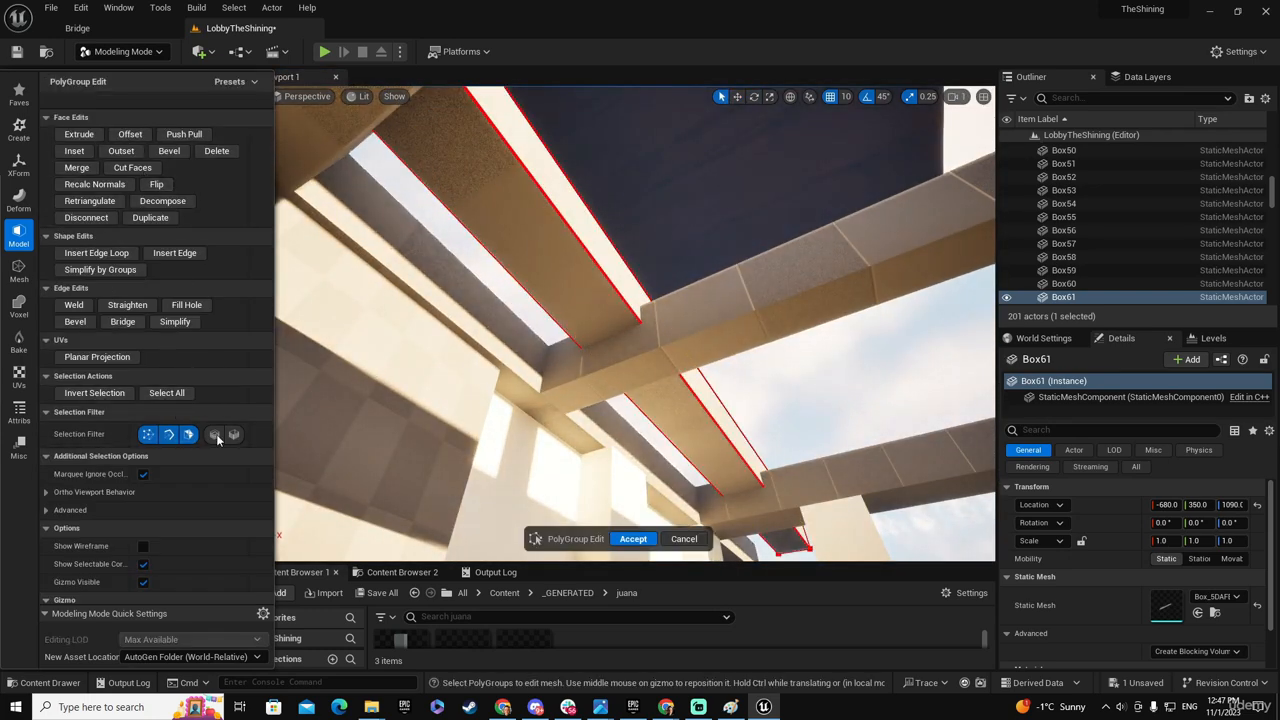
click(590, 238)
drag(563, 118, 504, 149)
right_drag(504, 149, 335, 210)
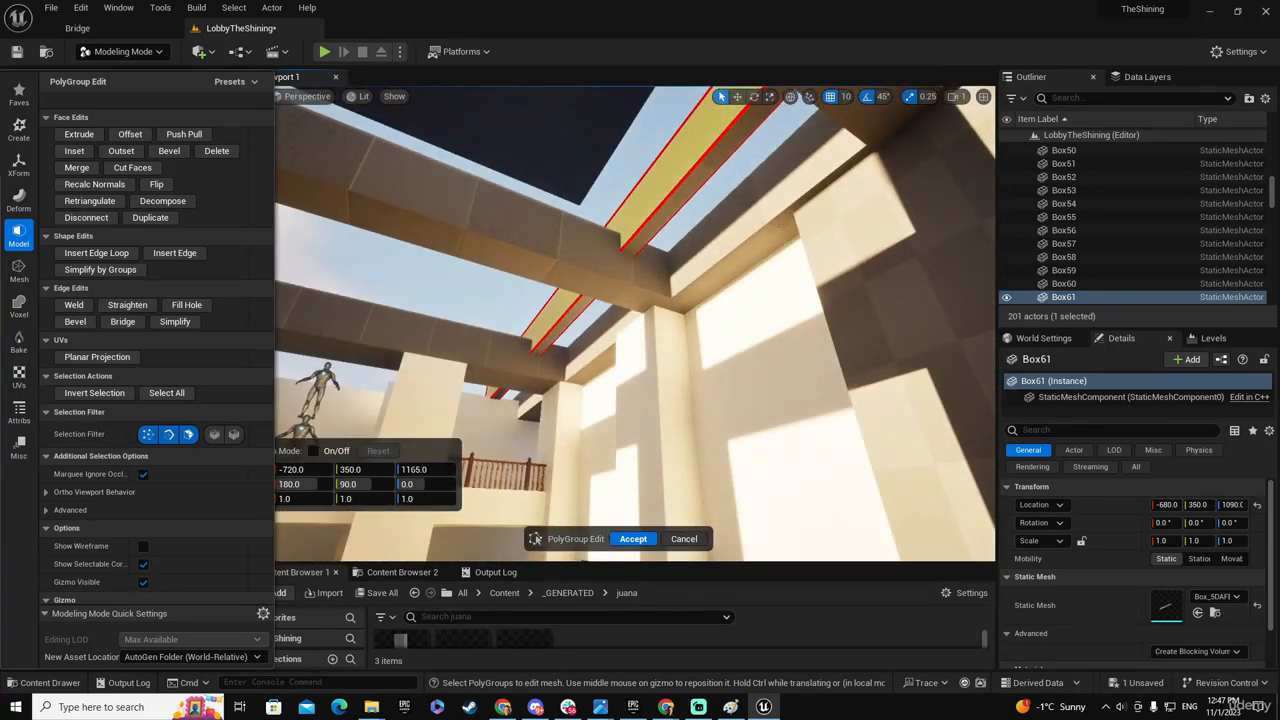
right_drag(692, 406, 945, 398)
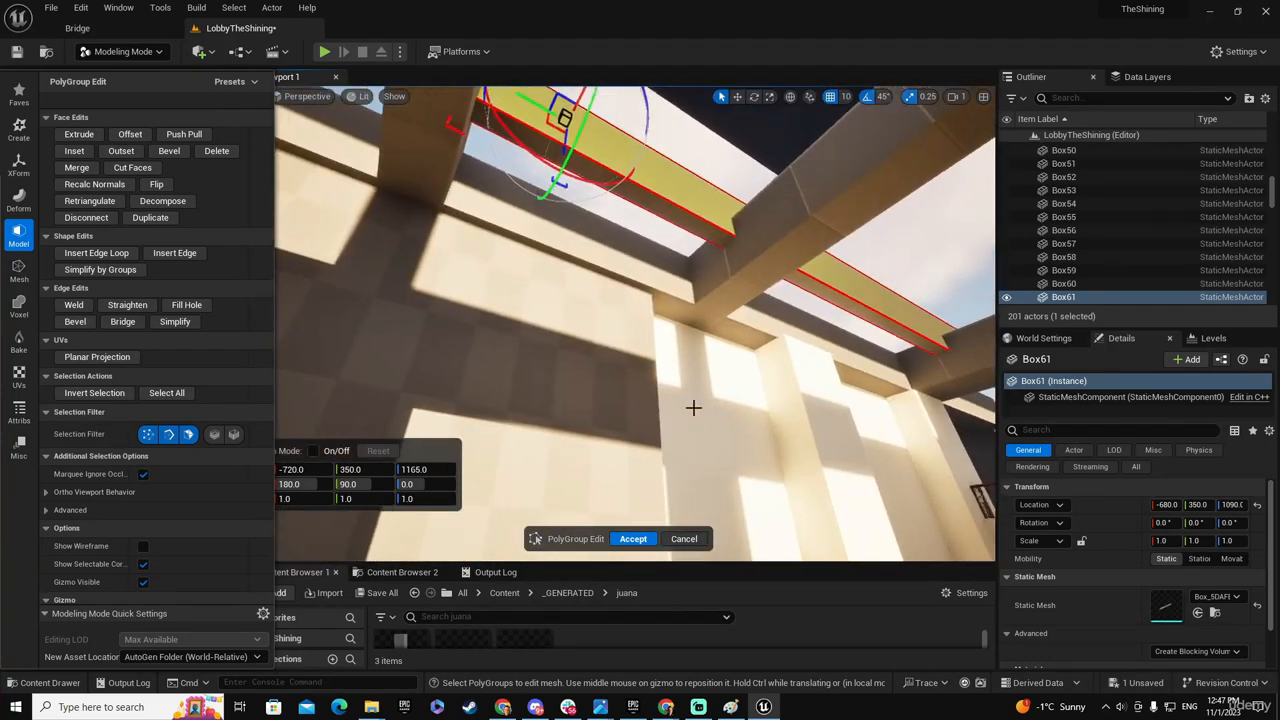
click(633, 540)
key(ctrl+z)
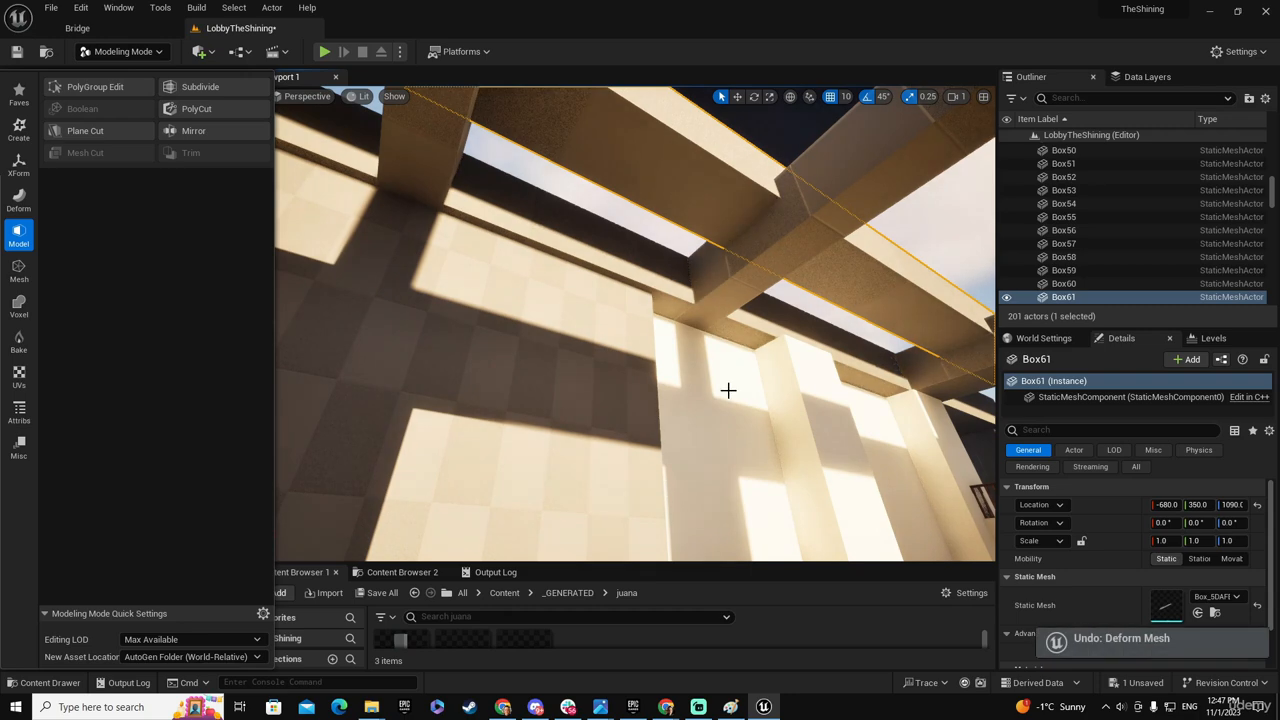
- Replace the inner beam with an independent mesh copy using Duplicate, with inputs set to be deleted
right_drag(749, 266, 650, 280)
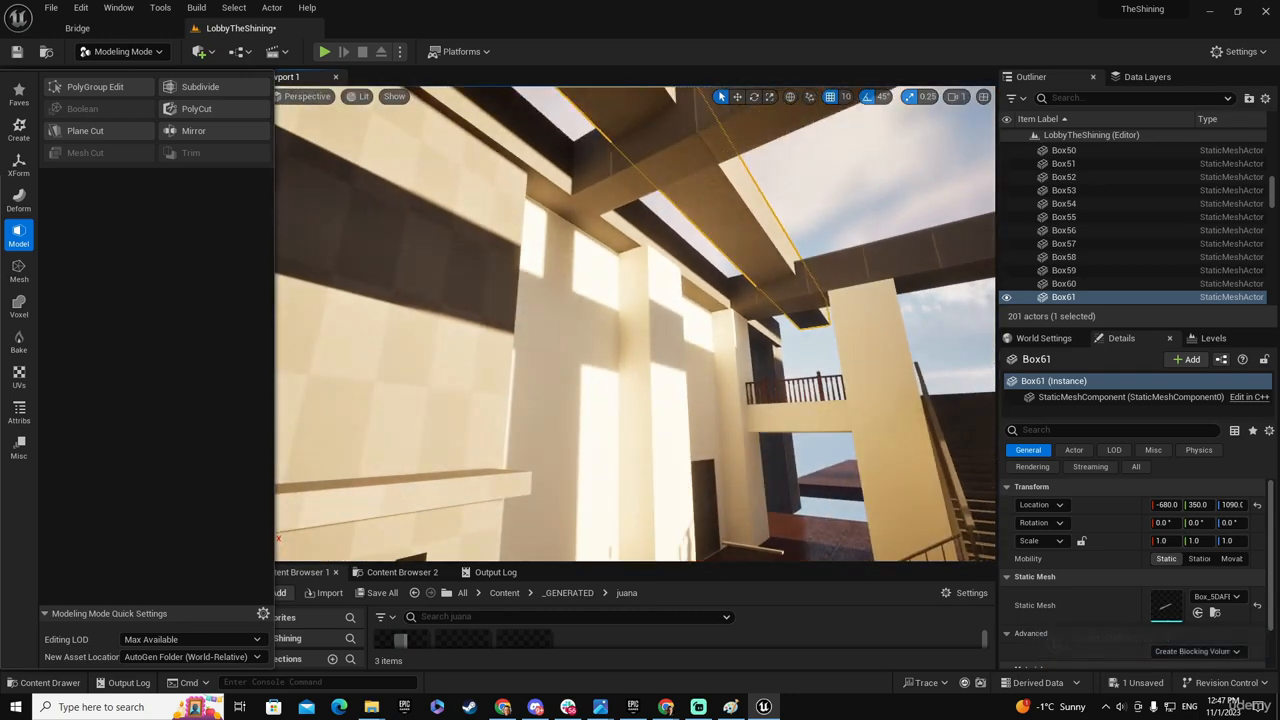
click(19, 165)
click(199, 108)
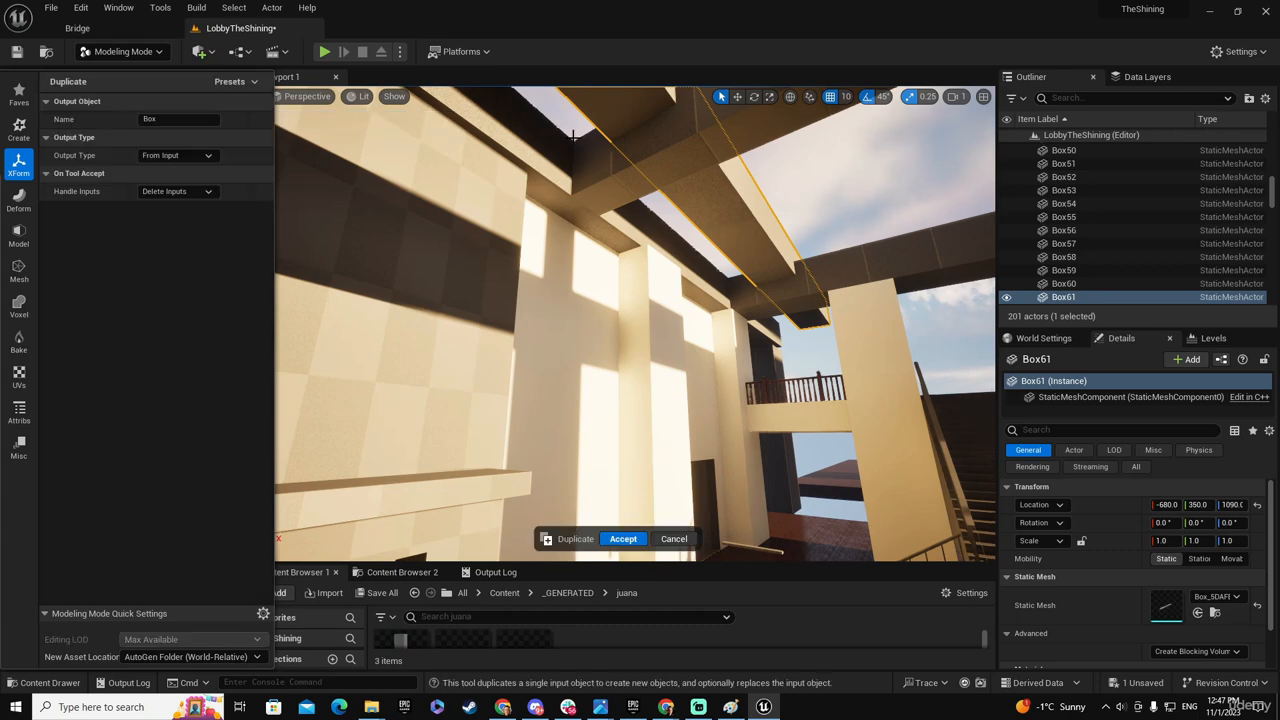
right_drag(319, 110, 290, 200)
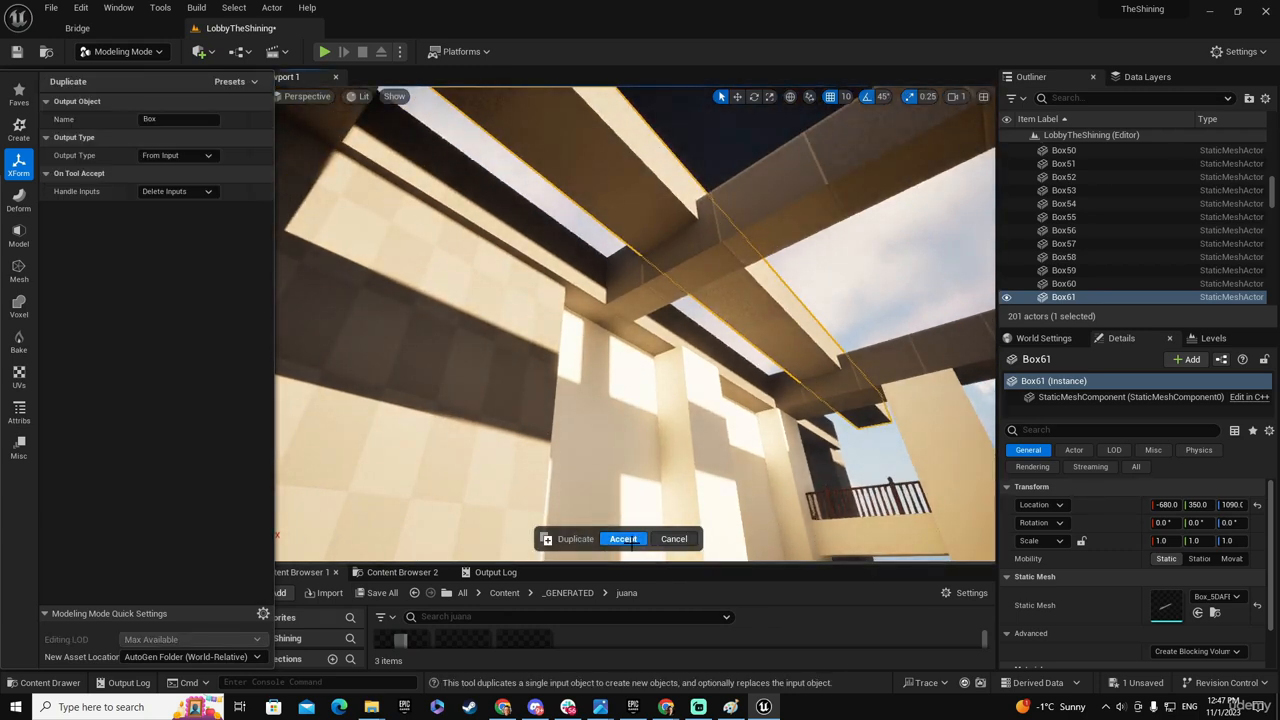
click(623, 539)
- Narrow the new inner beam by moving its hall-side face toward the fireplace wall, and accept the PolyGroup edit
click(19, 236)
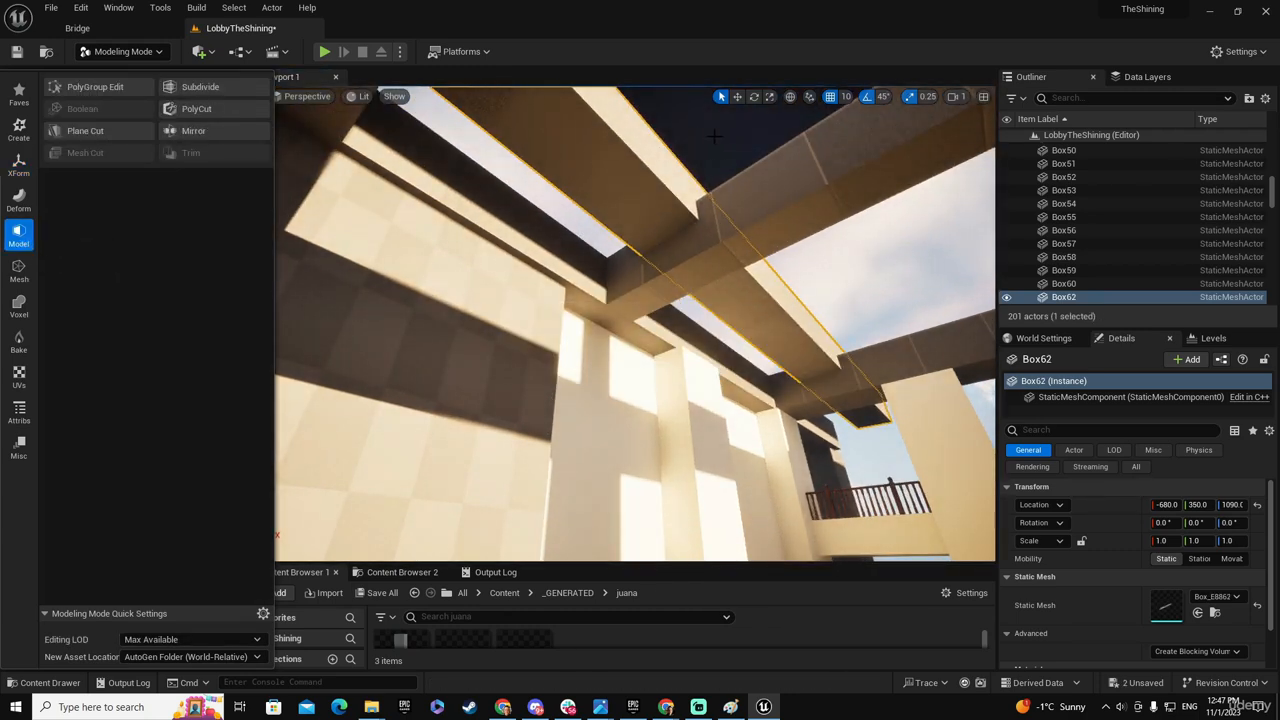
right_drag(661, 158, 668, 118)
click(91, 92)
click(674, 172)
drag(594, 152, 556, 191)
right_drag(566, 254, 648, 325)
click(637, 540)
- Move the narrowed lengthwise beam toward the middle of the hall, to X -250
right_drag(657, 419, 720, 317)
right_drag(420, 420, 412, 492)
right_drag(401, 320, 401, 314)
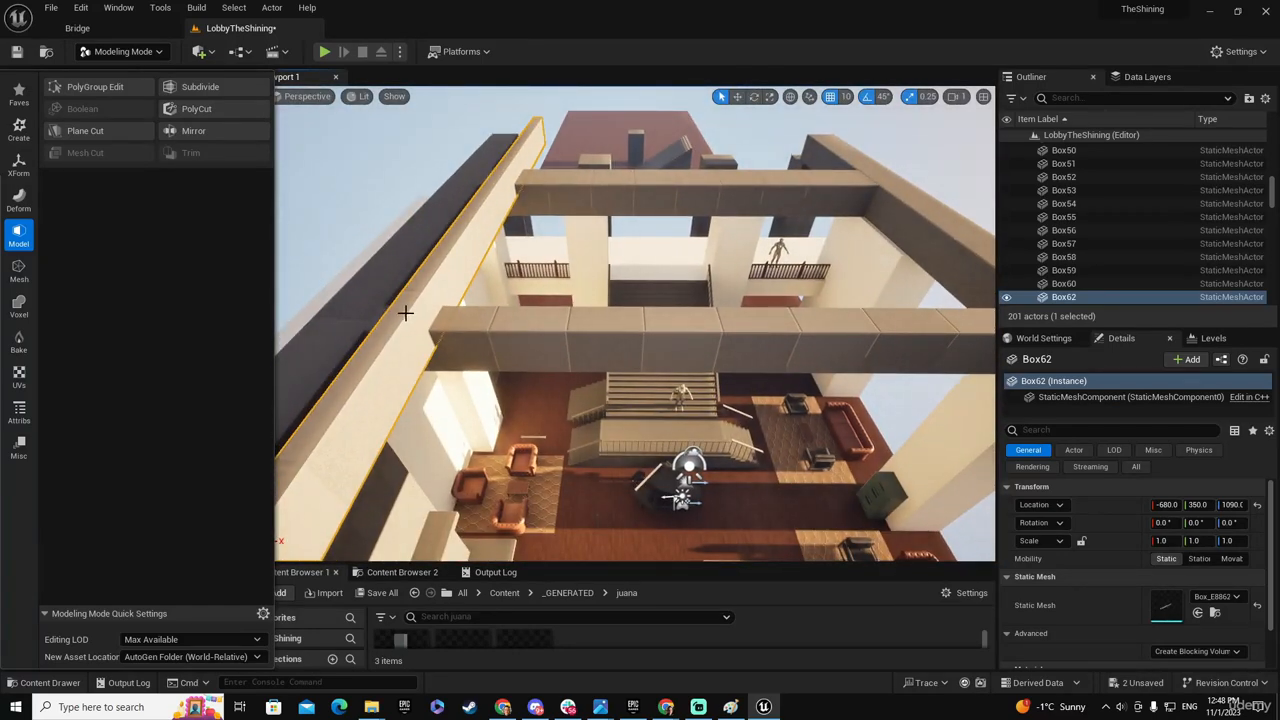
key(w)
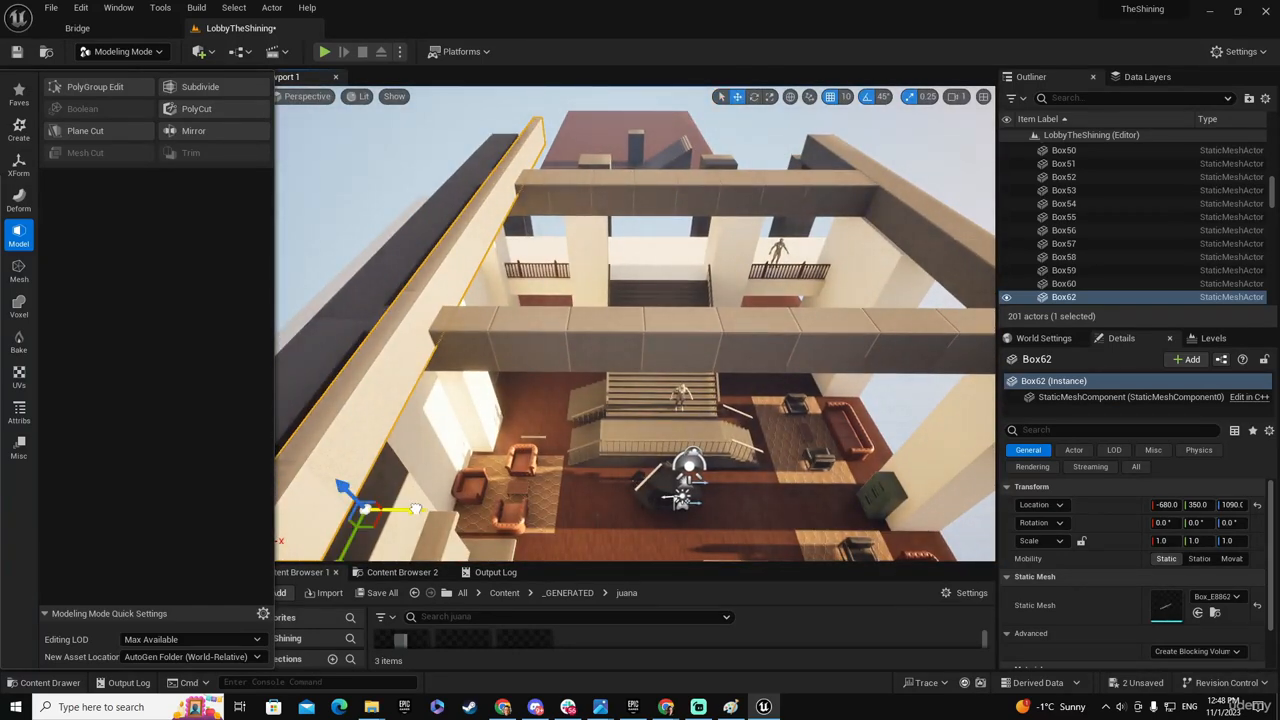
drag(415, 510, 660, 511)
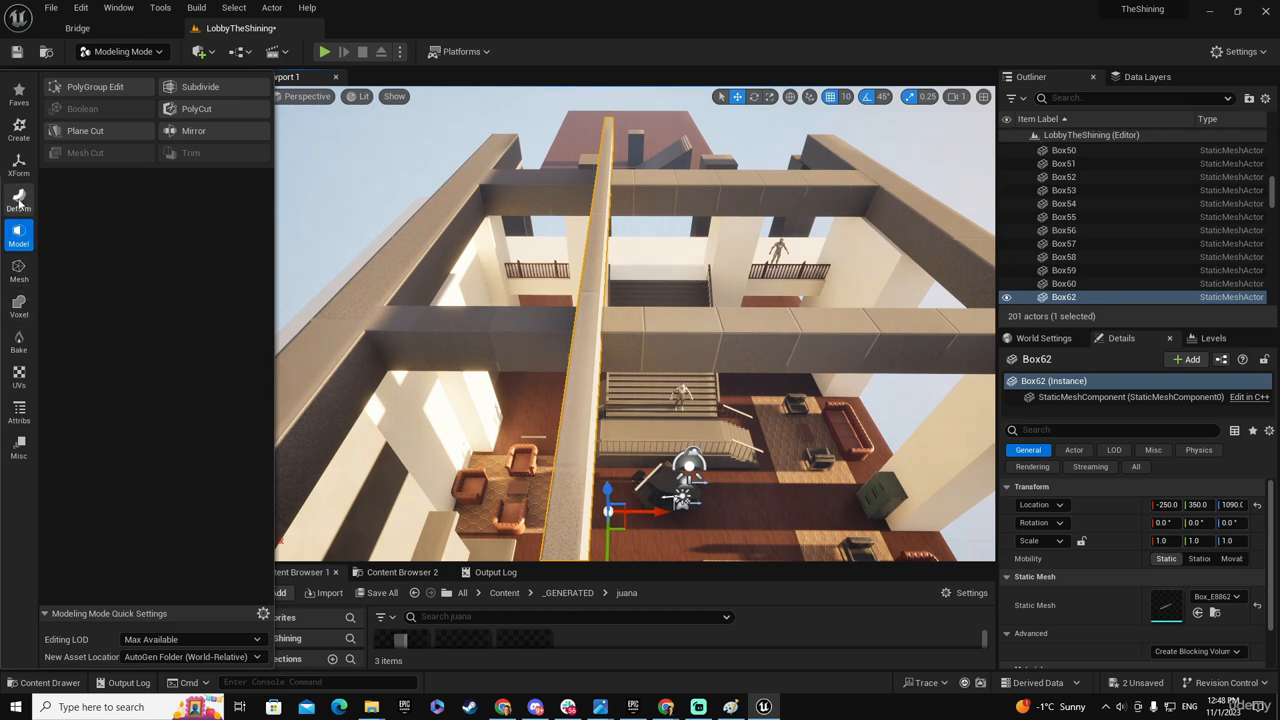
- Set the narrow beam's pivot to its box center and move the beam to X 45
click(19, 163)
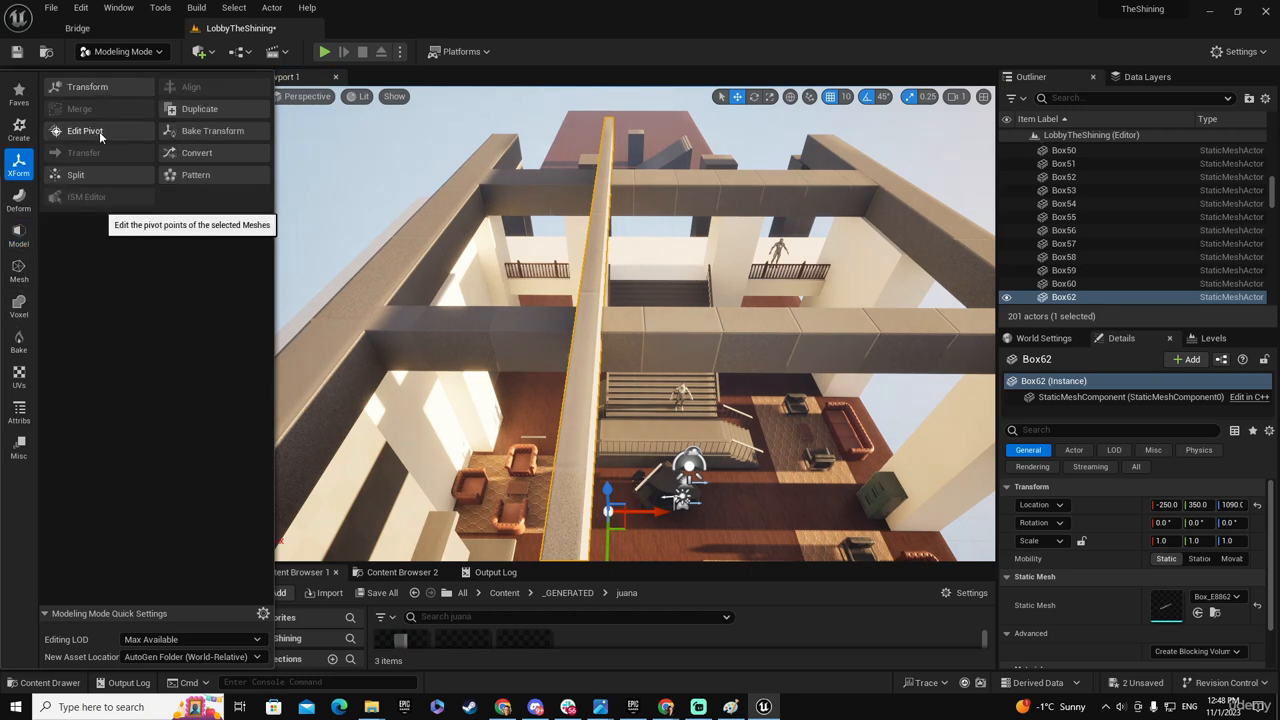
click(94, 137)
click(77, 226)
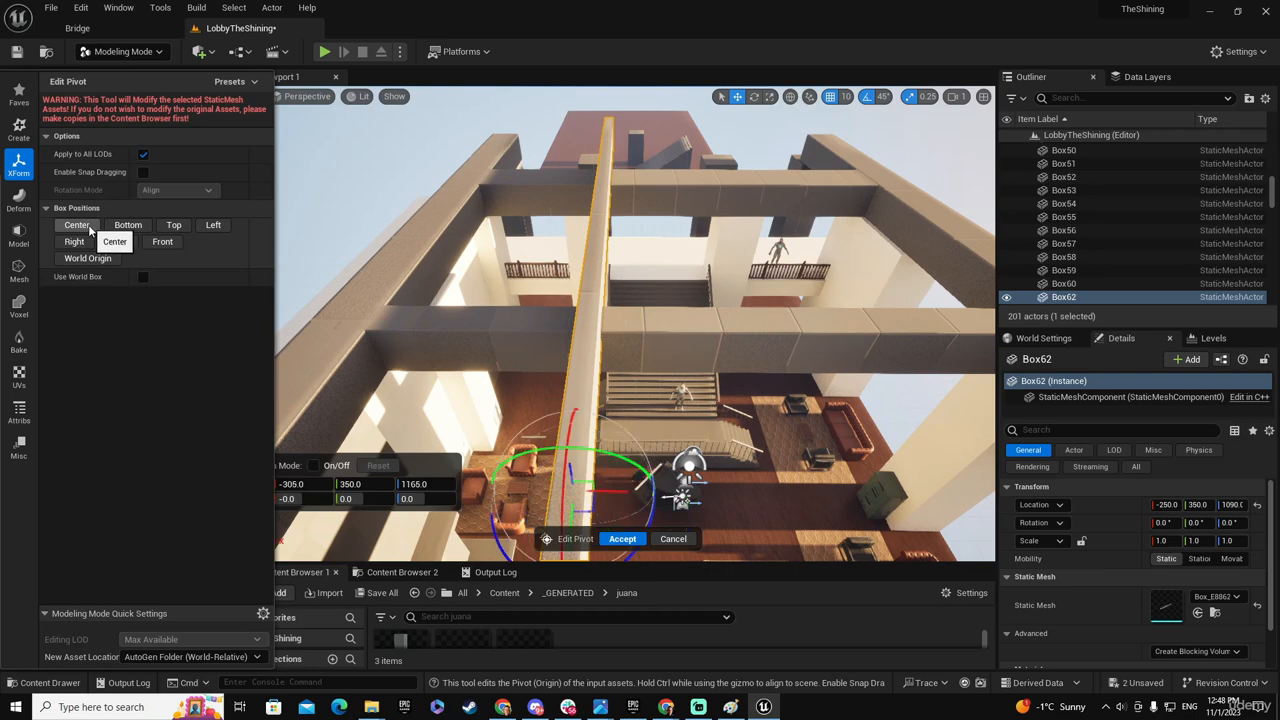
click(622, 539)
right_drag(622, 440, 640, 440)
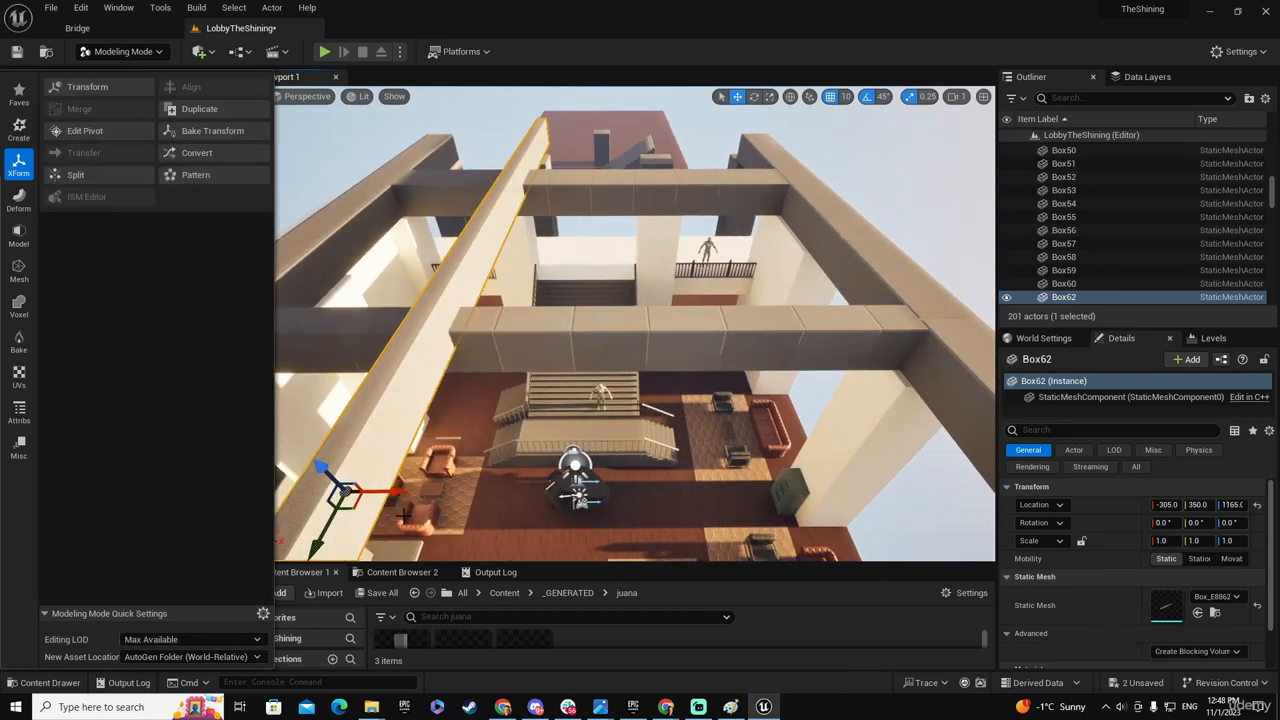
drag(384, 492, 598, 491)
right_drag(610, 420, 645, 336)
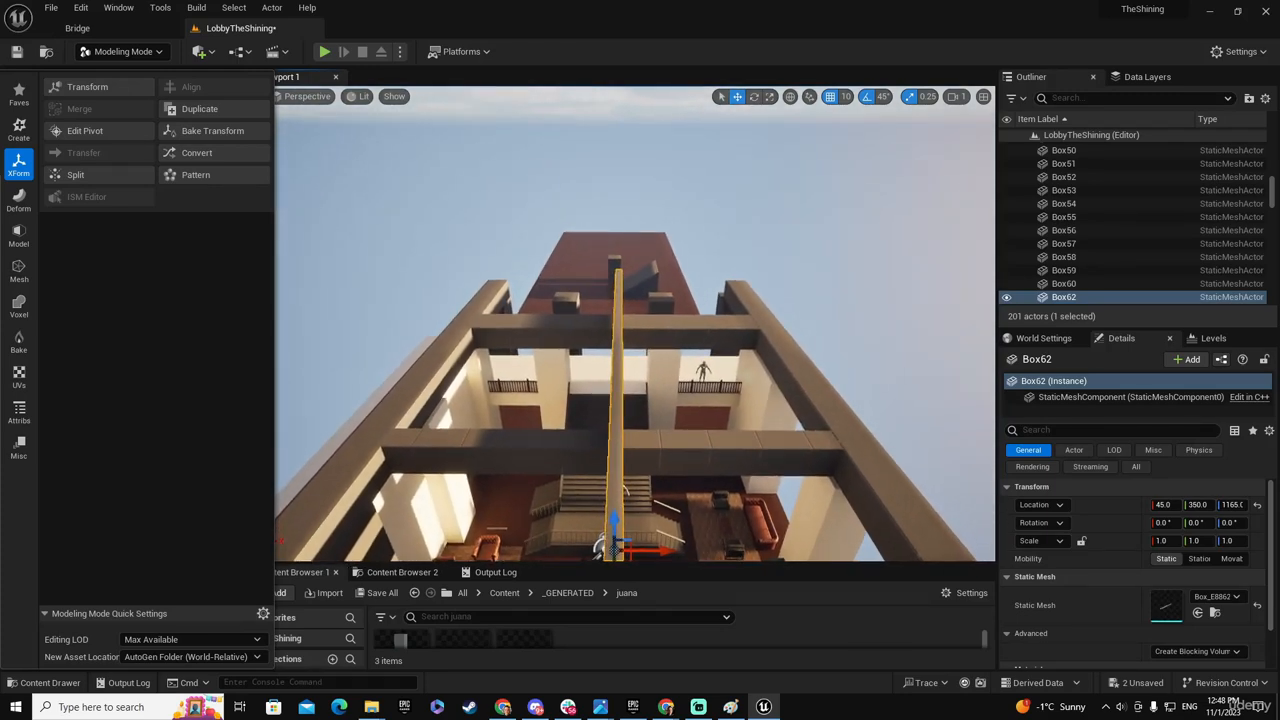
- Check the lobby reference photo and create a line pattern of the narrow beam along the X axis with count 8 and extent 1537.689833
drag(2, 150, 722, 92)
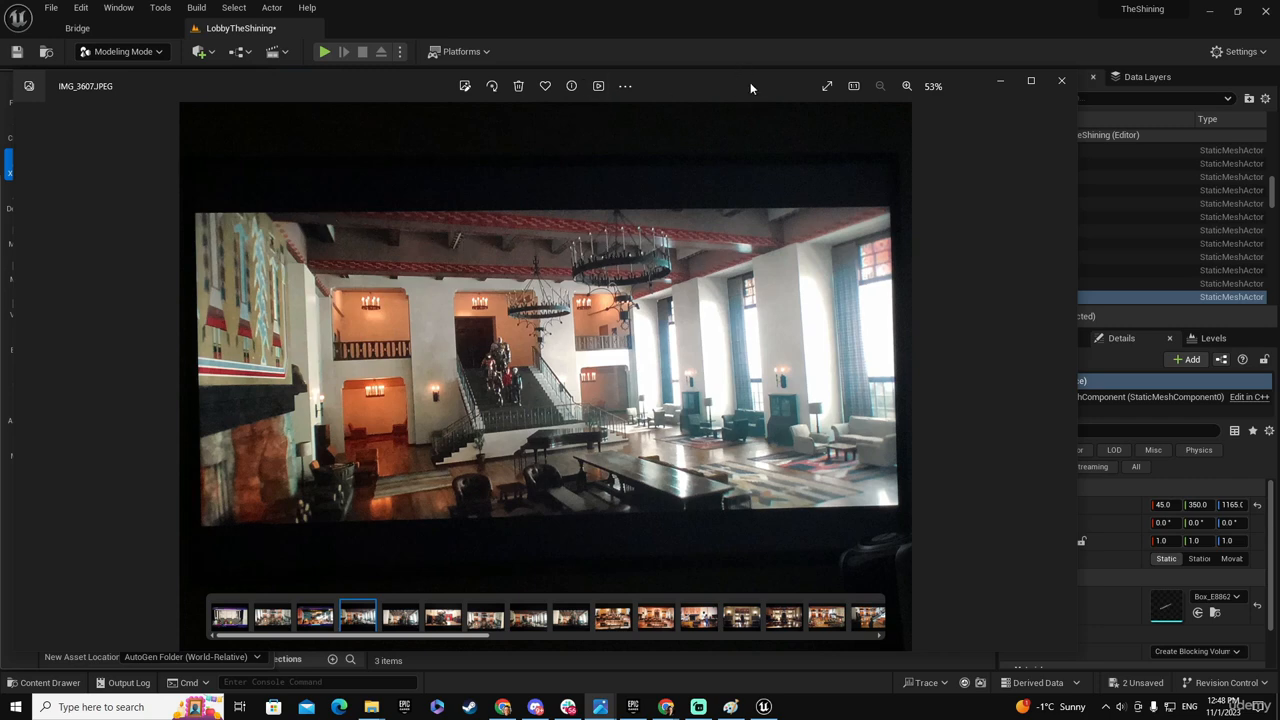
drag(750, 88, 2, 215)
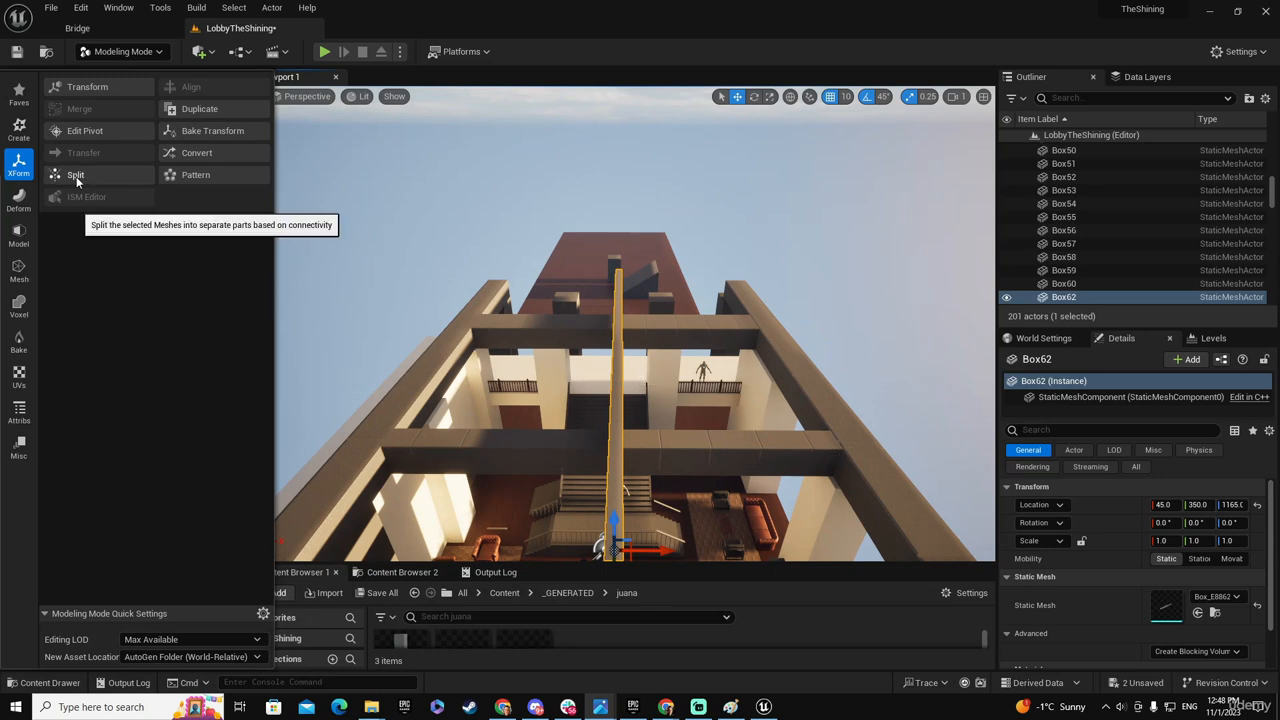
click(196, 175)
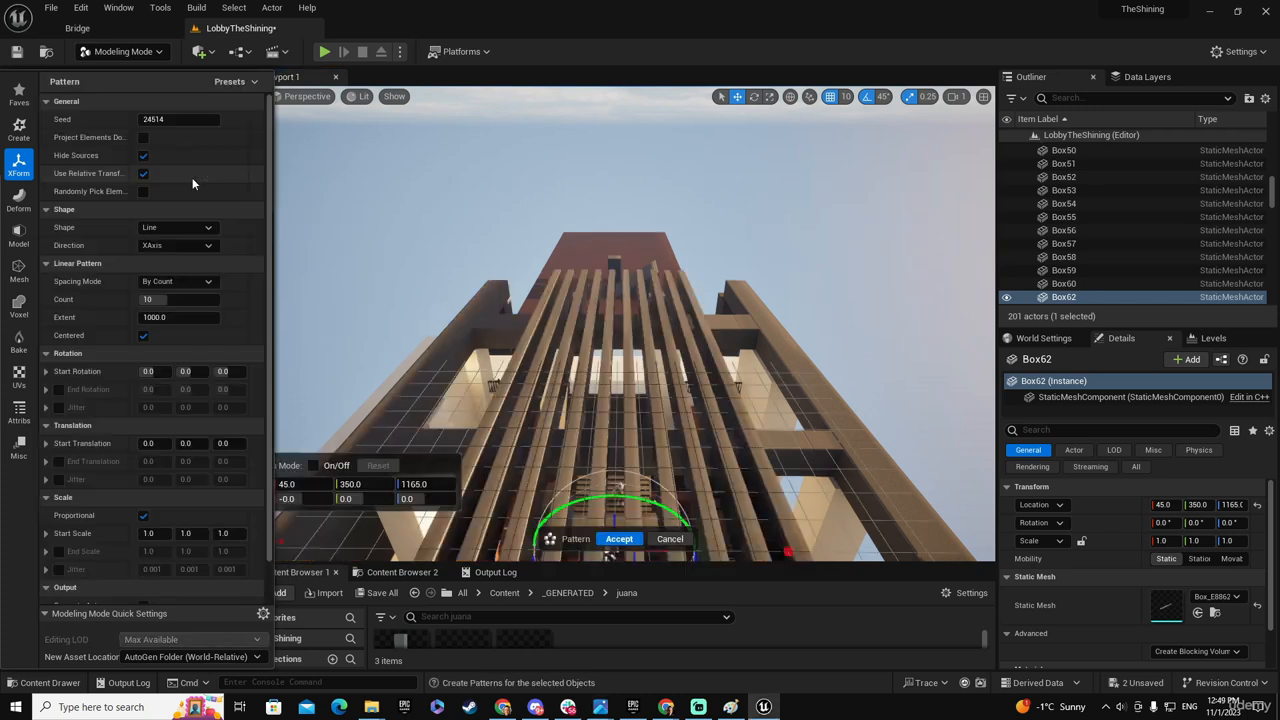
click(160, 316)
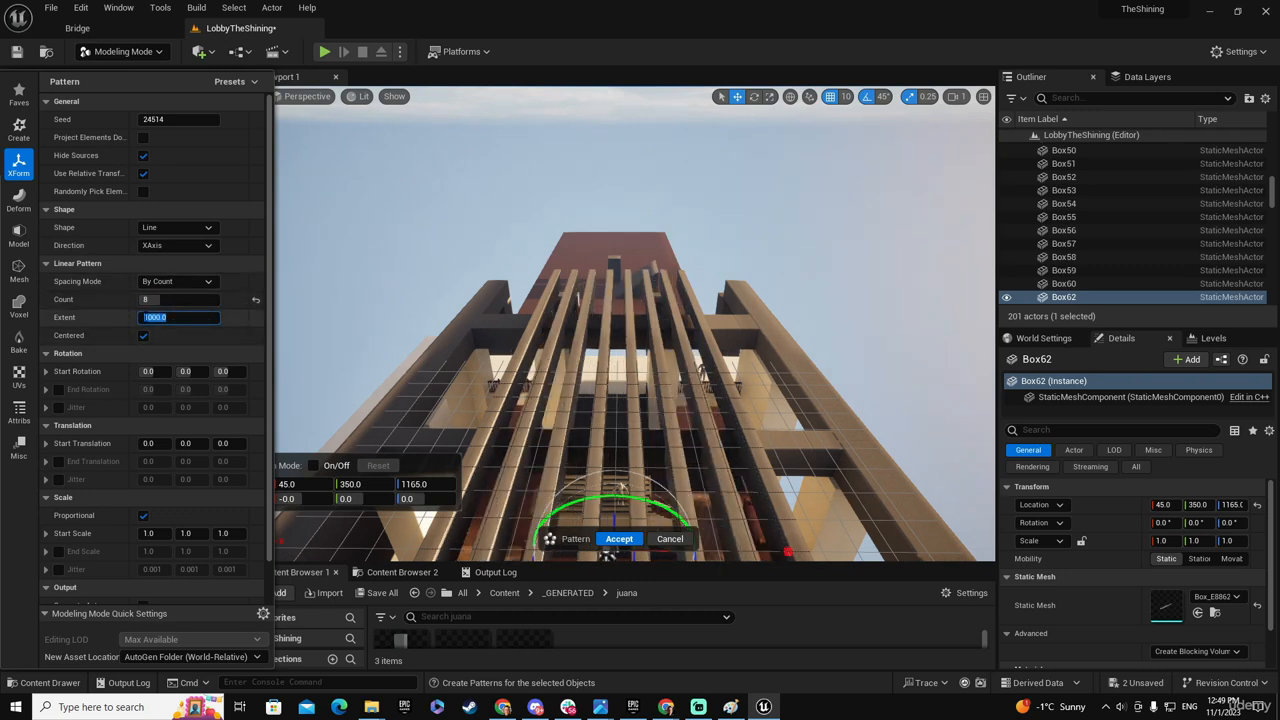
drag(136, 318, 236, 318)
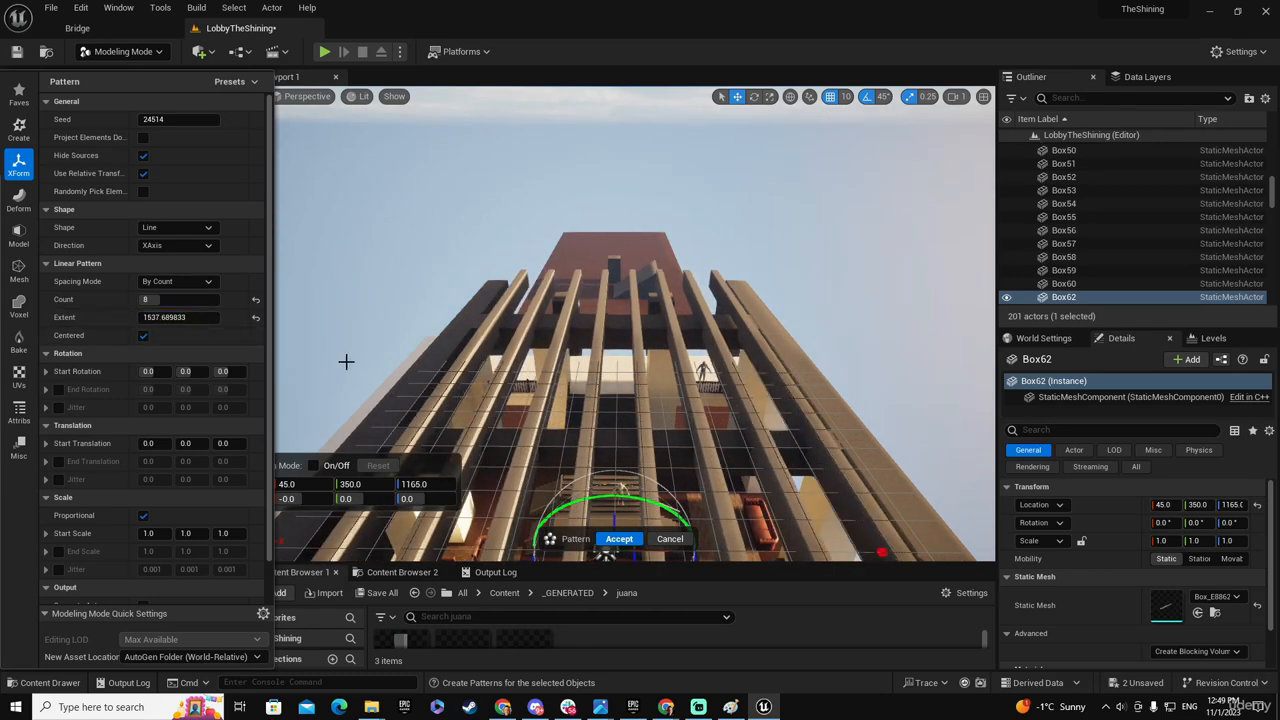
right_drag(641, 474, 633, 426)
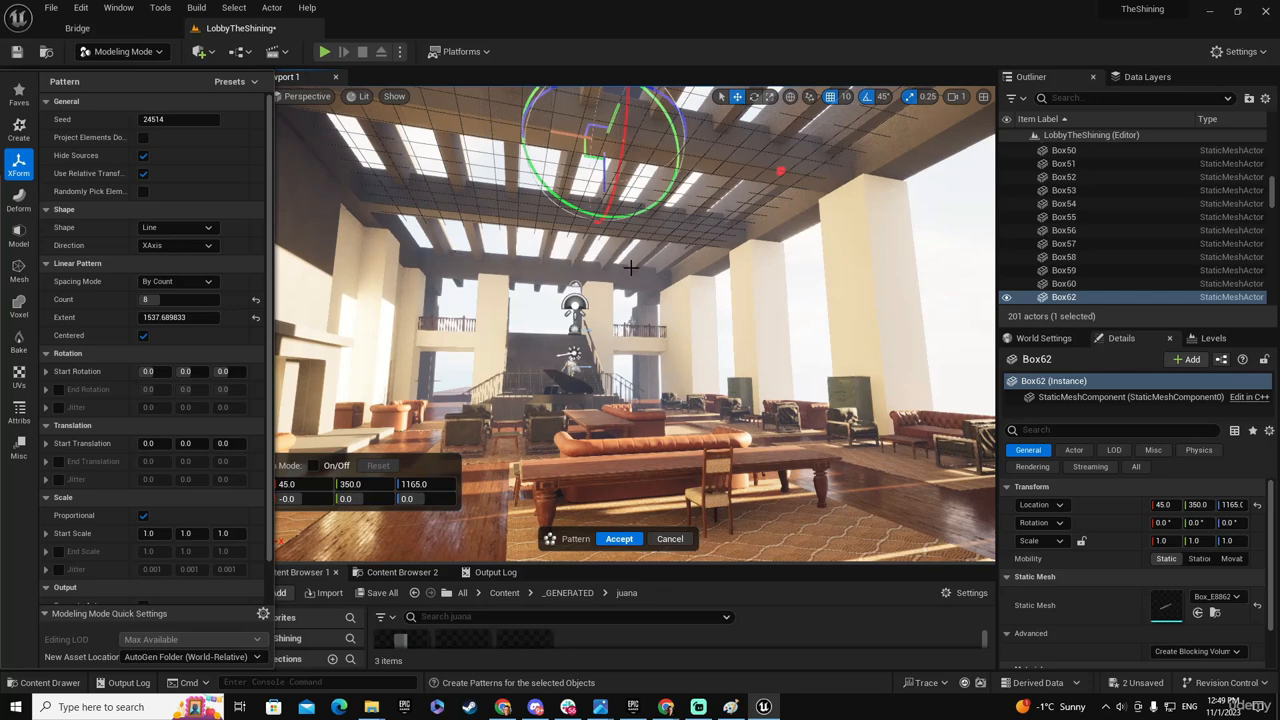
click(620, 539)
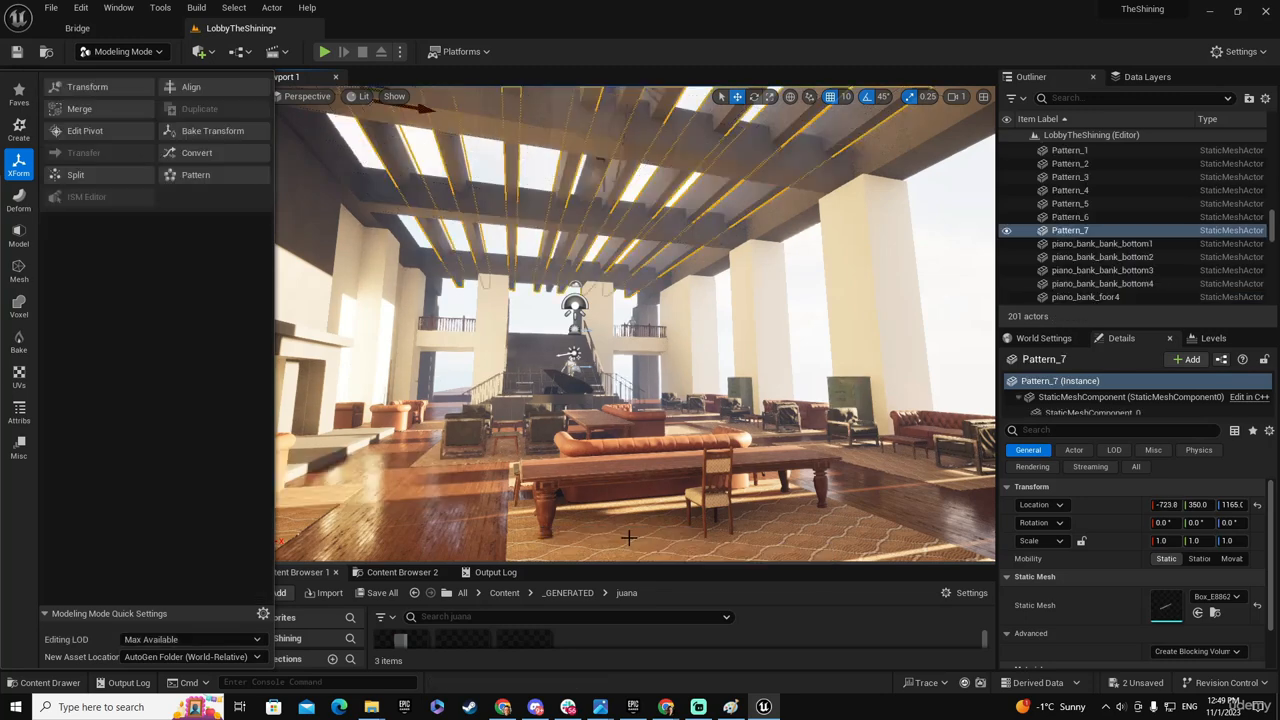
- Select the original narrow beam among the patterned ones and raise it above the ceiling grid to Z 1515
right_drag(635, 323, 635, 430)
right_drag(638, 365, 640, 365)
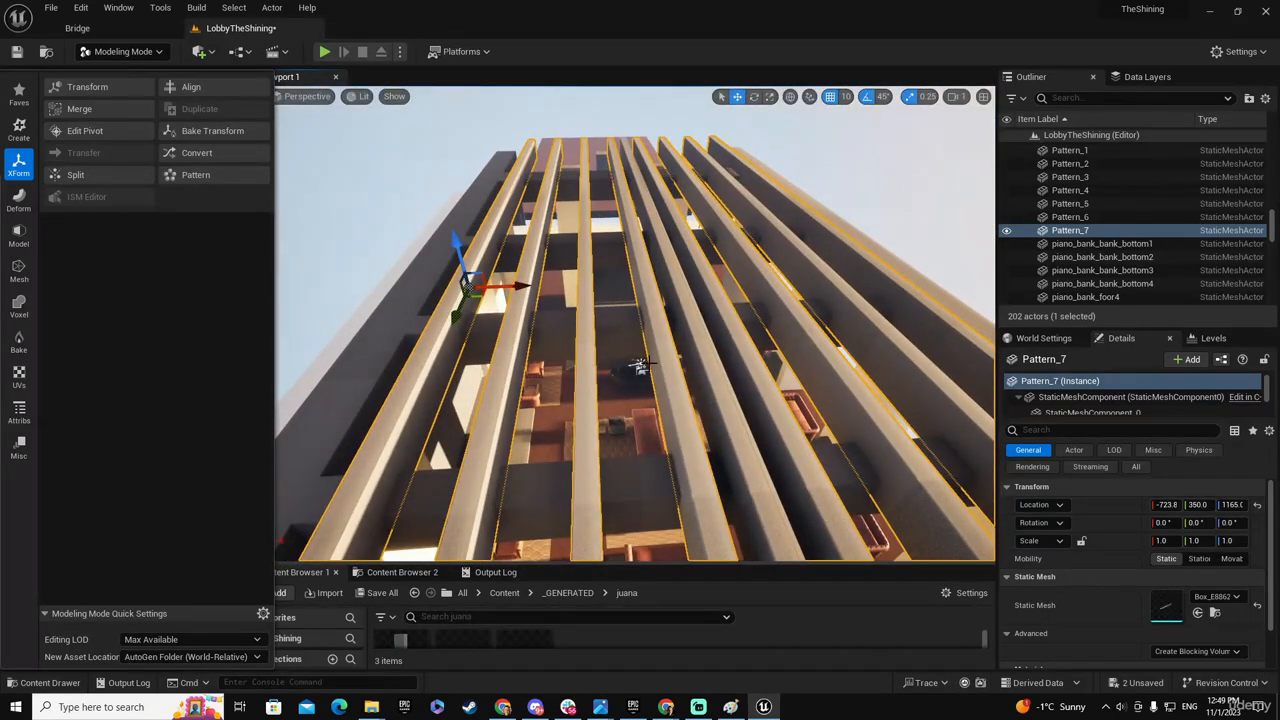
click(711, 366)
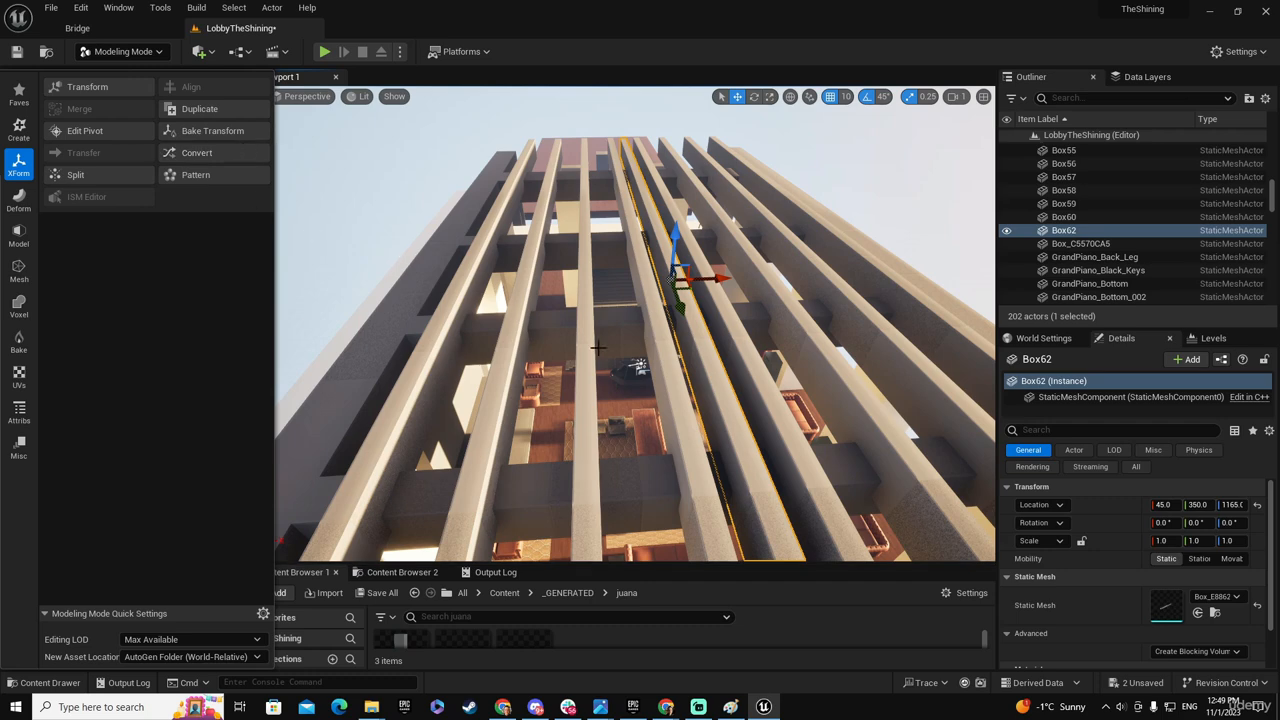
right_drag(696, 399, 593, 360)
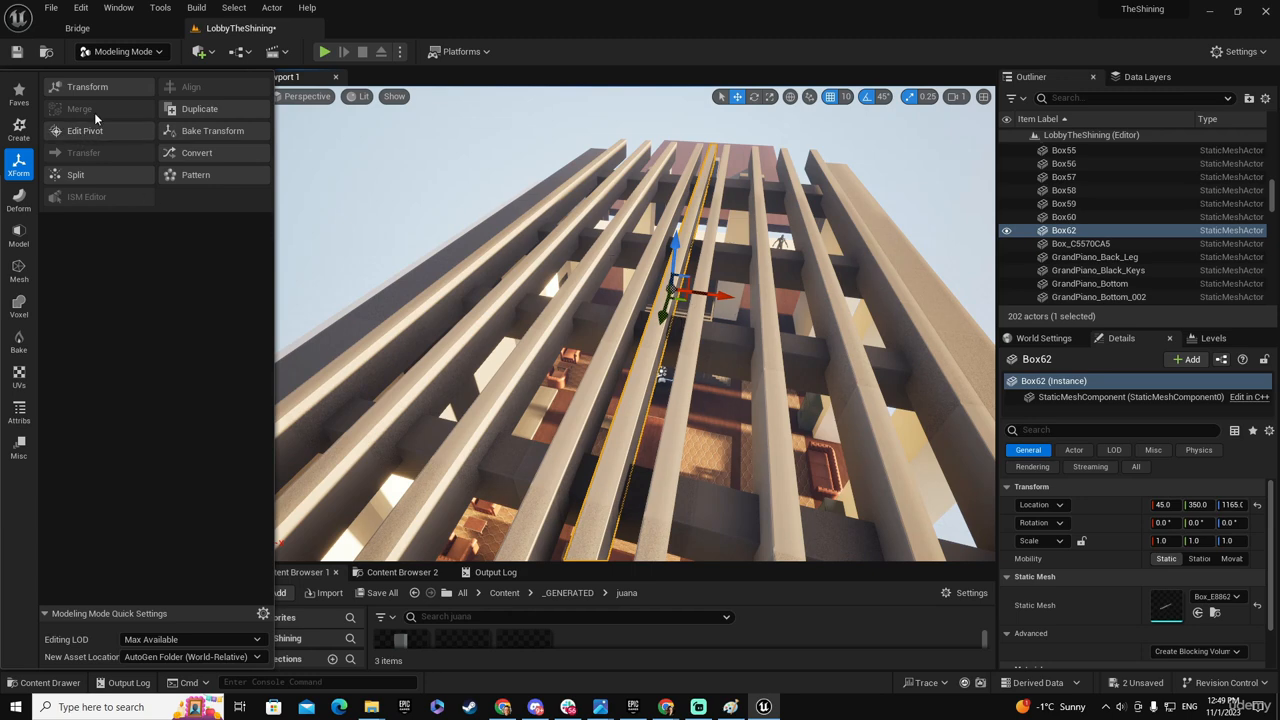
drag(677, 249, 687, 143)
right_drag(731, 247, 753, 173)
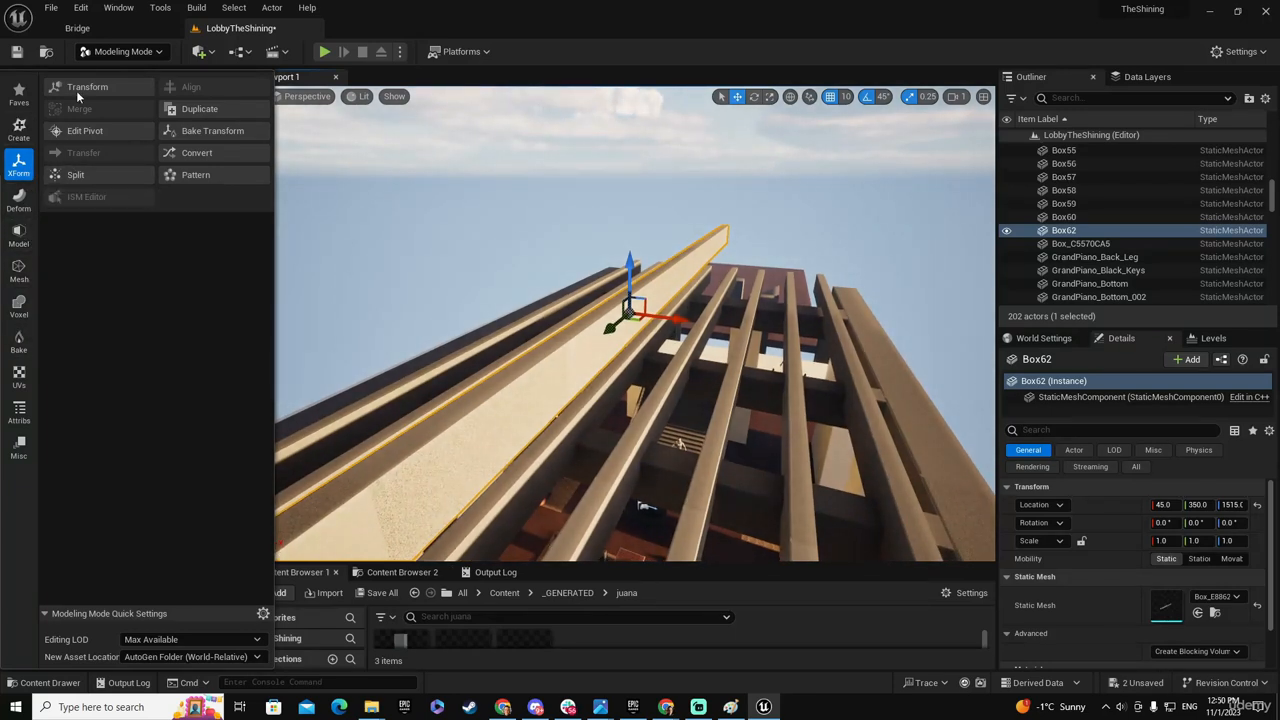
- Thin the mesh shared with the patterned beams by moving the raised beam's side face to X 50, and accept the PolyGroup edit
click(20, 234)
click(86, 86)
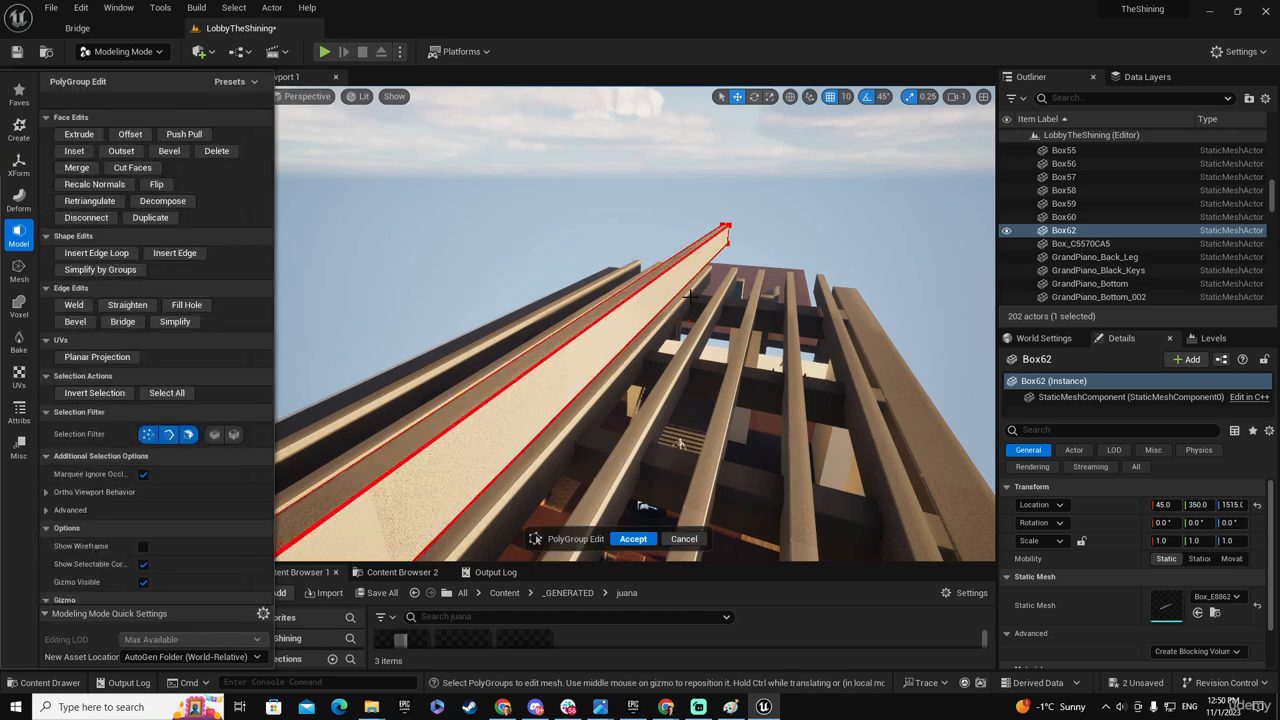
click(650, 310)
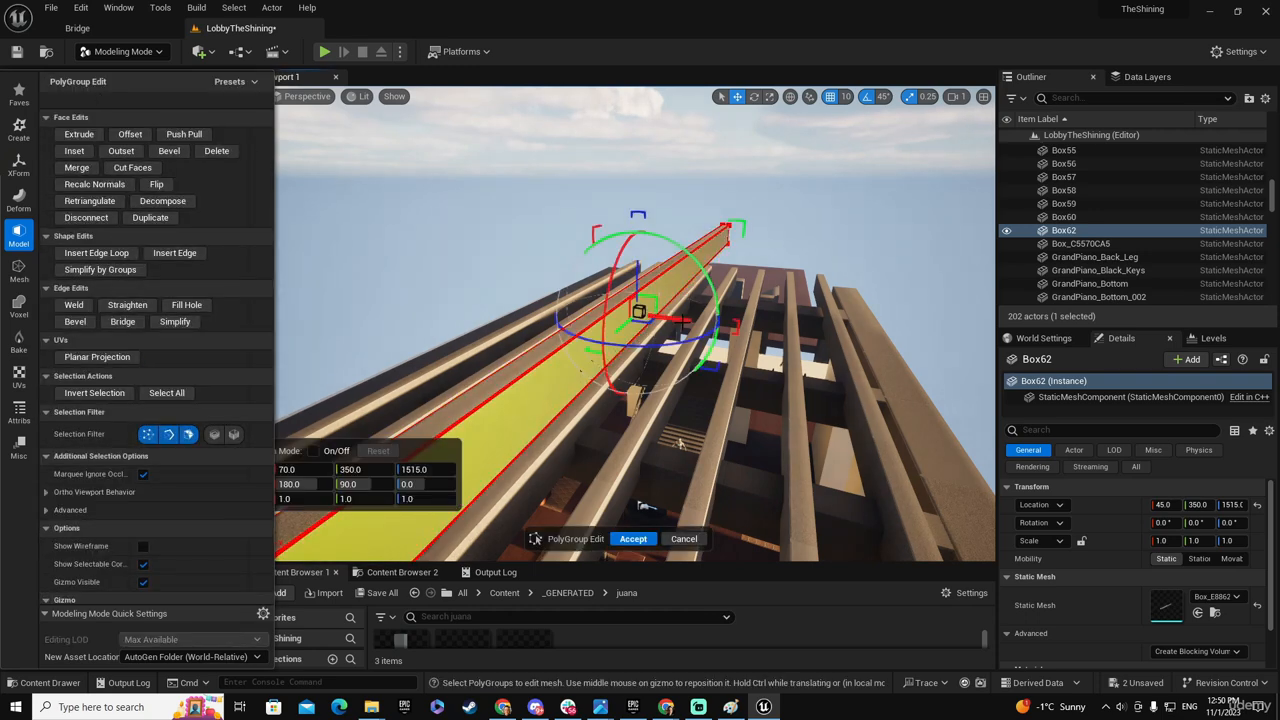
drag(581, 370, 556, 413)
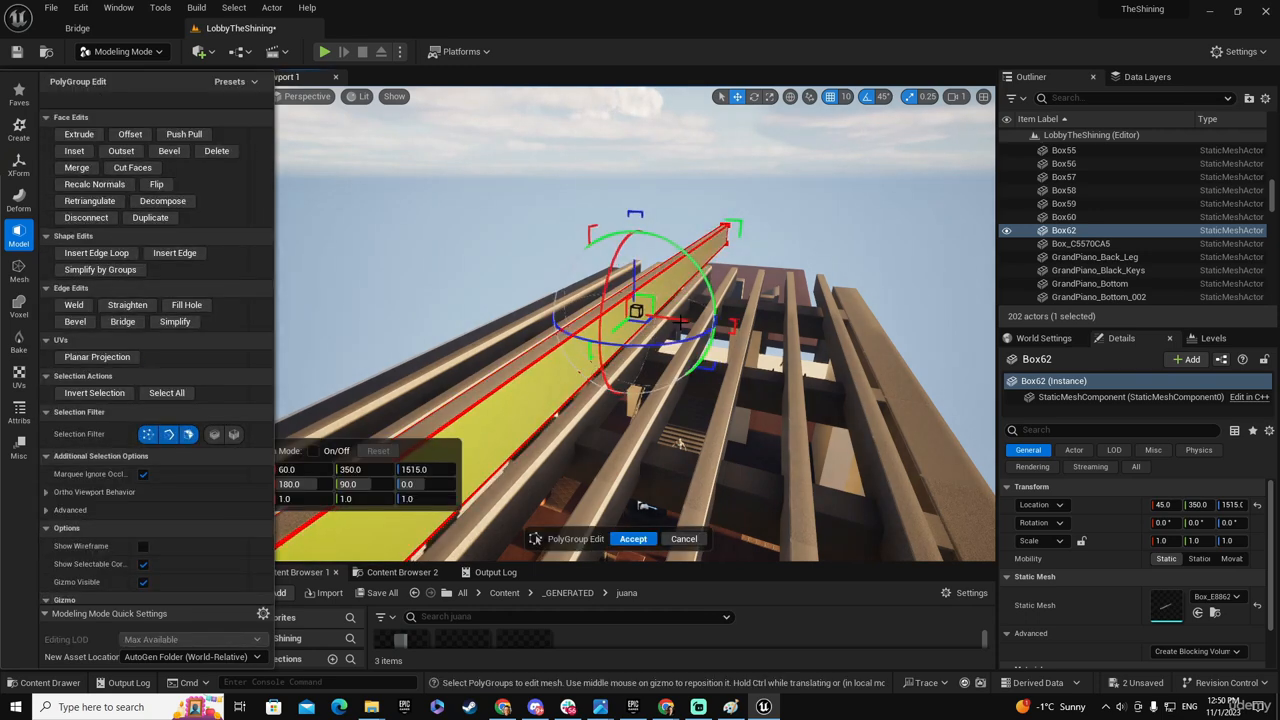
drag(679, 327, 674, 332)
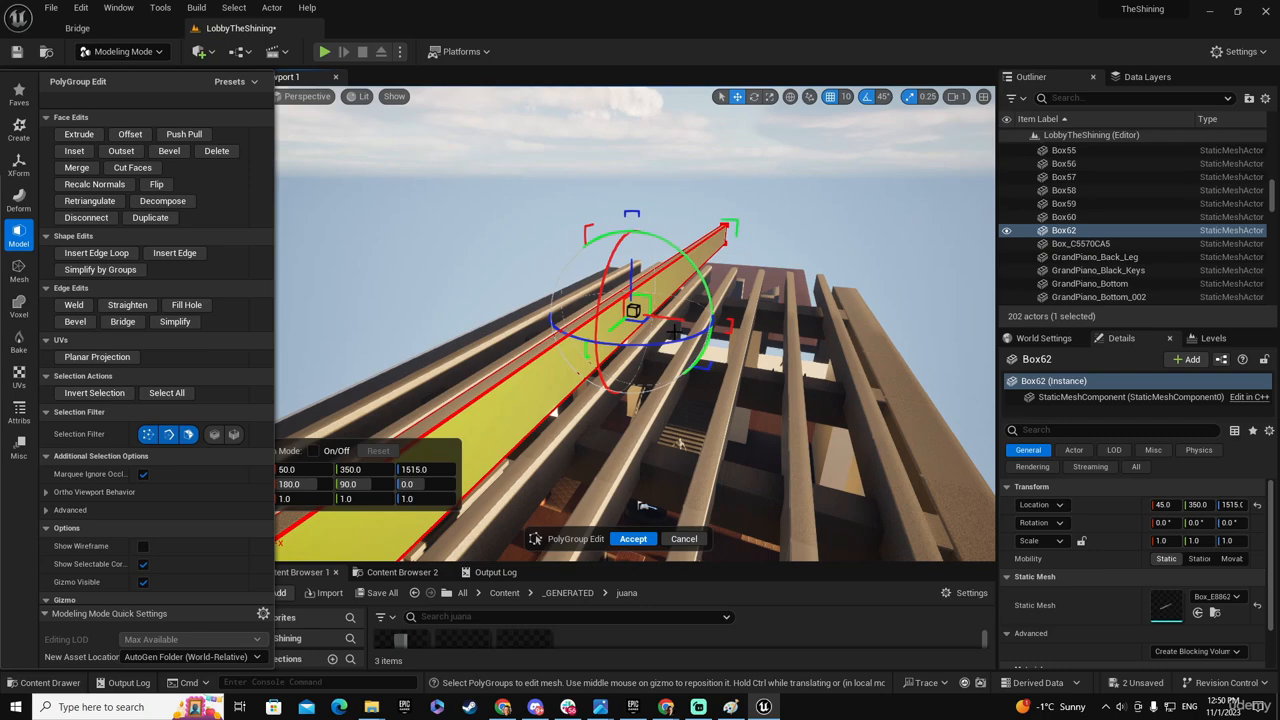
click(633, 539)
- Check the thinned ceiling beams from inside the lobby and delete the raised source beam
right_drag(725, 451, 716, 328)
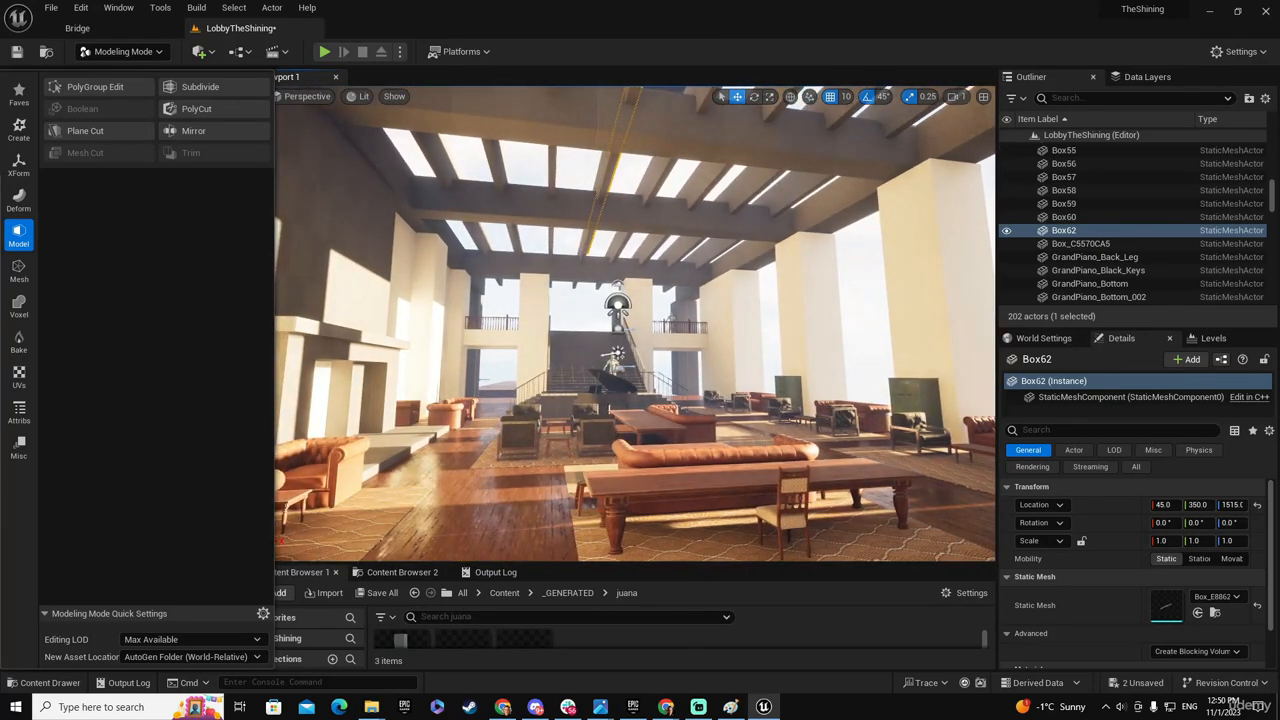
key(f)
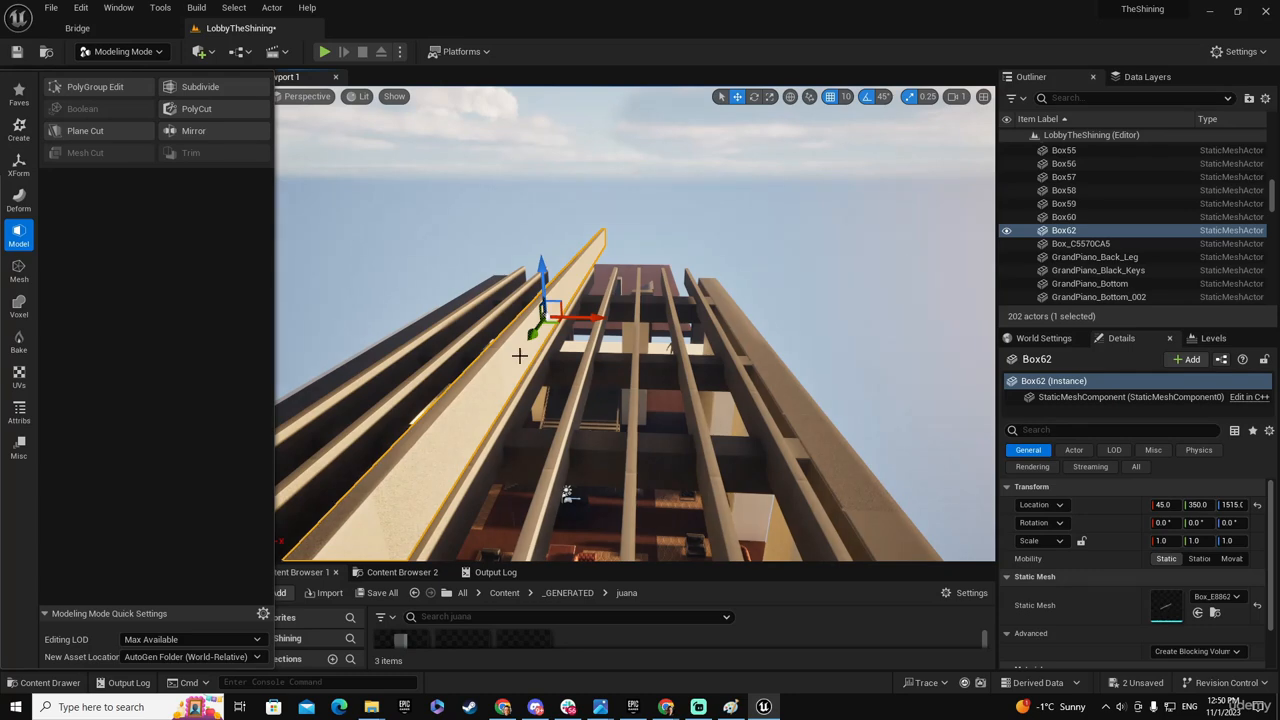
key(Delete)
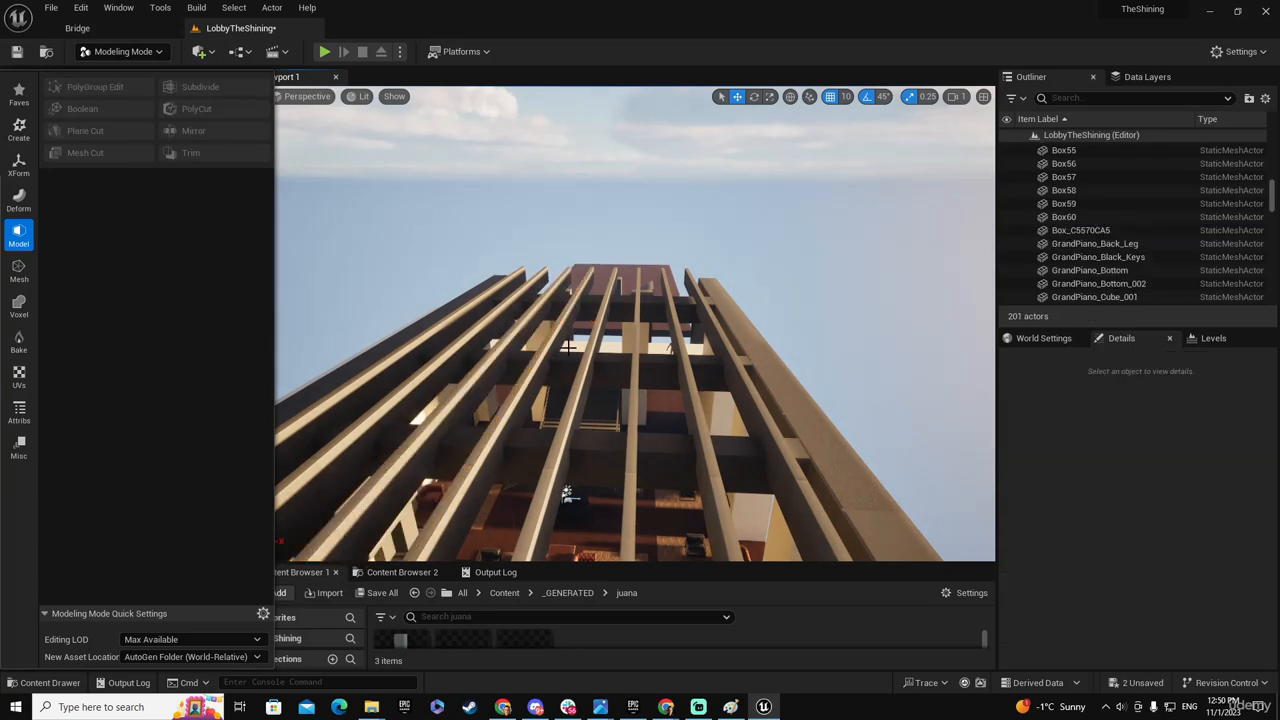
right_drag(566, 347, 566, 347)
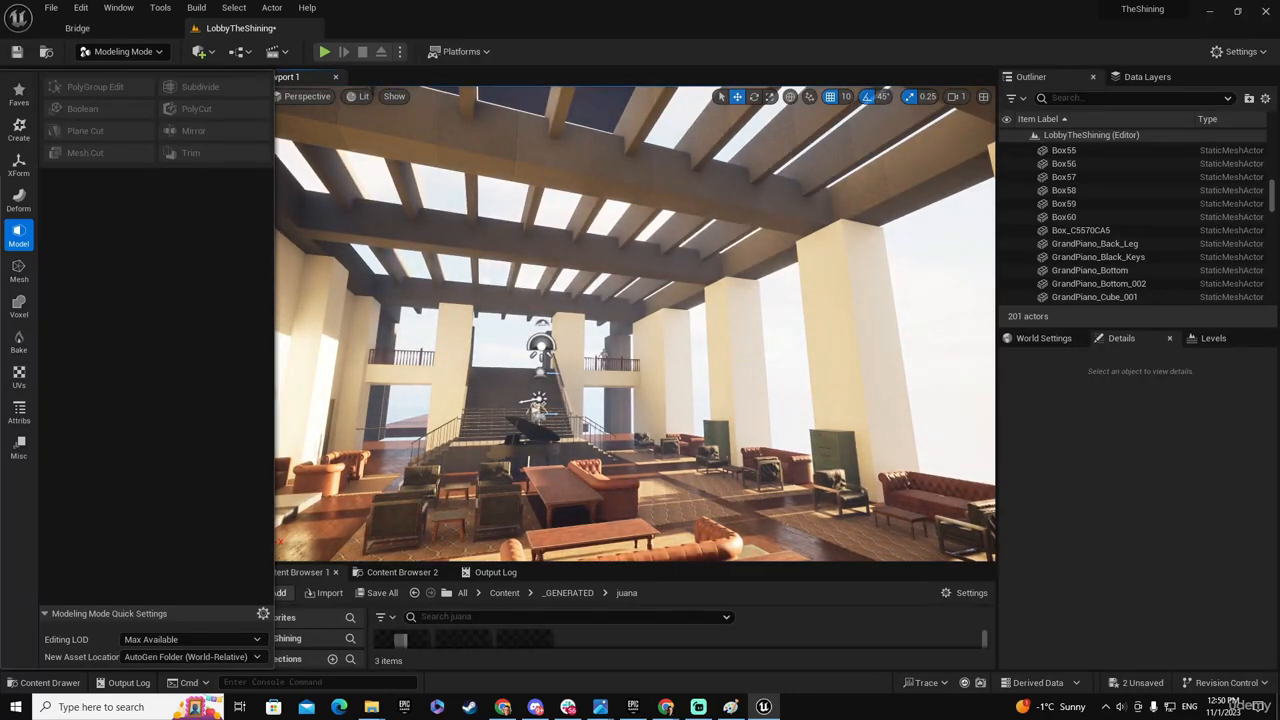
- Compare the lobby's ceiling beams with the reference photo and save all unsaved changes
drag(0, 82, 752, 80)
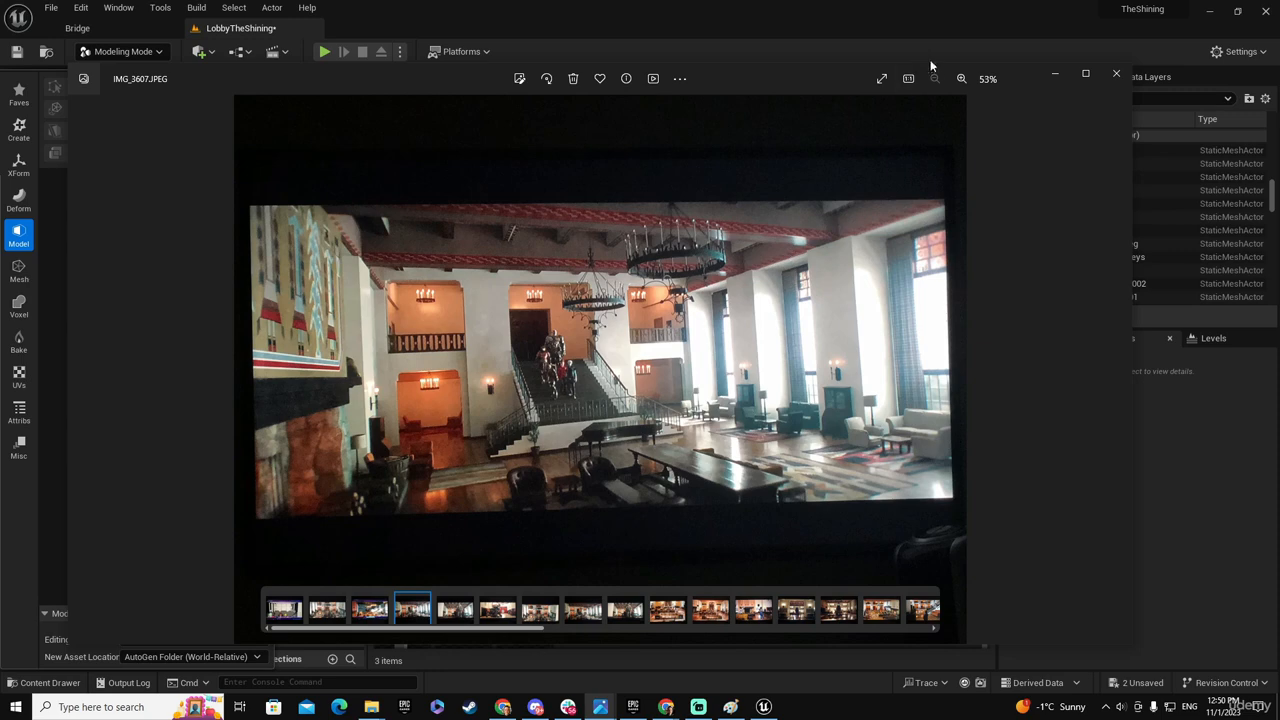
drag(828, 90, 861, 364)
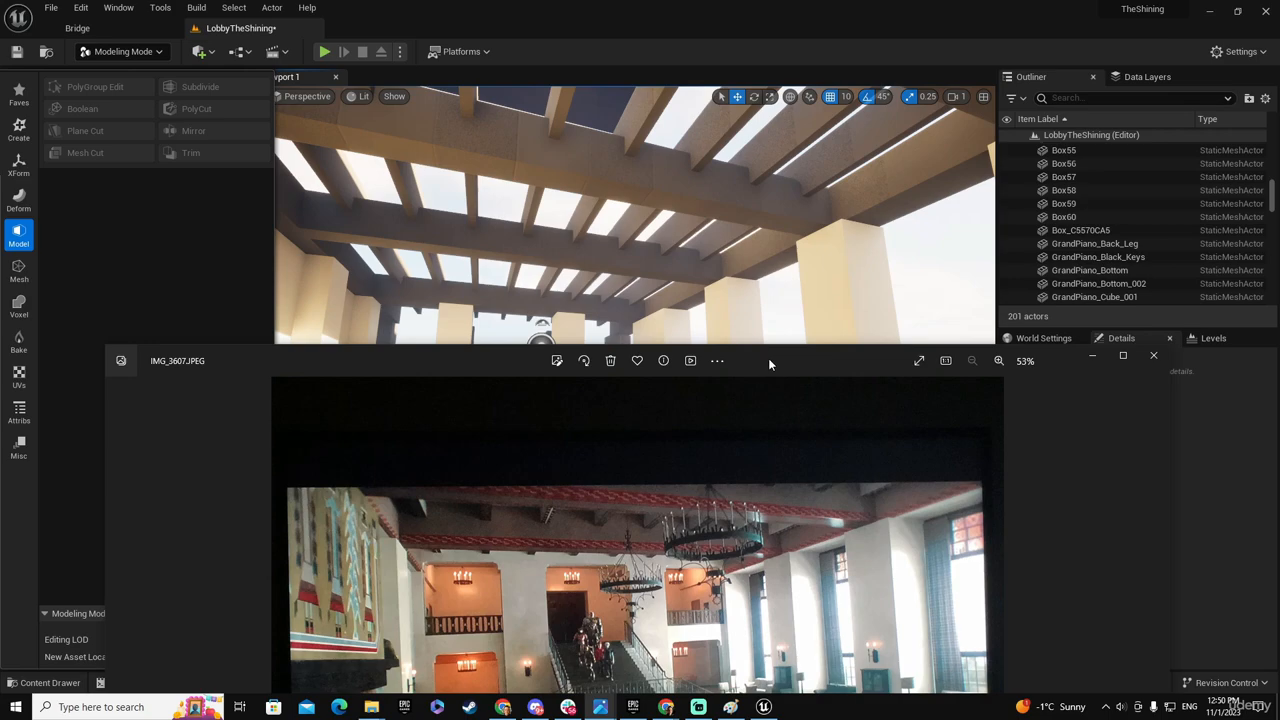
drag(770, 364, 0, 76)
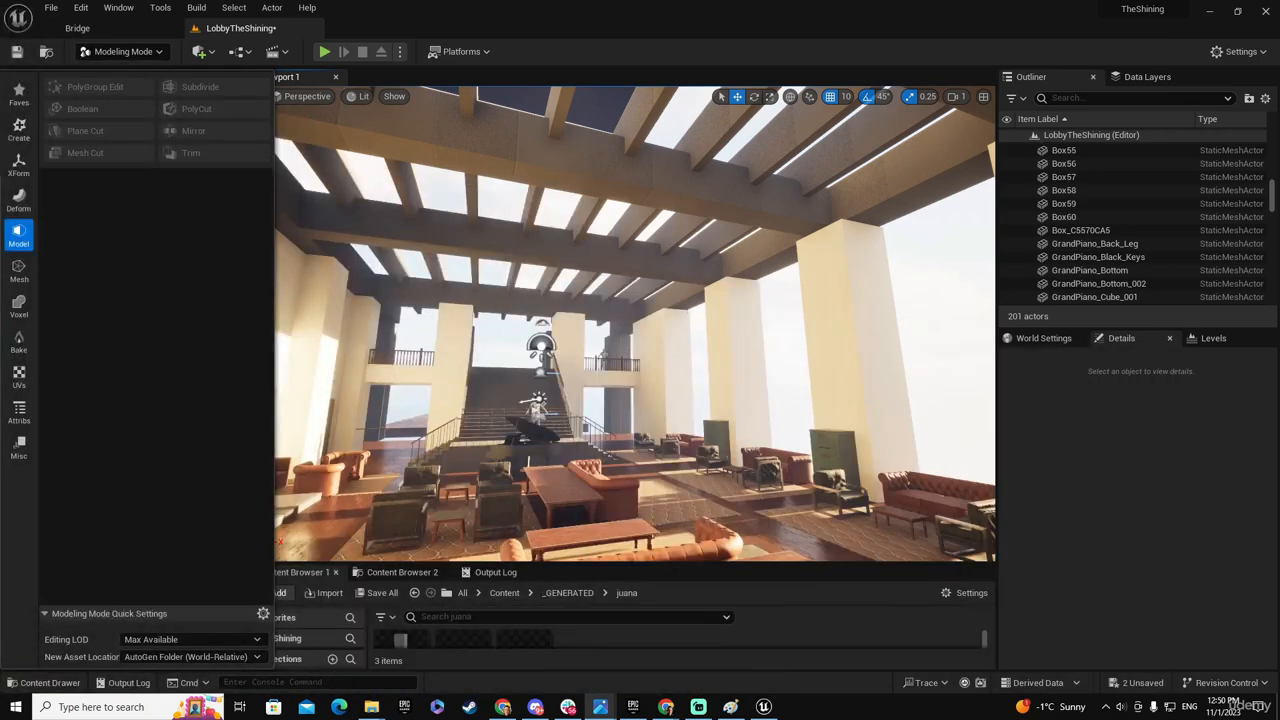
key(s)
right_drag(635, 323, 540, 416)
key(w)
key(s)
click(377, 597)
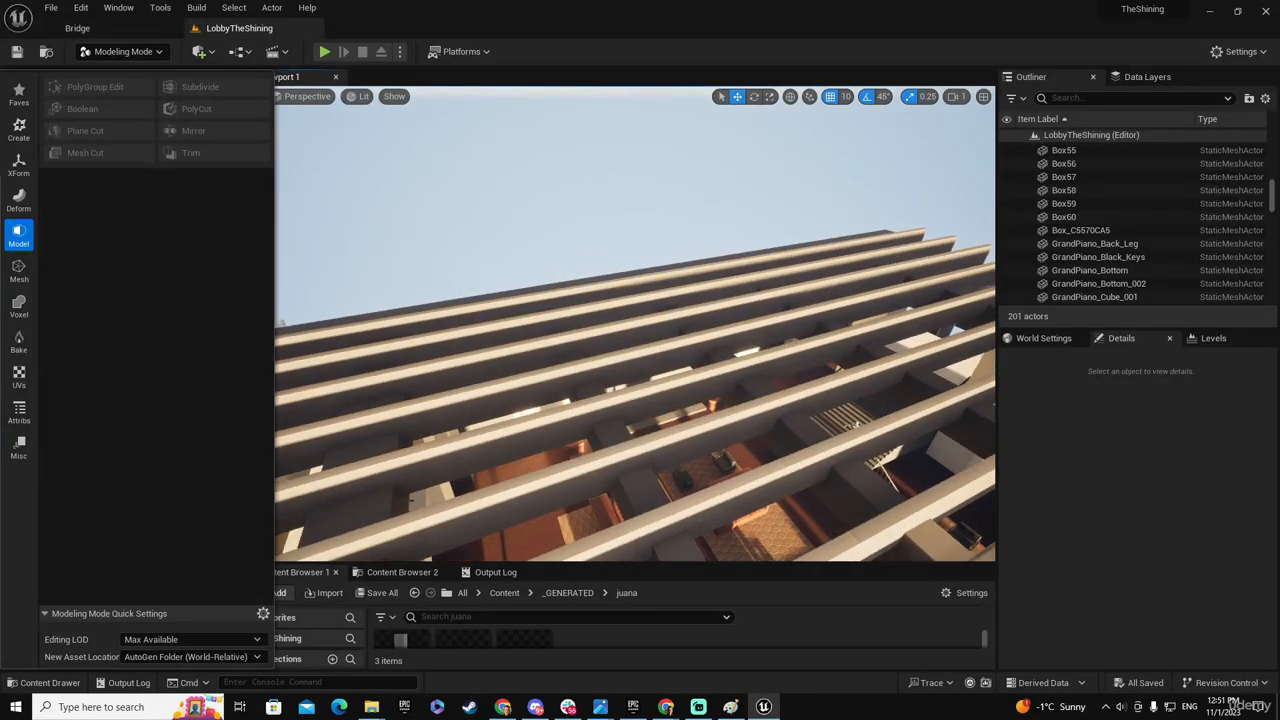
- Find the mesh asset used by a patterned narrow ceiling beam and place an instance beside the roof at X 1100, Y 290, Z 1300
right_drag(743, 411, 735, 412)
click(743, 411)
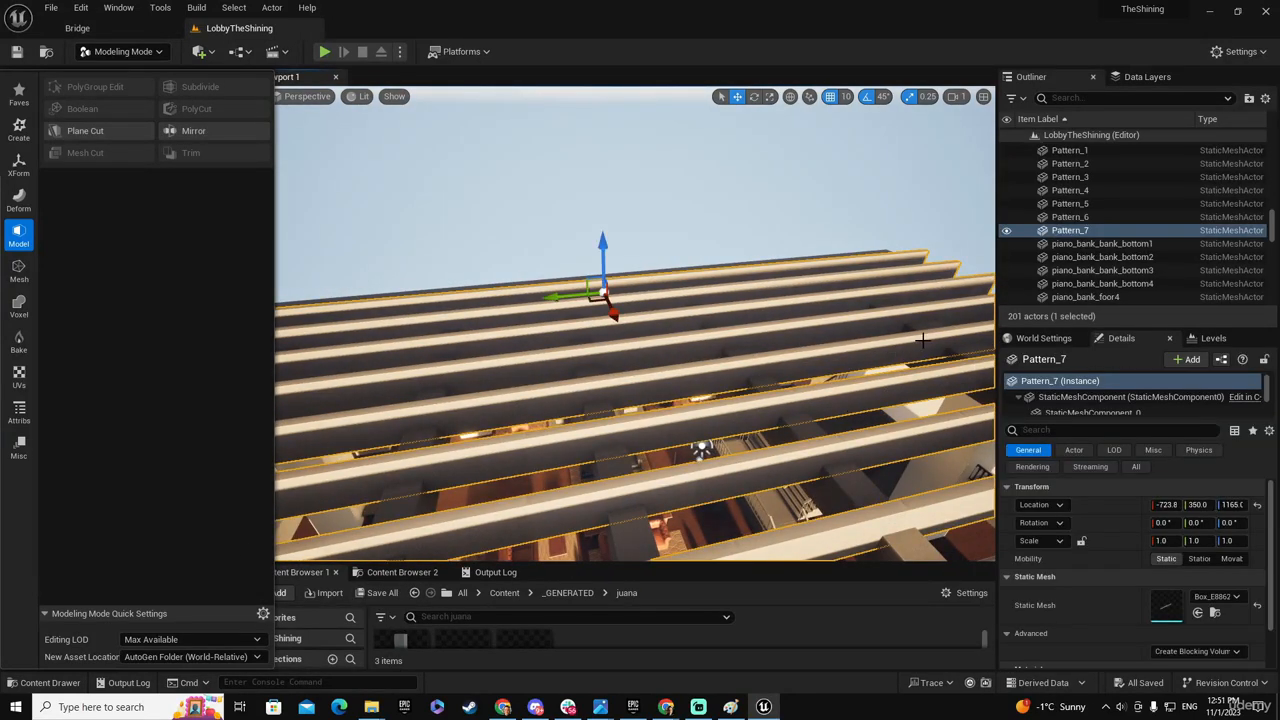
click(1215, 613)
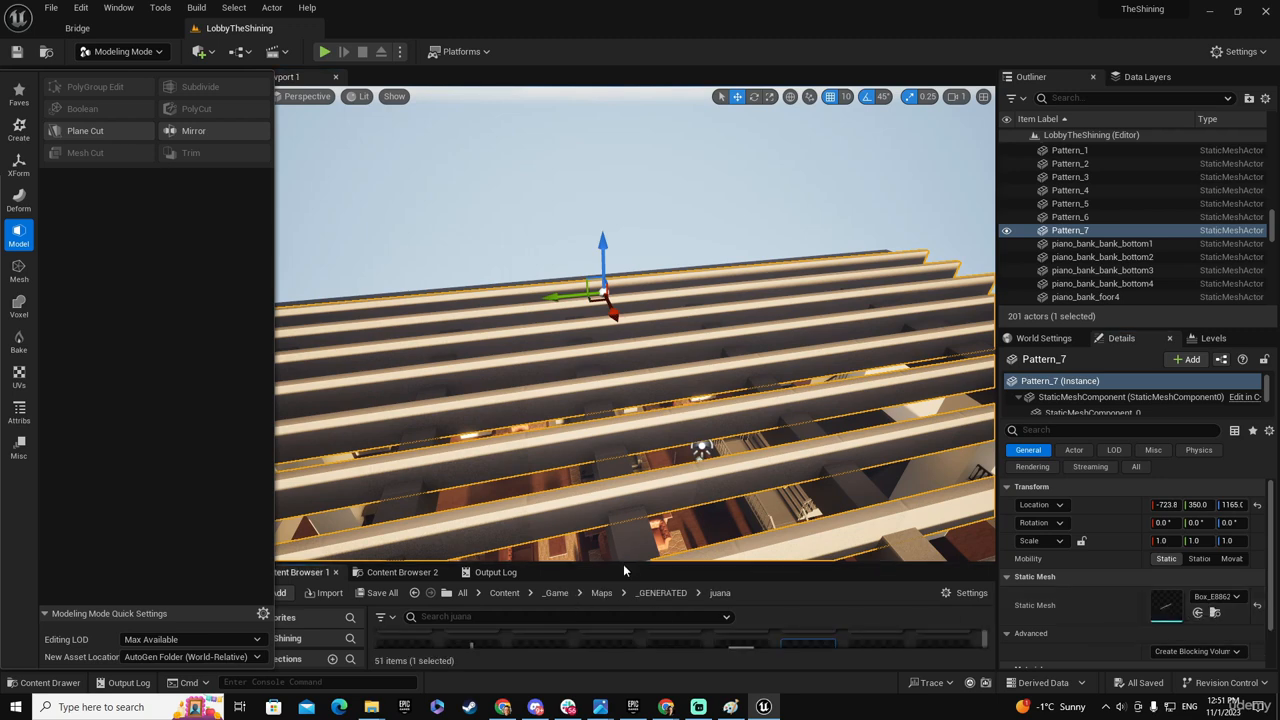
drag(624, 563, 660, 411)
mouse_move(660, 345)
right_down()
mouse_move(715, 345)
mouse_move(800, 400)
mouse_move(665, 325)
mouse_move(590, 330)
mouse_move(575, 375)
mouse_move(598, 372)
mouse_move(588, 392)
mouse_move(656, 355)
right_up()
drag(808, 525, 676, 368)
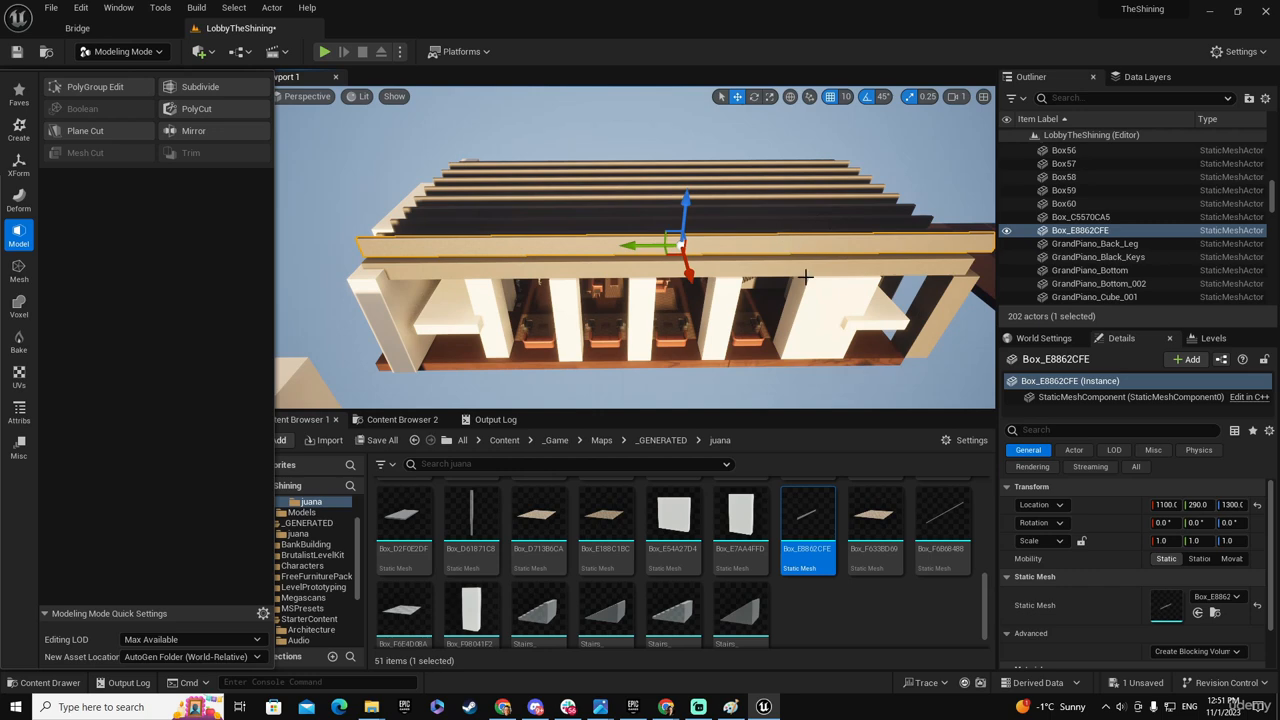
- Move the newly placed beam along its length to Y 350 to line it up with the patterned beams
right_drag(806, 277, 718, 302)
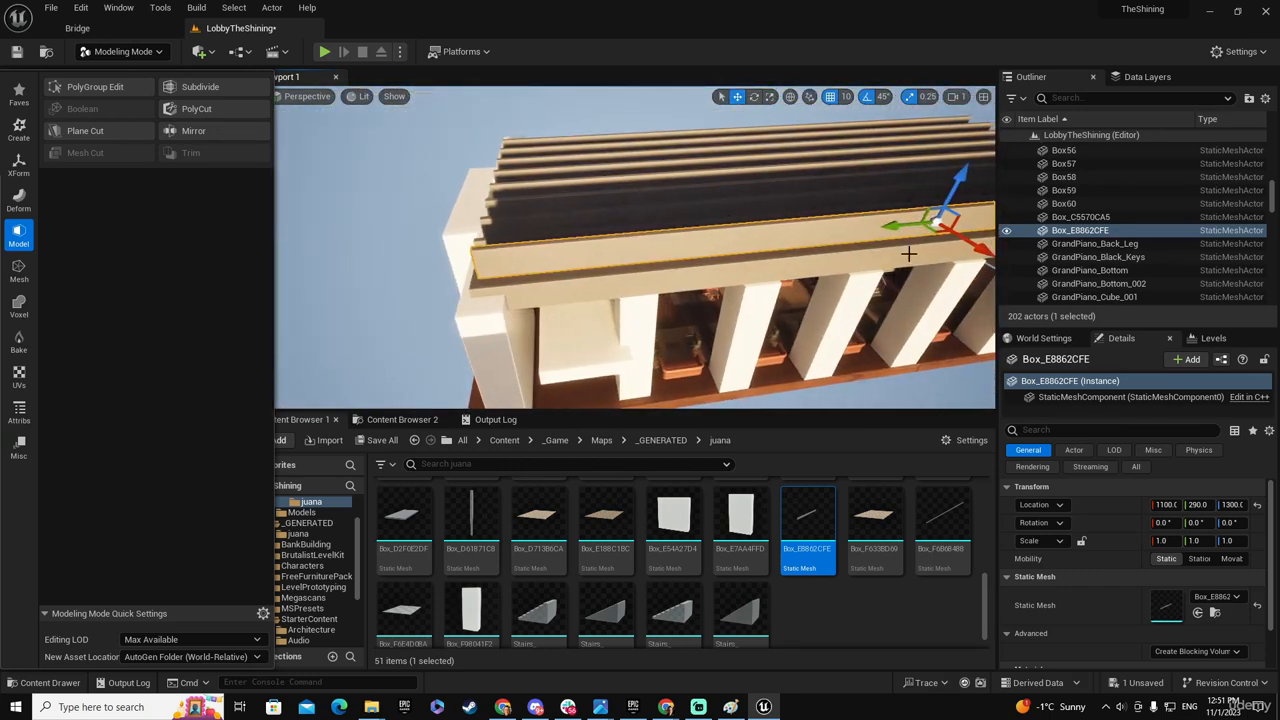
drag(888, 230, 875, 232)
mouse_move(875, 232)
right_down()
mouse_move(845, 232)
mouse_move(886, 231)
right_up()
drag(926, 217, 918, 218)
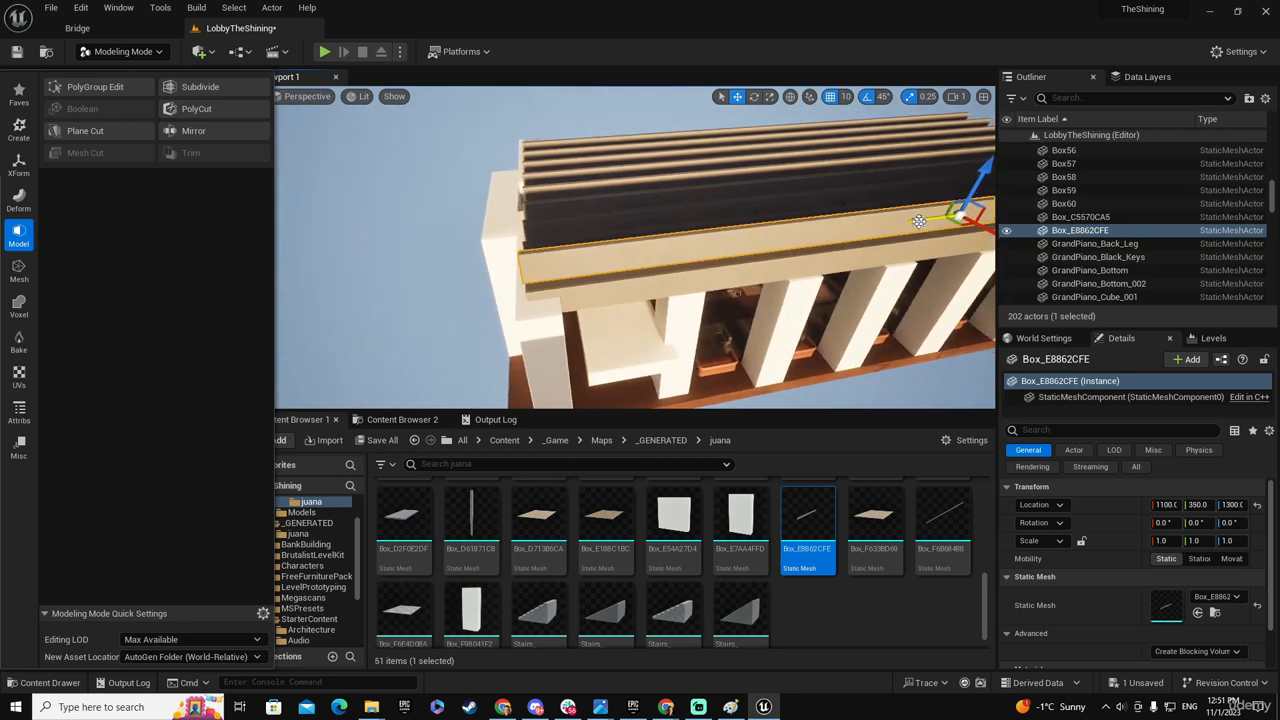
right_drag(918, 218, 876, 218)
- Shorten the shared beam mesh by moving its end faces to Y -1300 and Y 1820, and accept the PolyGroup edit
mouse_move(522, 180)
right_down()
mouse_move(502, 165)
mouse_move(512, 172)
right_up()
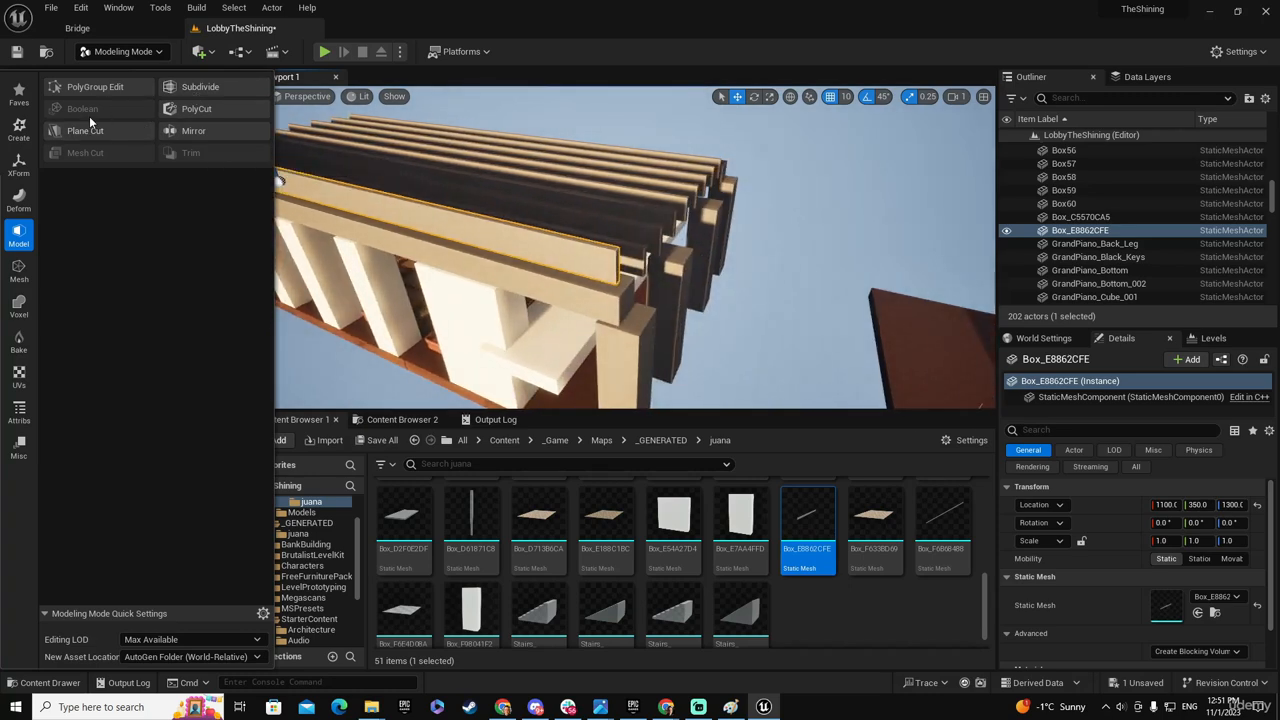
click(92, 87)
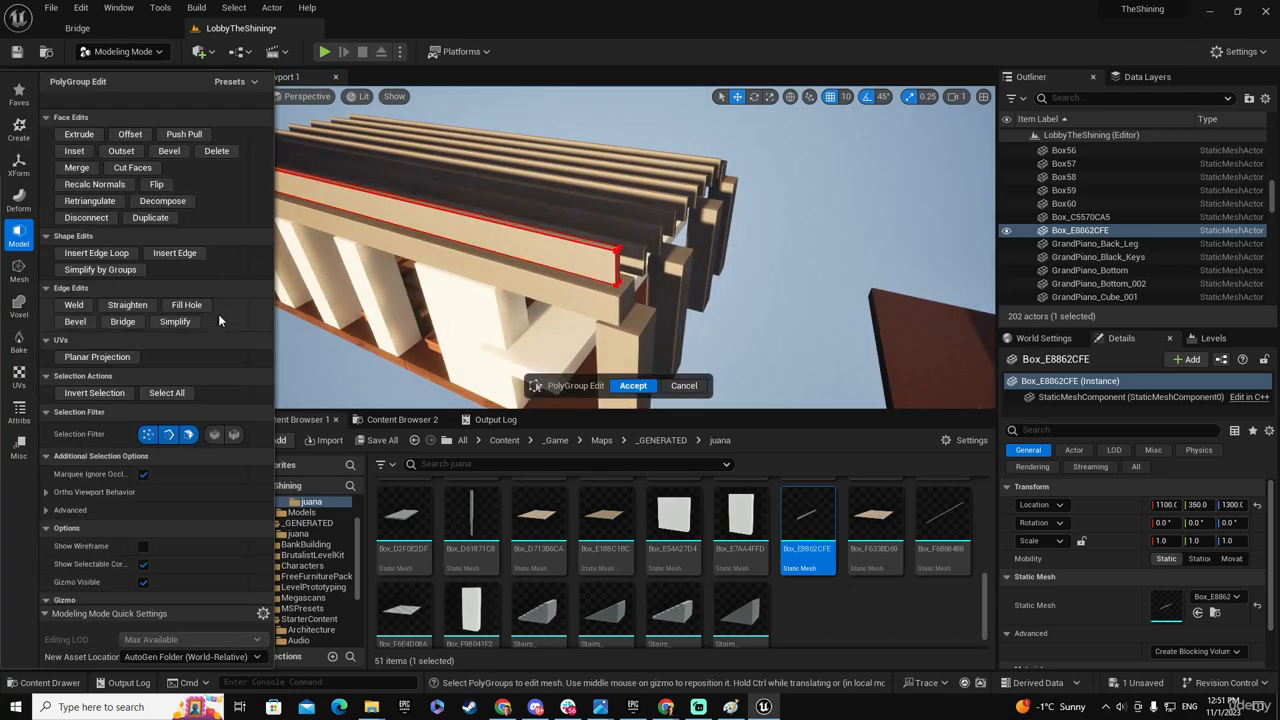
click(617, 265)
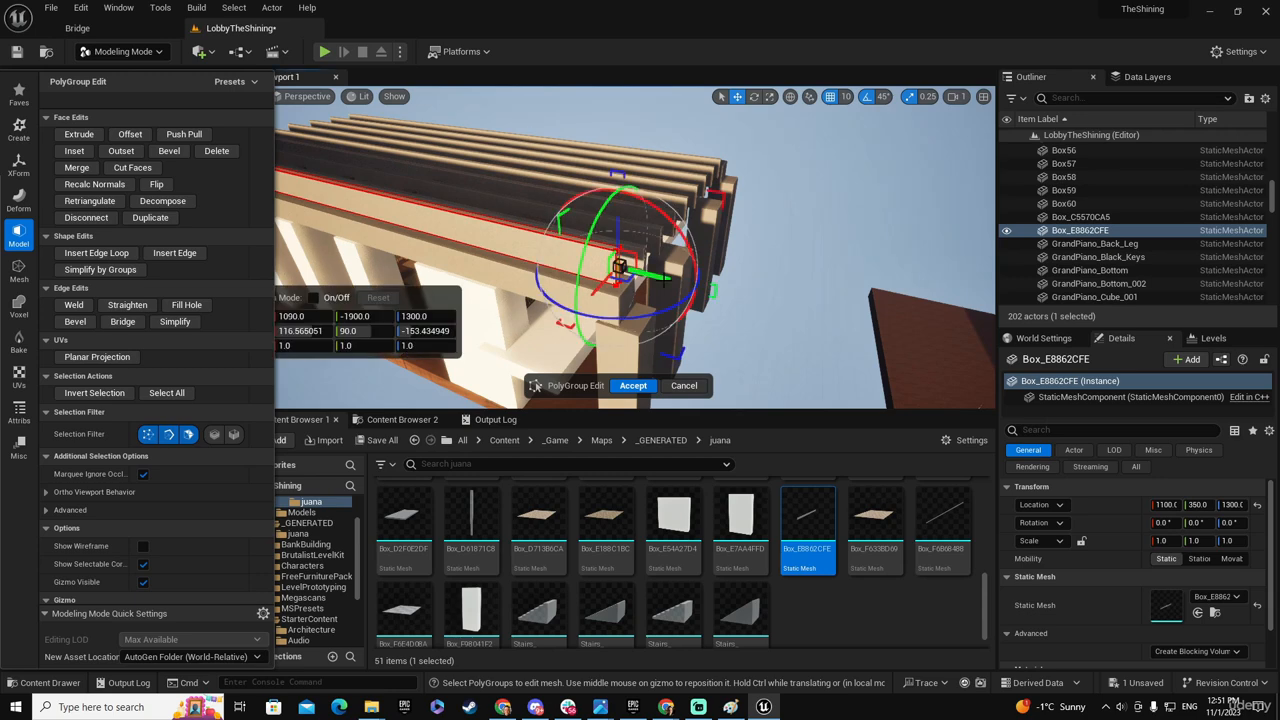
right_drag(531, 231, 490, 155)
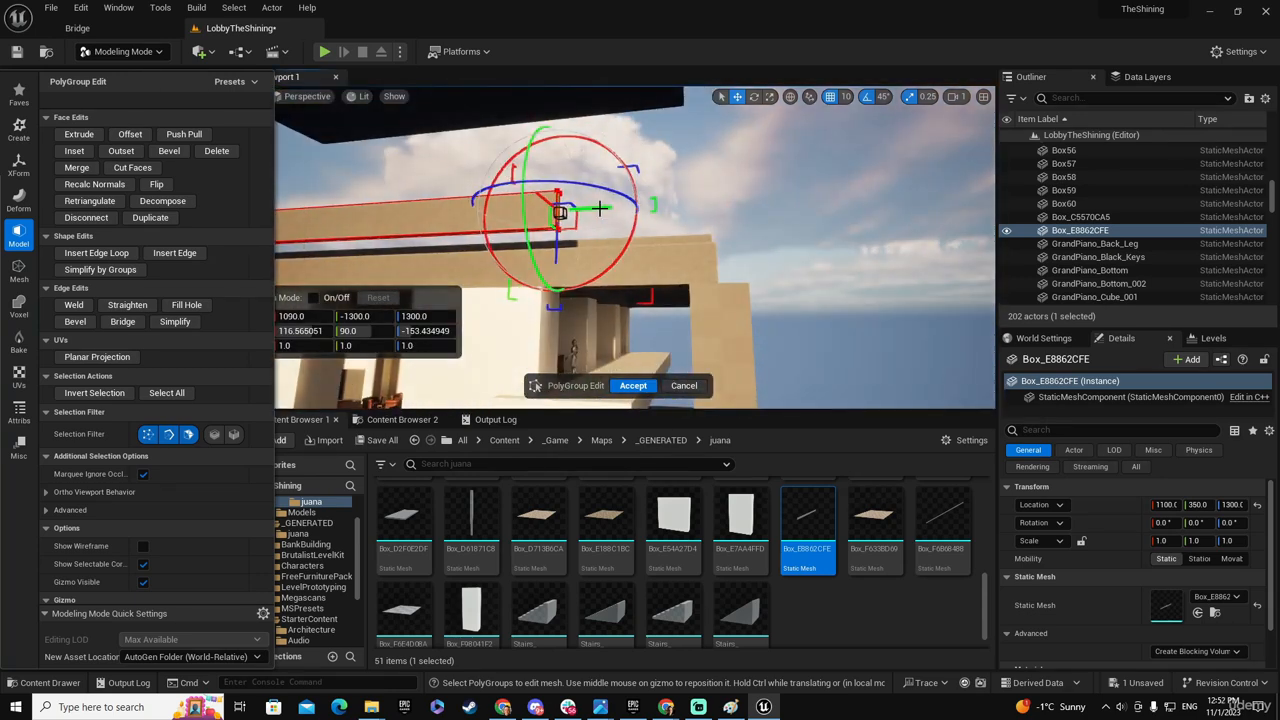
right_drag(563, 209, 493, 226)
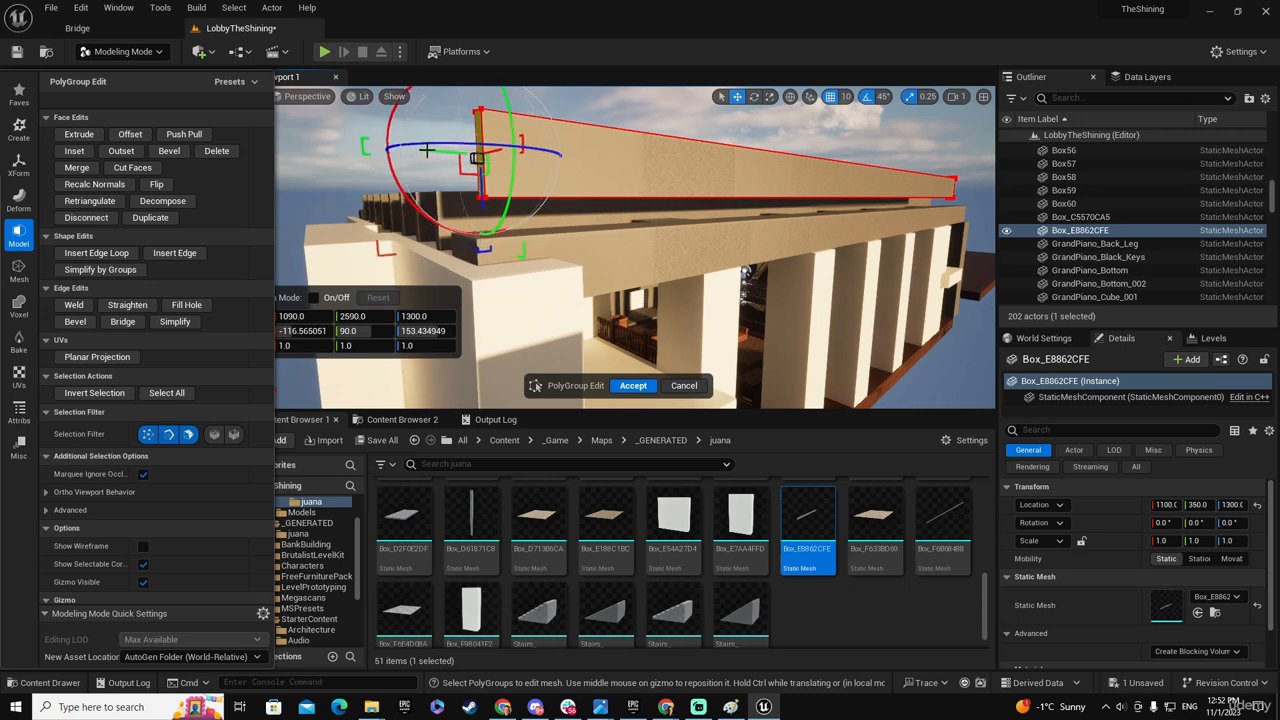
right_drag(493, 226, 519, 203)
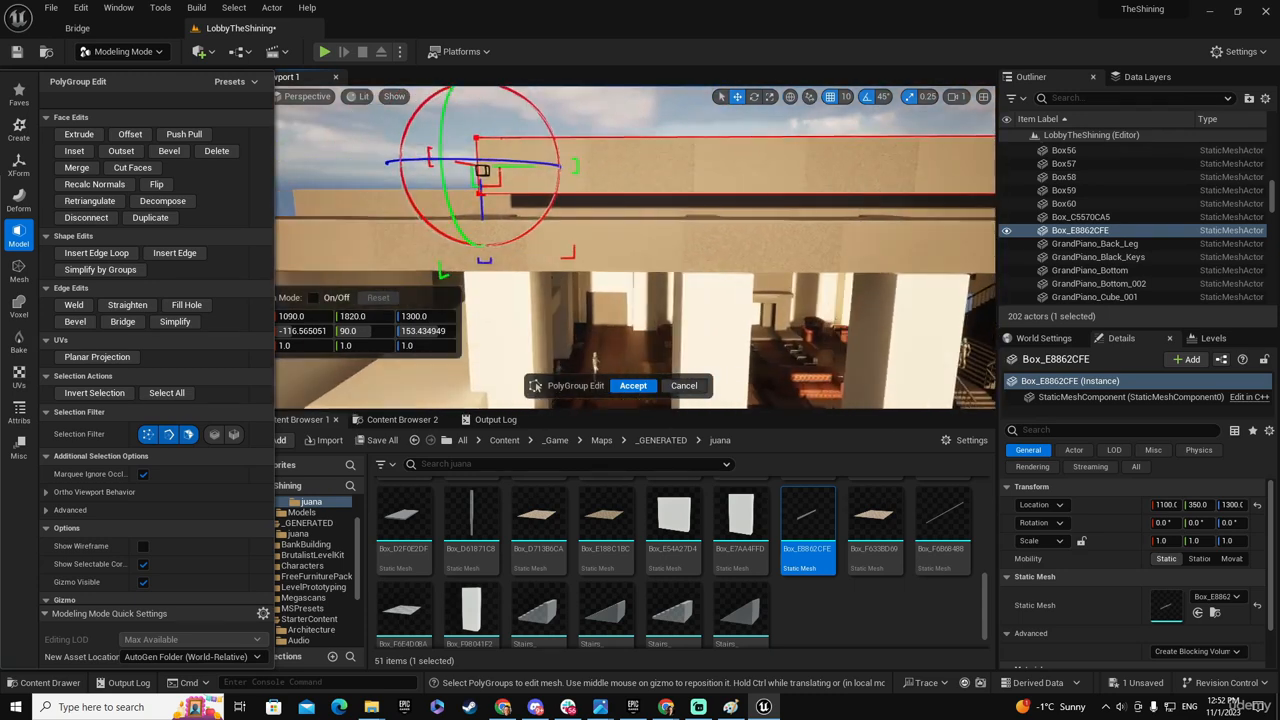
click(636, 385)
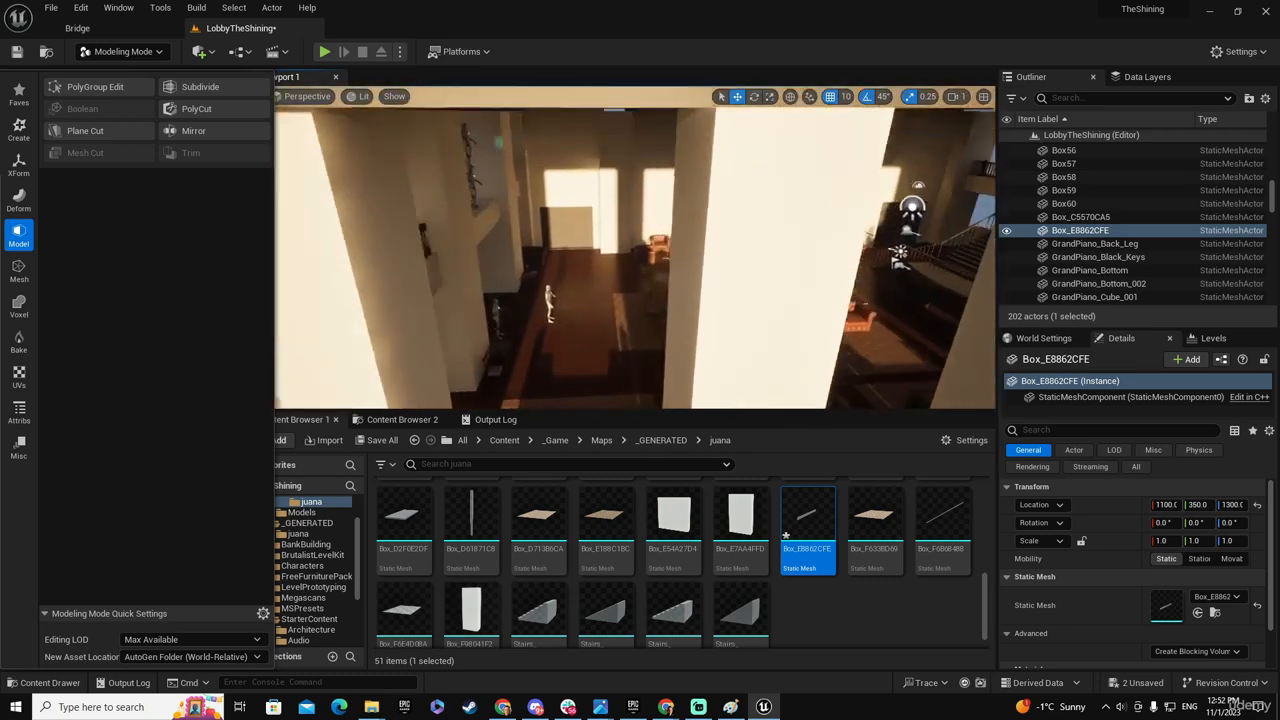
- Delete the temporary source beam, check the shortened ceiling beams from inside the lobby, and save all changes
right_drag(636, 300, 717, 284)
key(Delete)
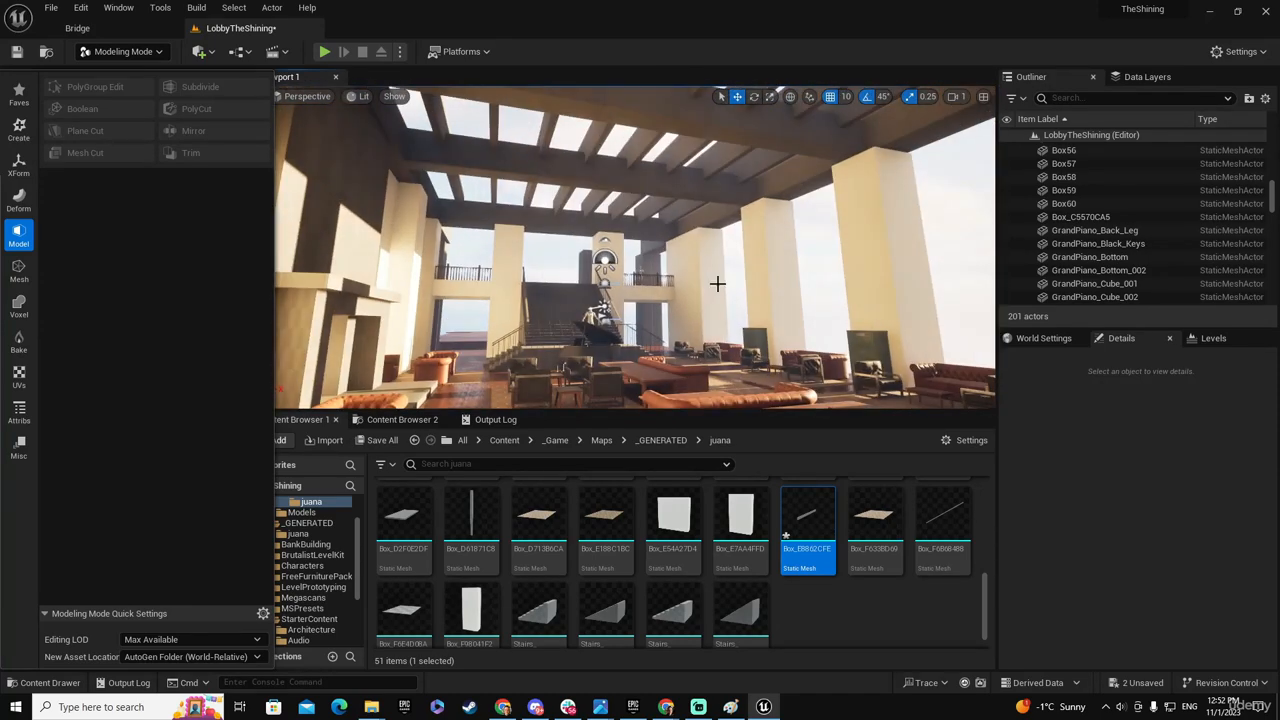
click(378, 441)
click(747, 504)
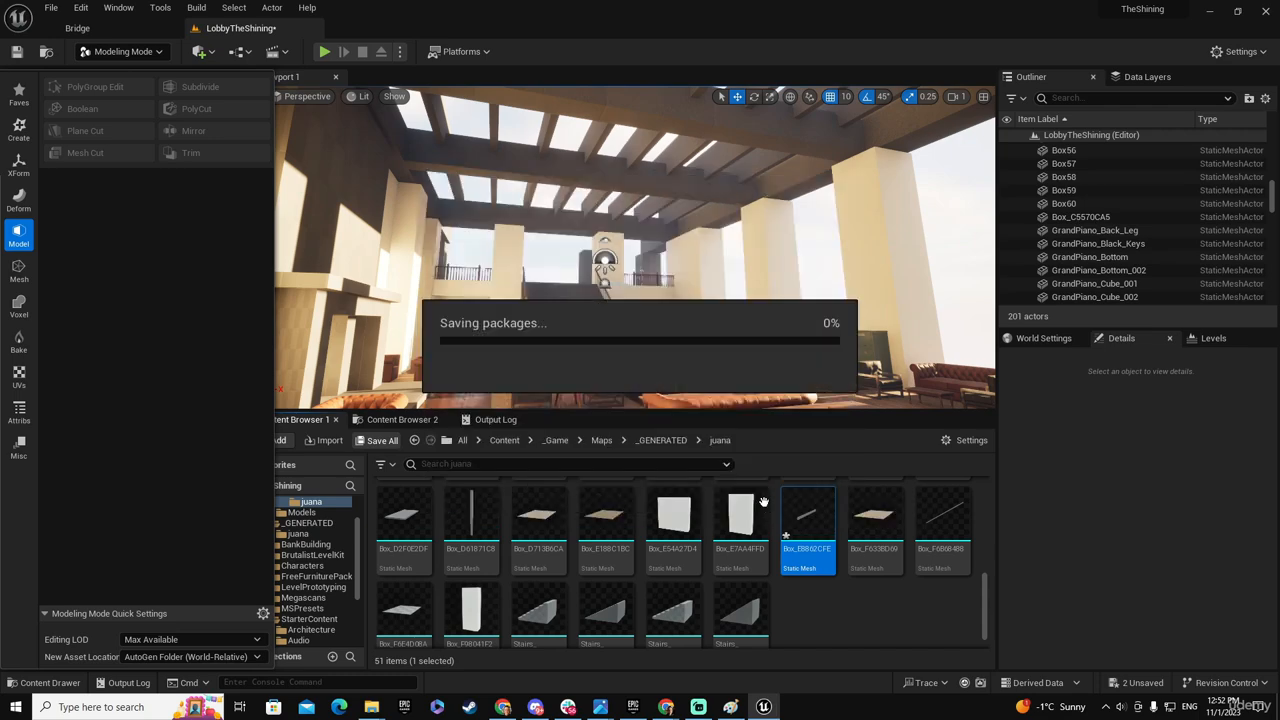
- Select the large wooden slab Box18 hanging high above the lobby
mouse_move(666, 179)
right_down()
mouse_move(664, 140)
mouse_move(666, 179)
right_up()
click(666, 179)
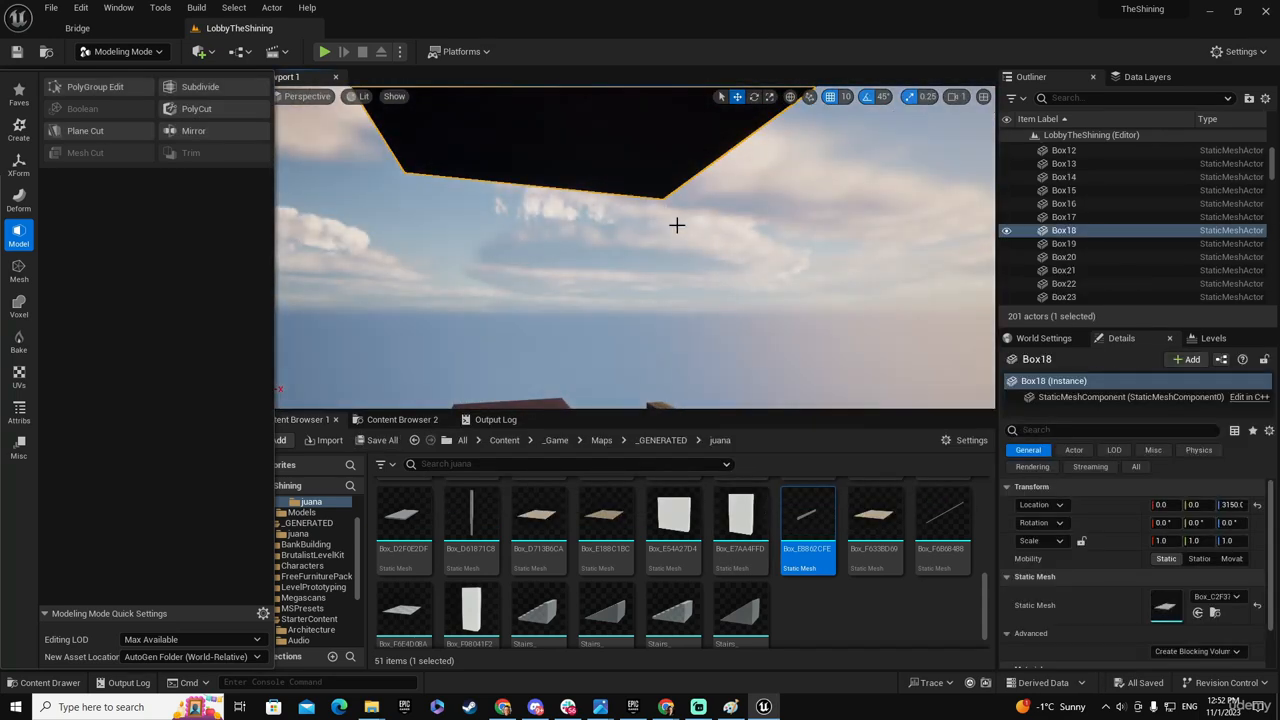
mouse_move(677, 223)
right_down()
mouse_move(685, 185)
mouse_move(668, 224)
right_up()
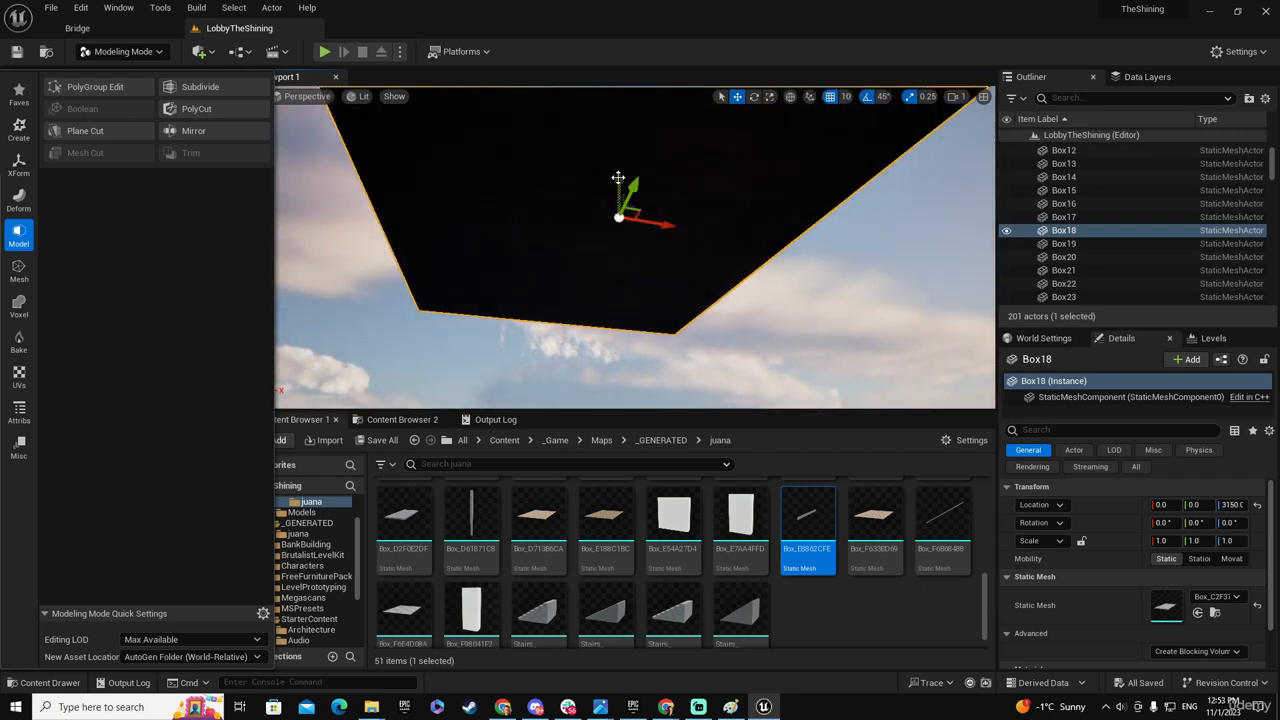
alt+drag(618, 177, 619, 347)
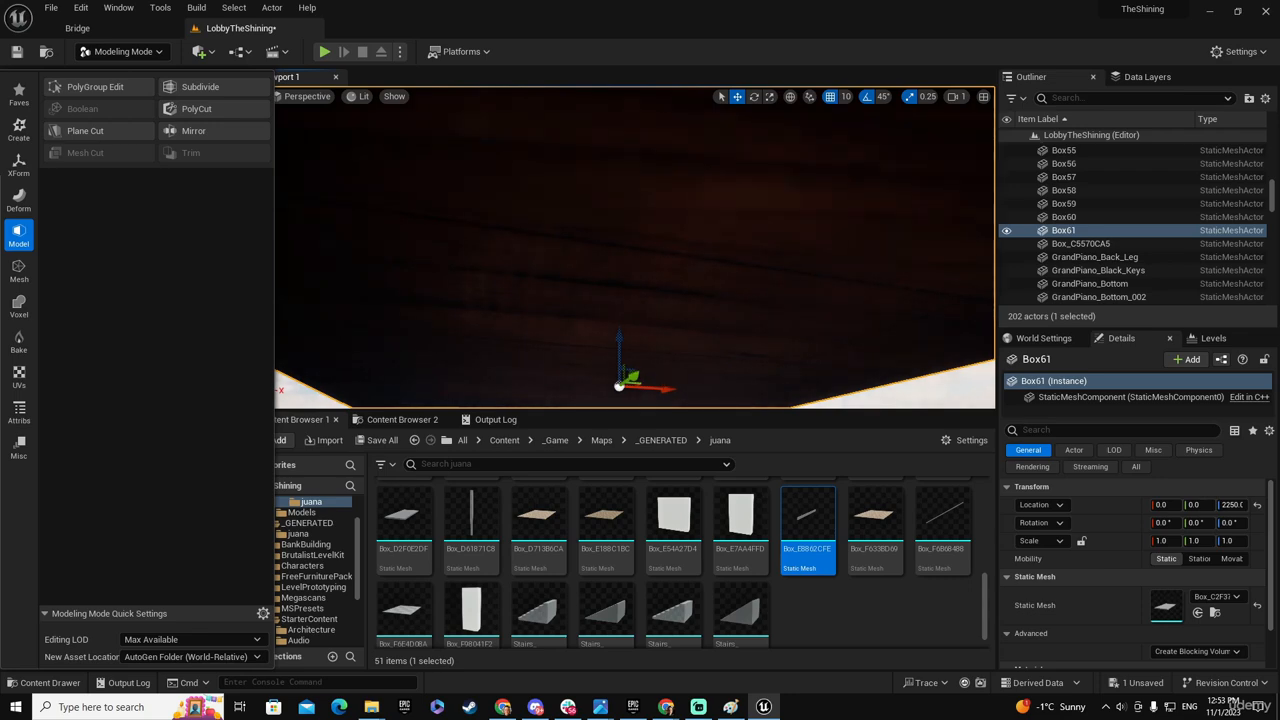
mouse_move(727, 332)
right_down()
mouse_move(748, 324)
mouse_move(727, 332)
right_up()
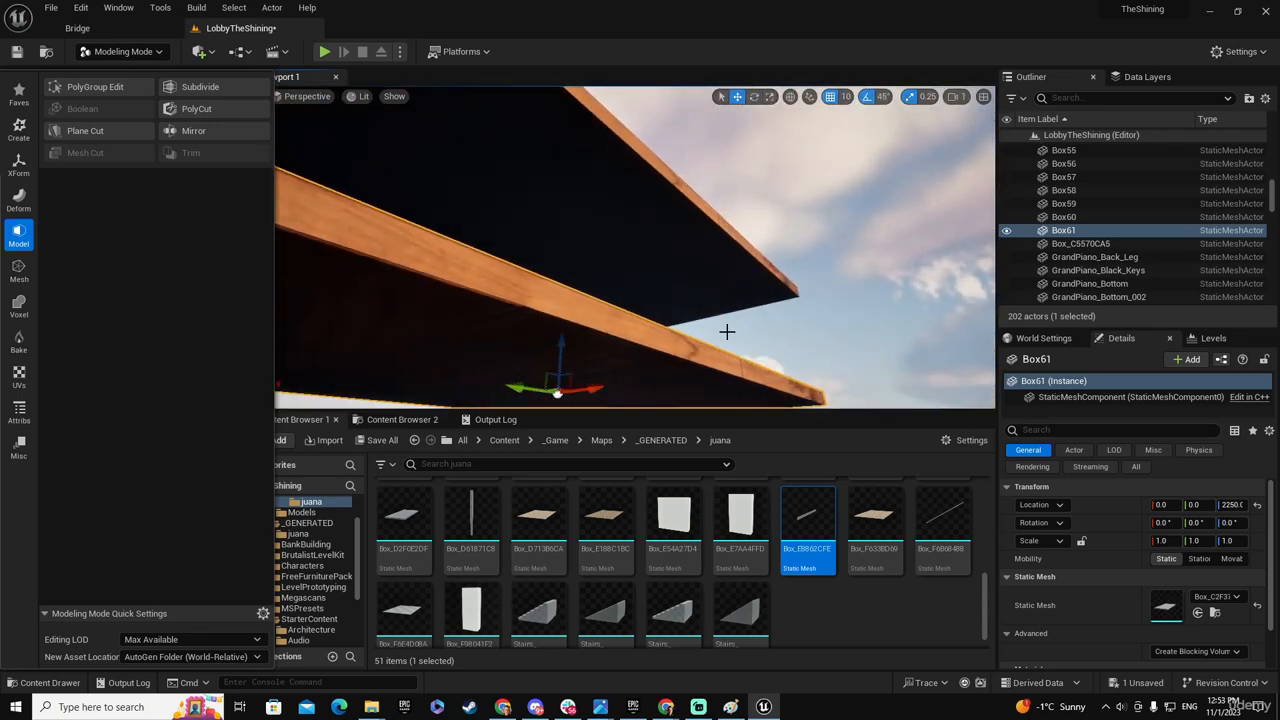
key(ctrl+z)
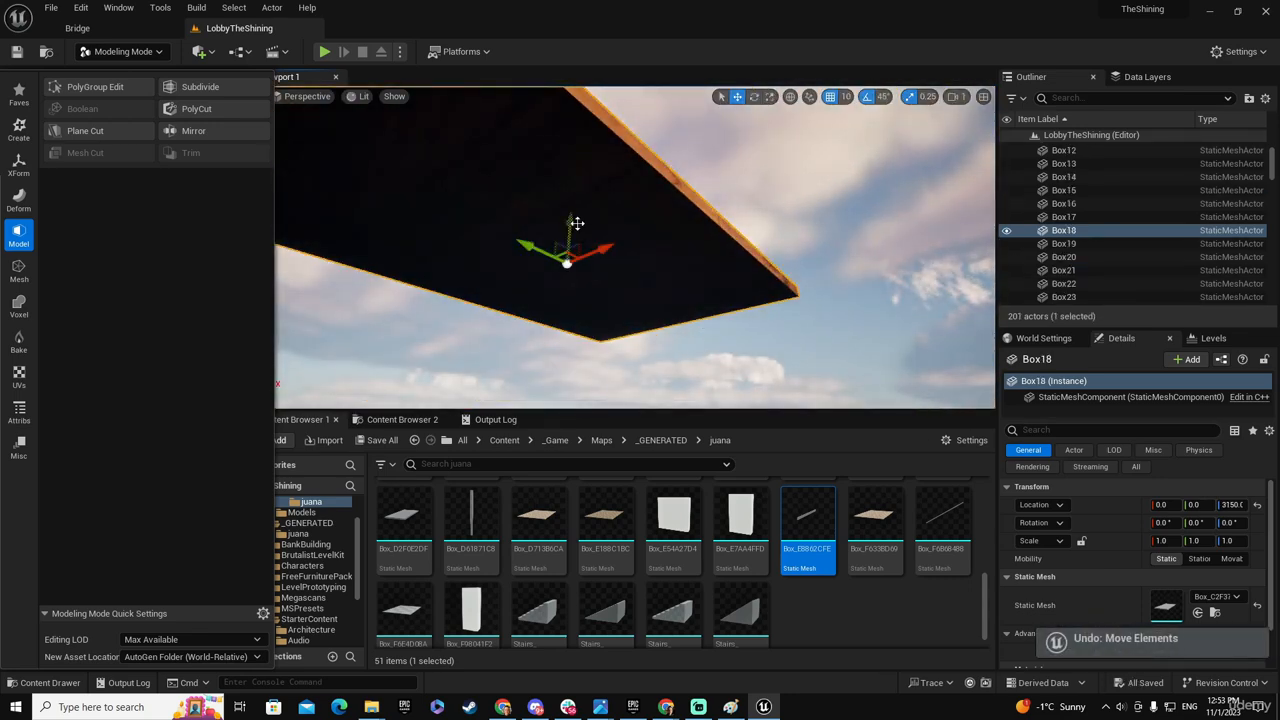
- Lower the slab to Z 2510 and use Duplicate with Delete Inputs to replace it with a copy that has its own mesh
drag(577, 223, 562, 345)
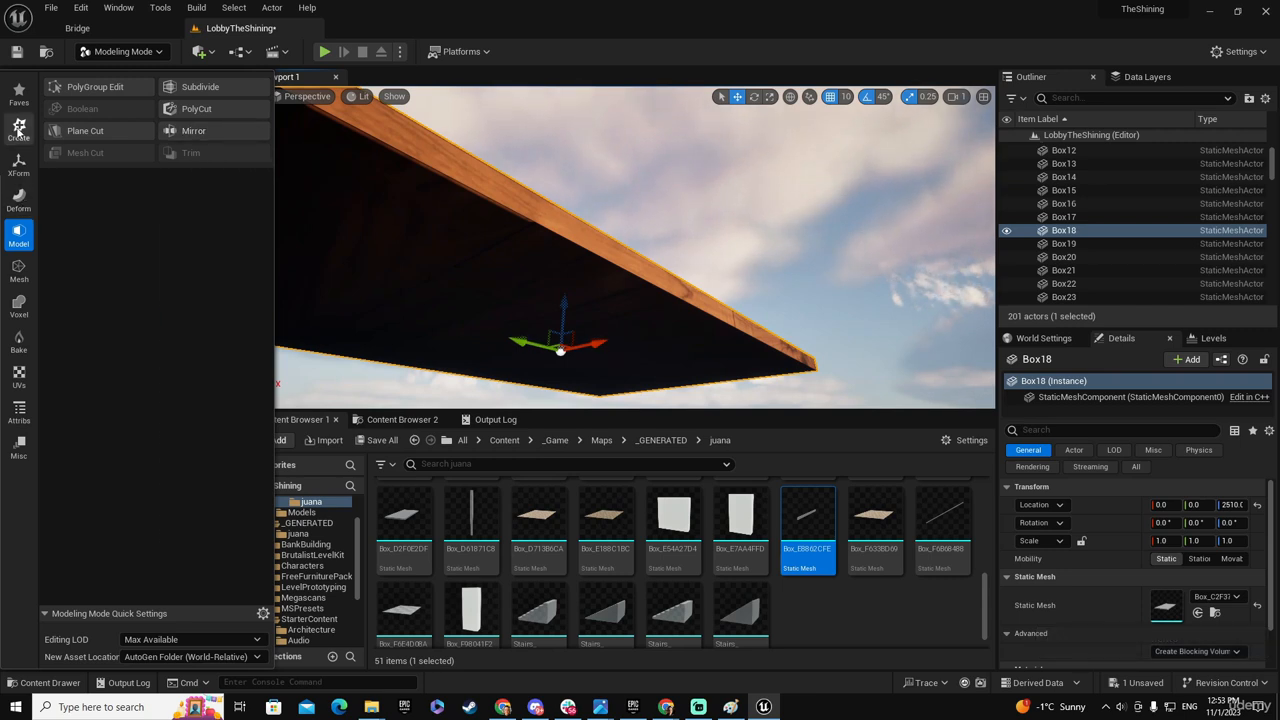
click(19, 164)
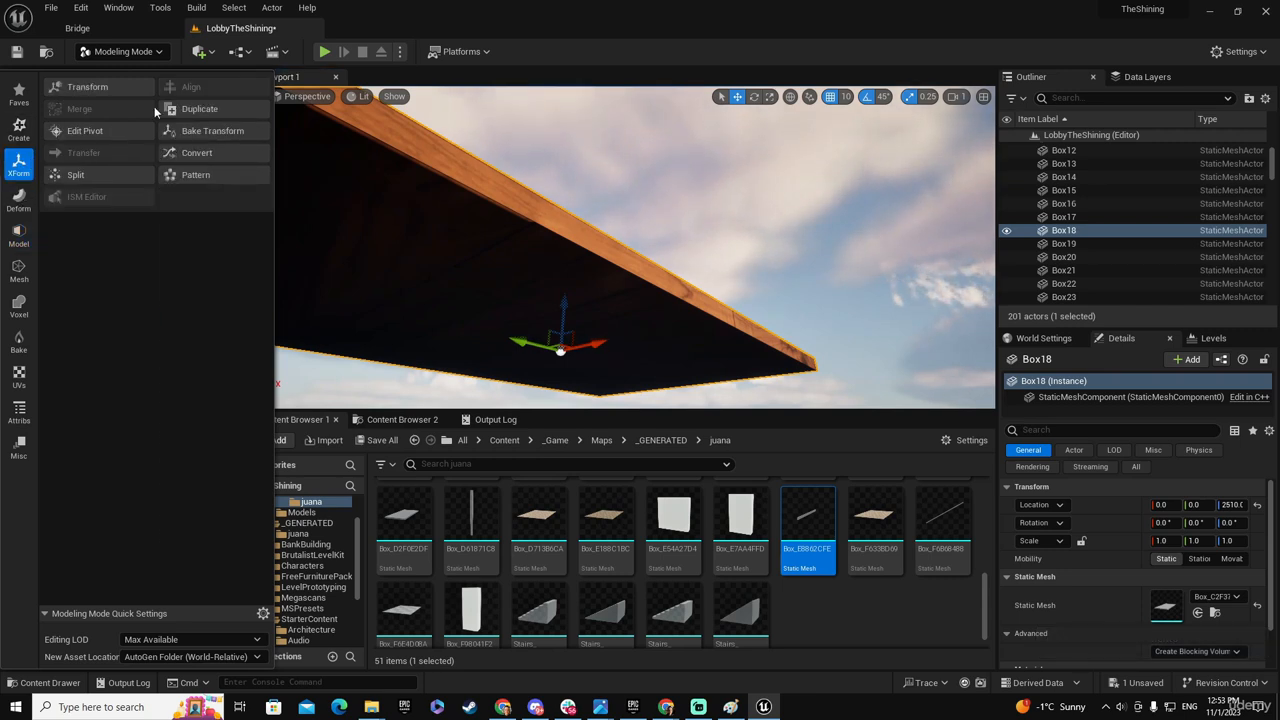
click(210, 106)
click(621, 386)
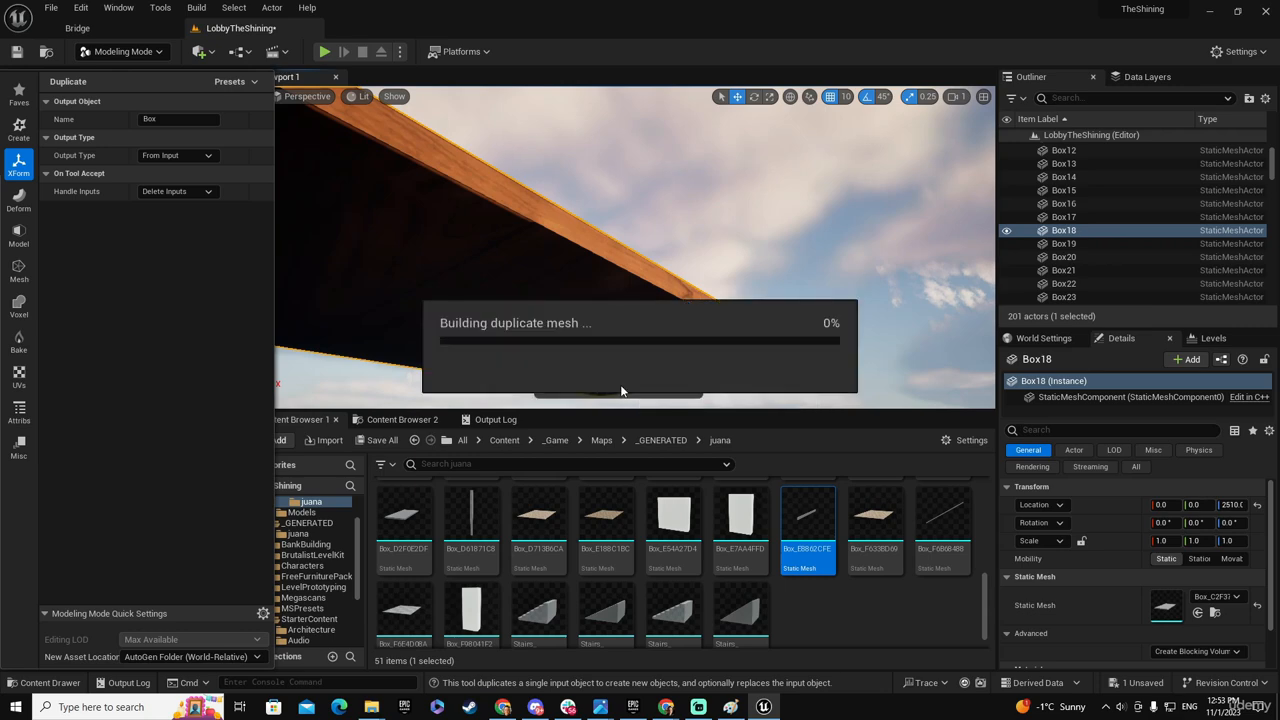
key(f)
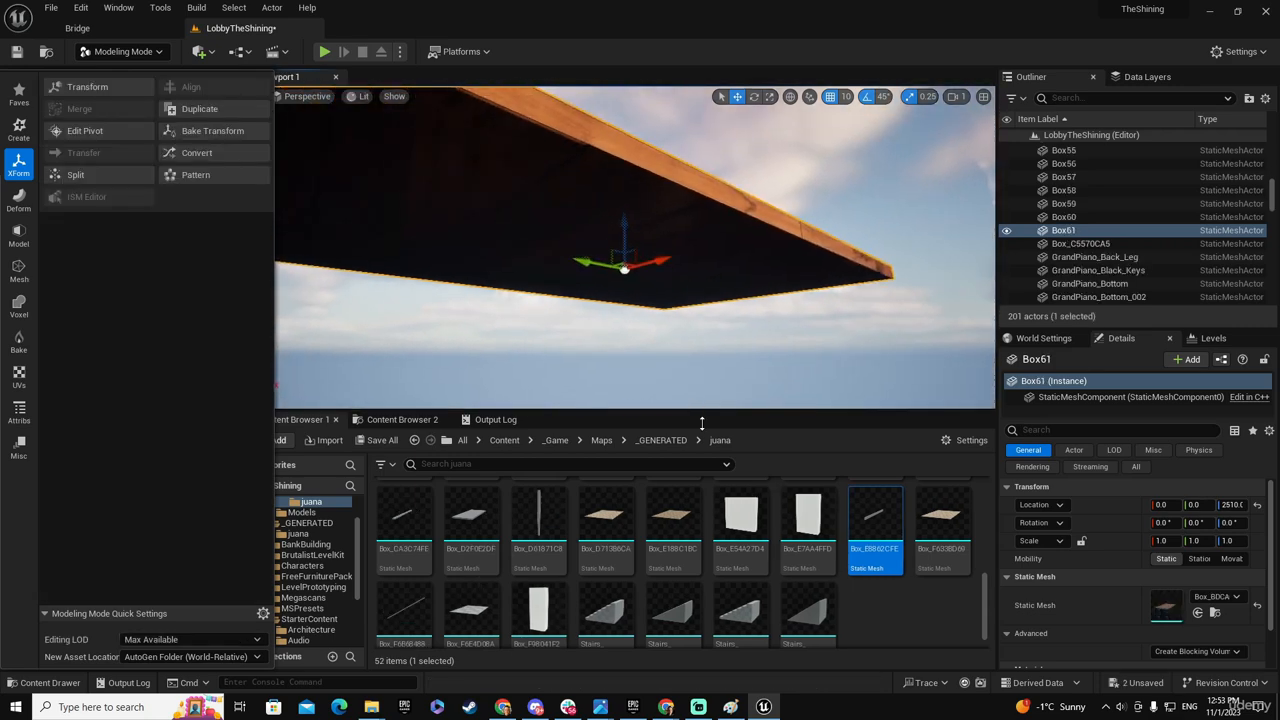
- Locate the duplicated slab's mesh asset and rename it CeilingHotel
click(1216, 613)
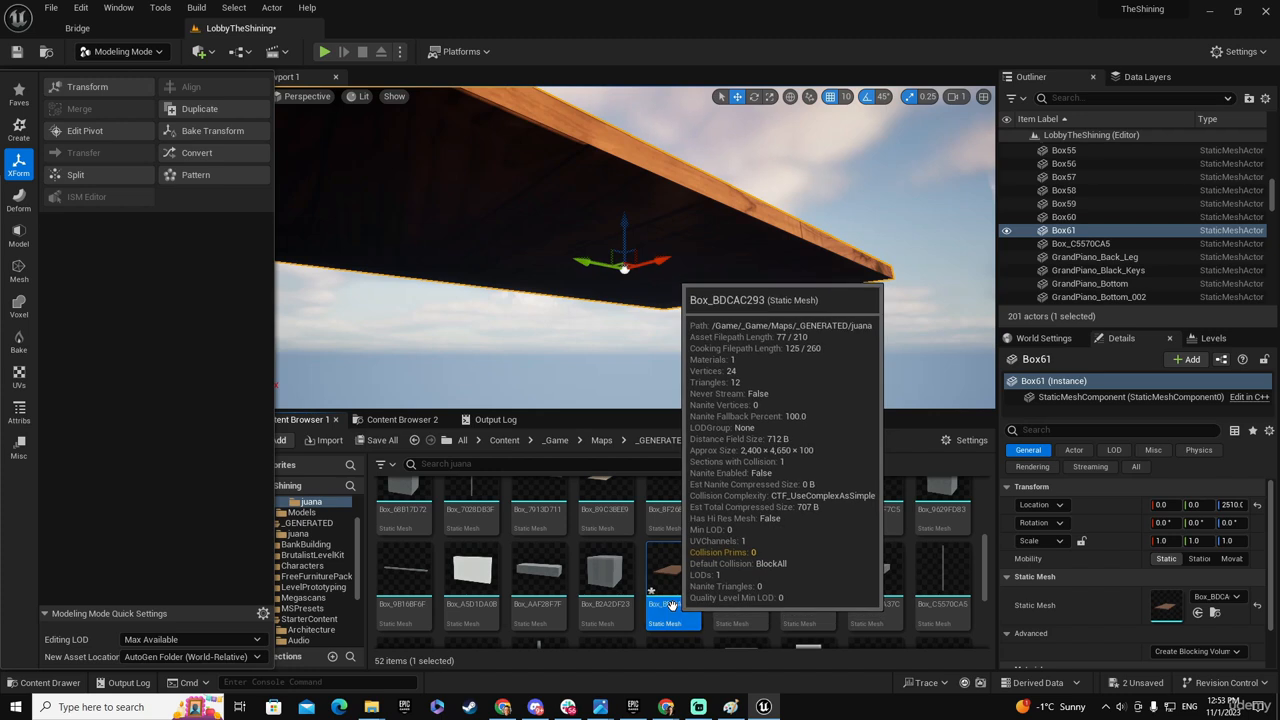
click(670, 606)
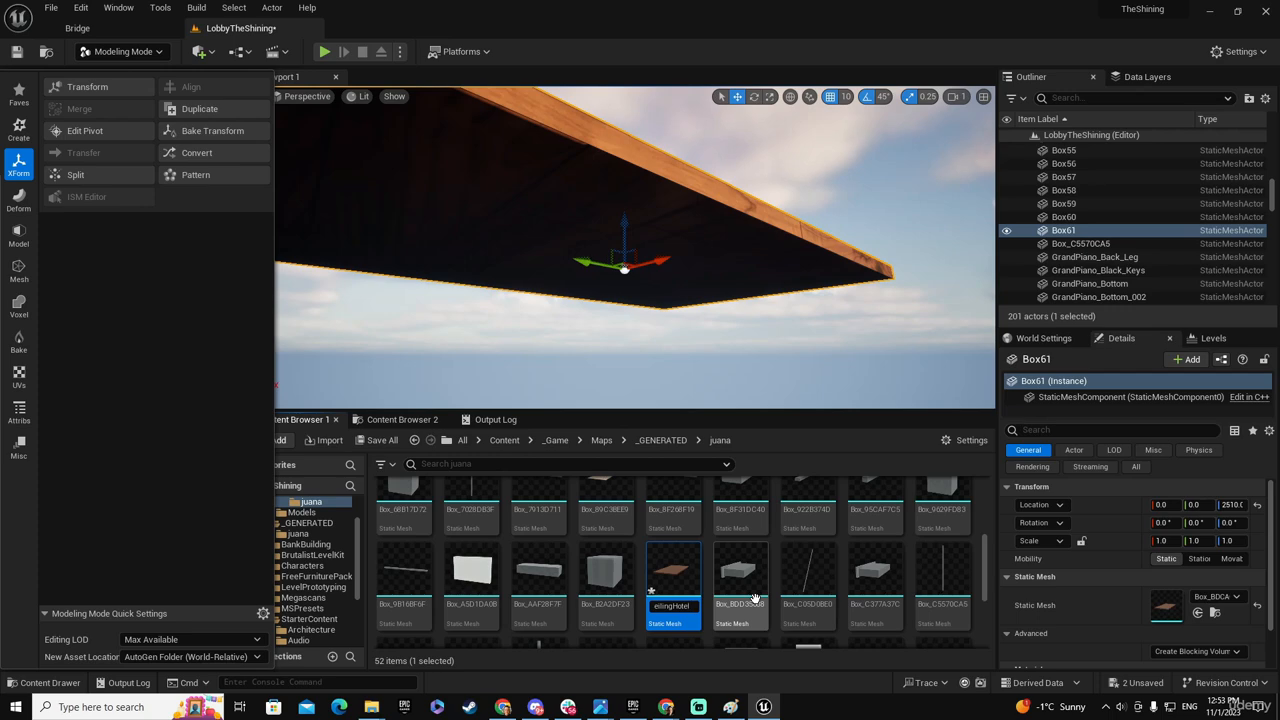
key(Return)
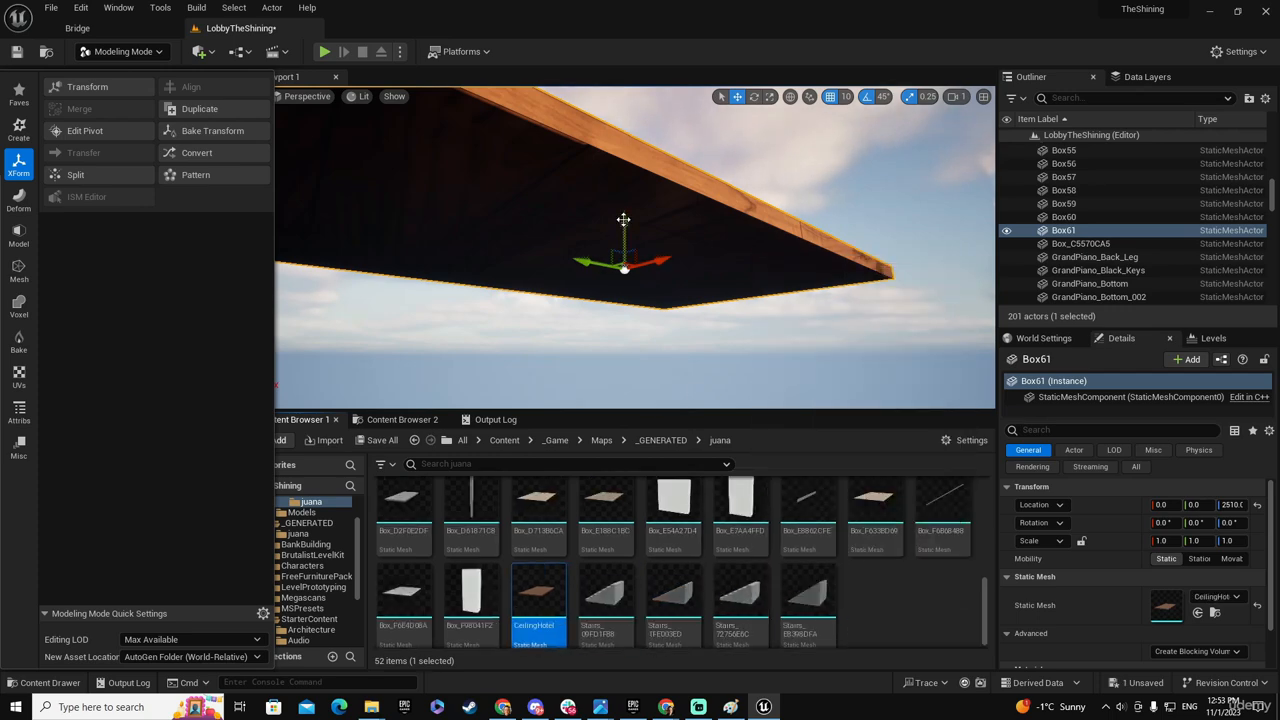
- Lower the CeilingHotel slab onto the beam grid at Z 1200 and bring up the lobby reference photo for comparison
drag(623, 219, 624, 257)
key(w)
right_drag(591, 246, 474, 188)
key(w)
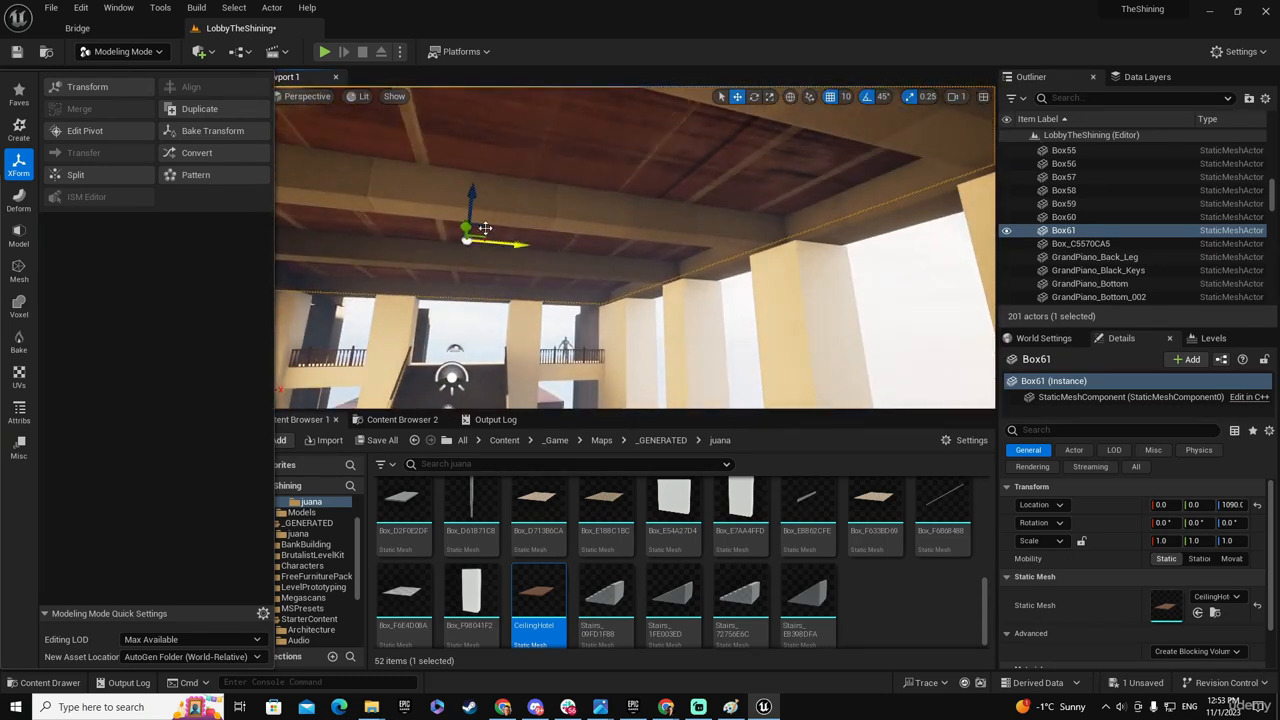
shift+drag(474, 188, 474, 167)
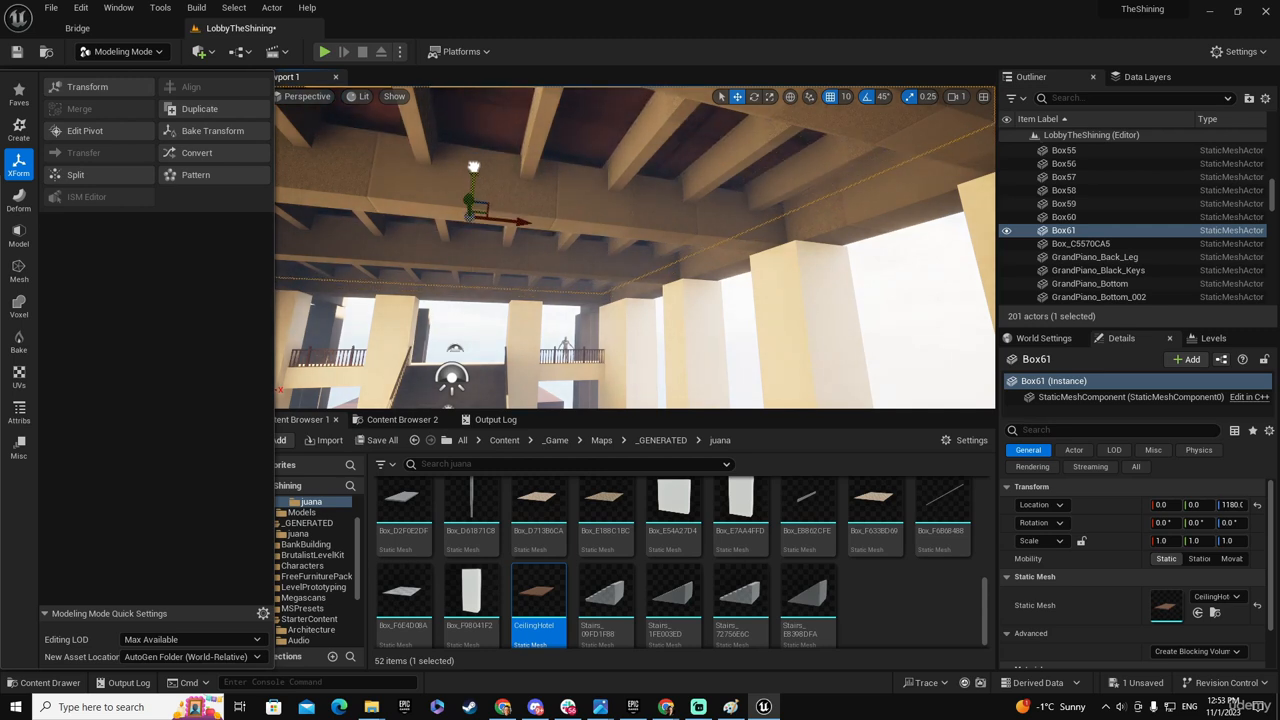
drag(474, 167, 474, 167)
mouse_move(474, 167)
right_down()
mouse_move(430, 170)
mouse_move(458, 150)
right_up()
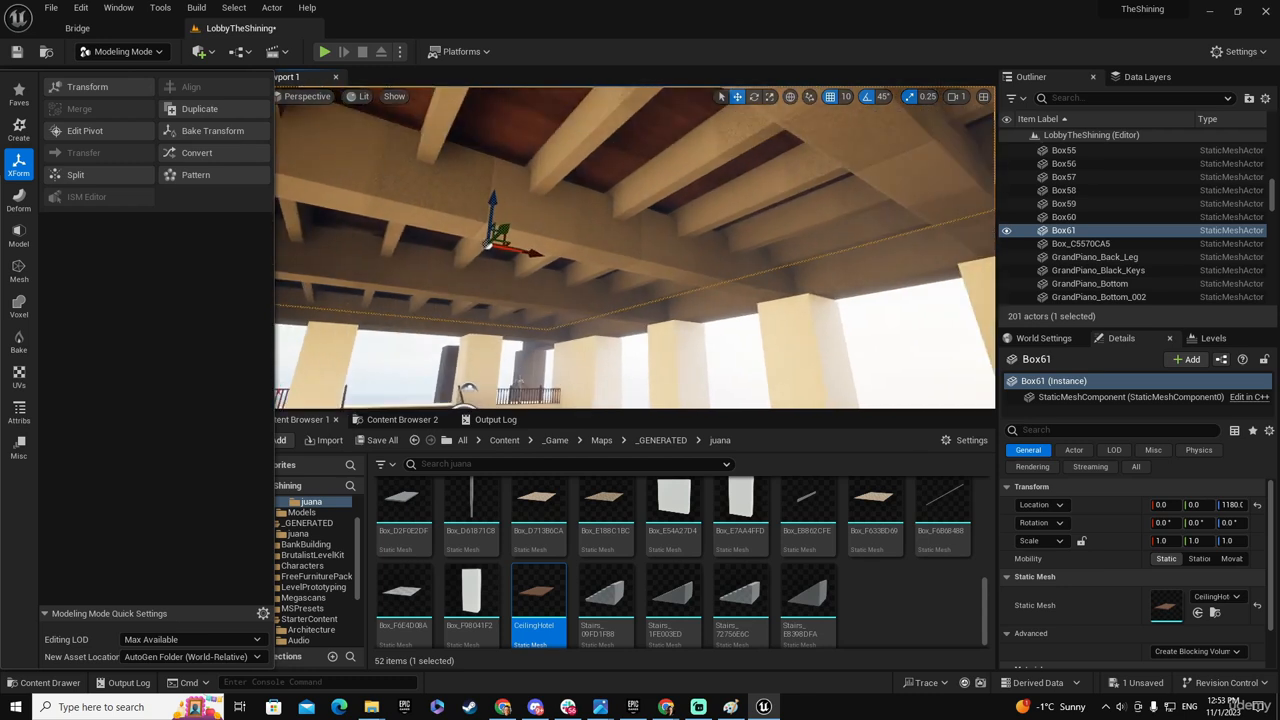
shift+drag(493, 197, 499, 193)
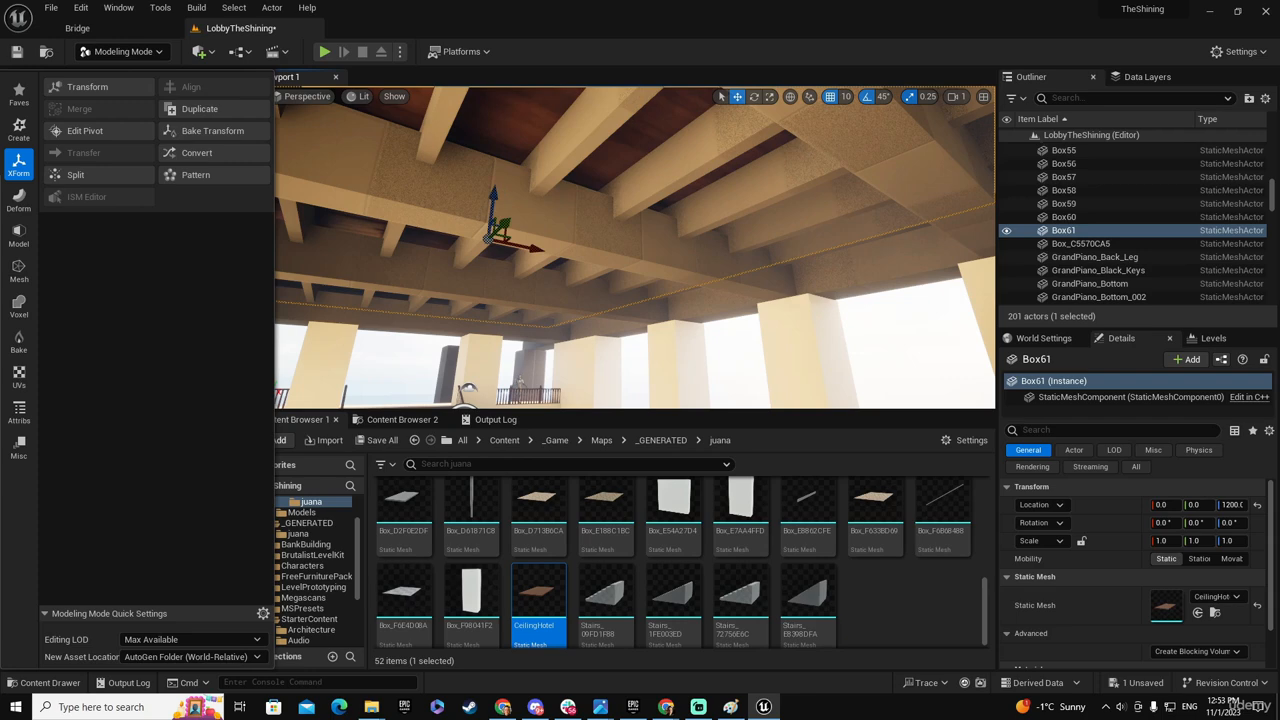
key(alt+Tab)
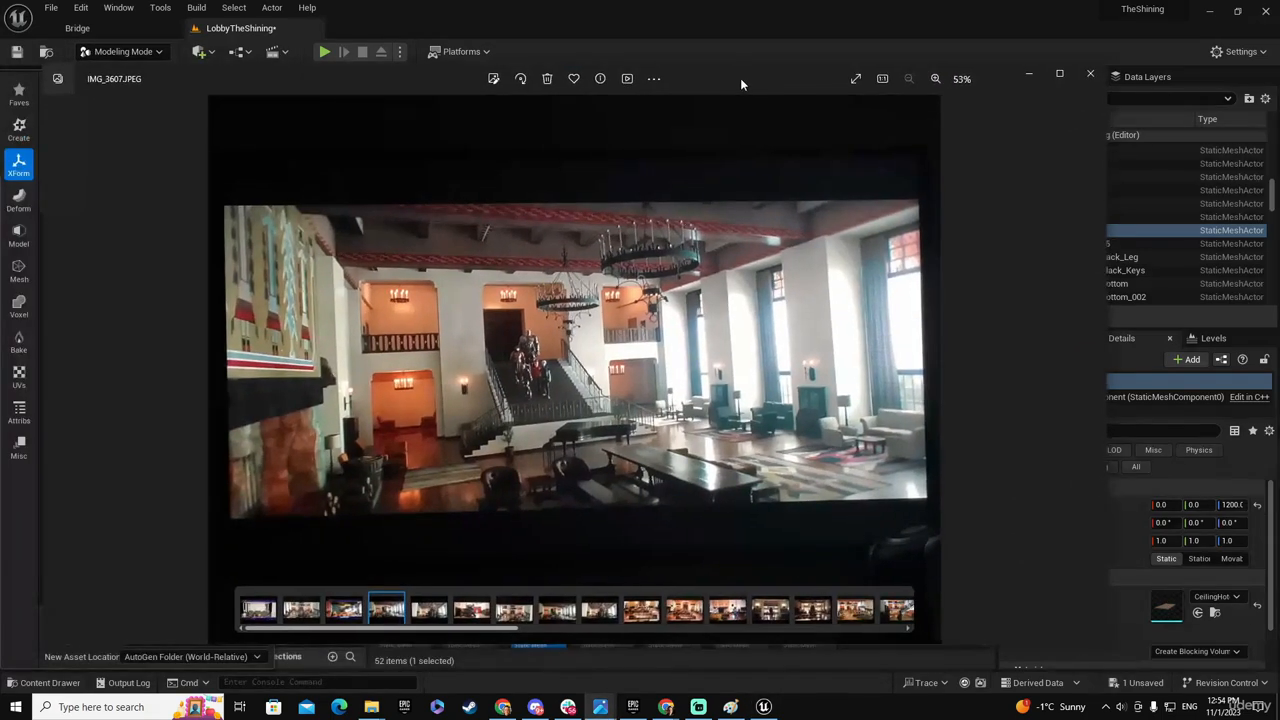
- Check the next lobby reference photo, then return to Unreal Editor and lower the CeilingHotel slab to Z 1150 in the beam grid
key(Right)
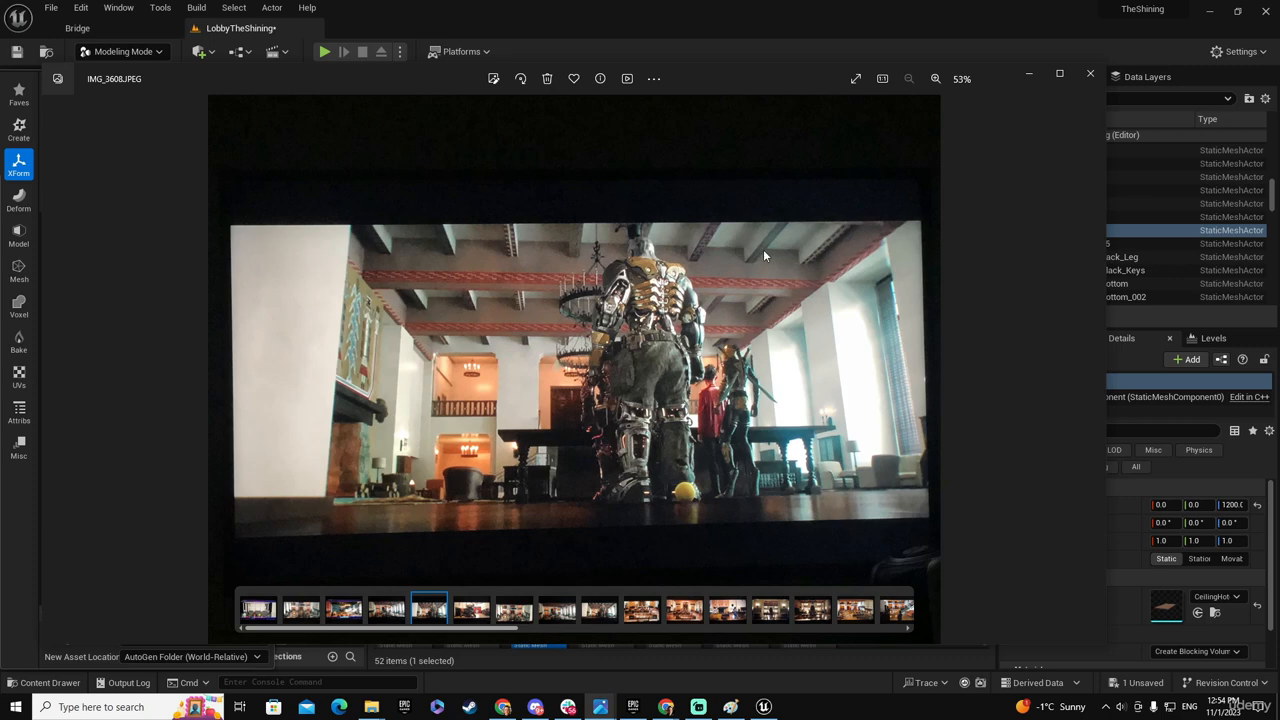
key(alt+Tab)
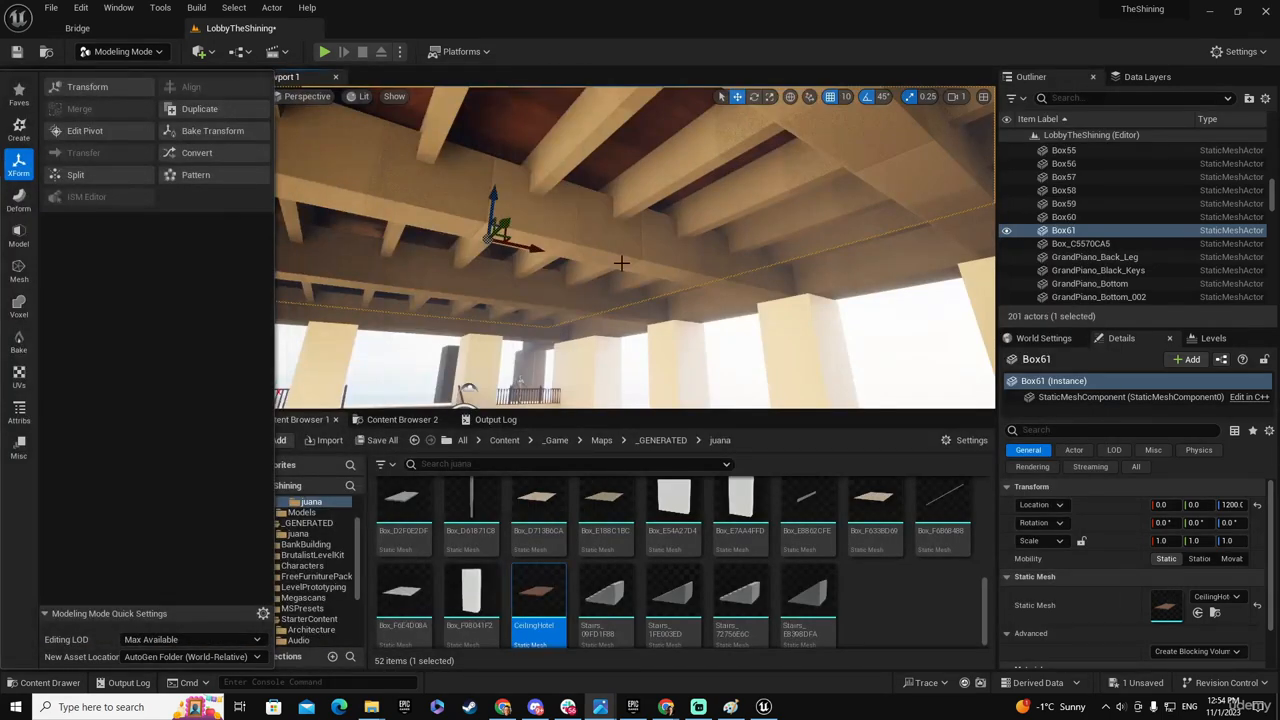
drag(493, 195, 493, 210)
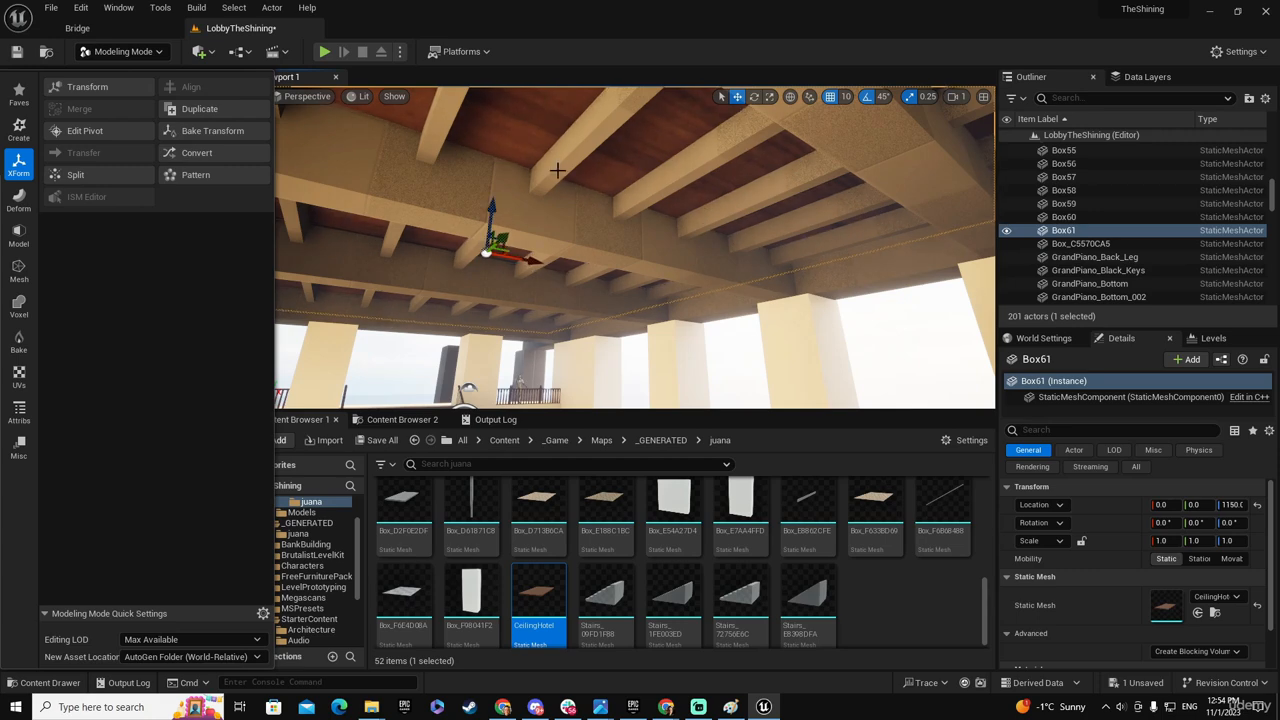
key(s)
right_drag(578, 239, 552, 320)
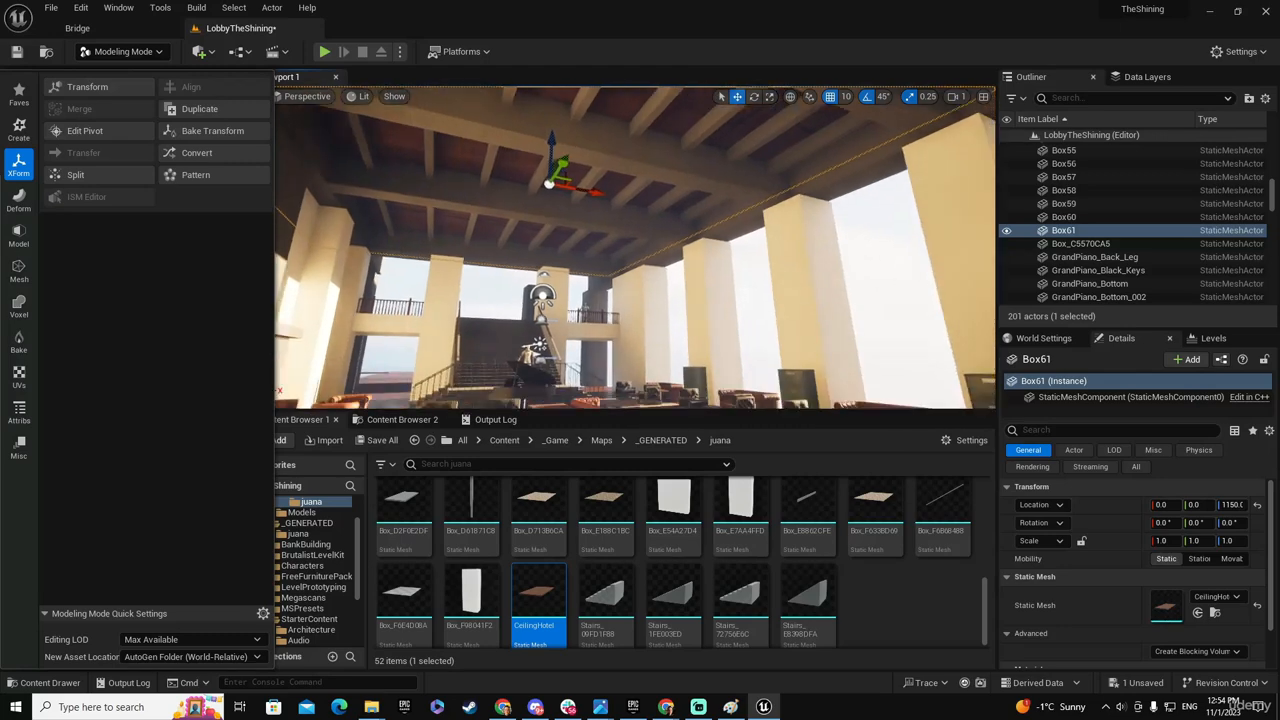
- Save all unsaved content, including the LobbyTheShining level
click(382, 441)
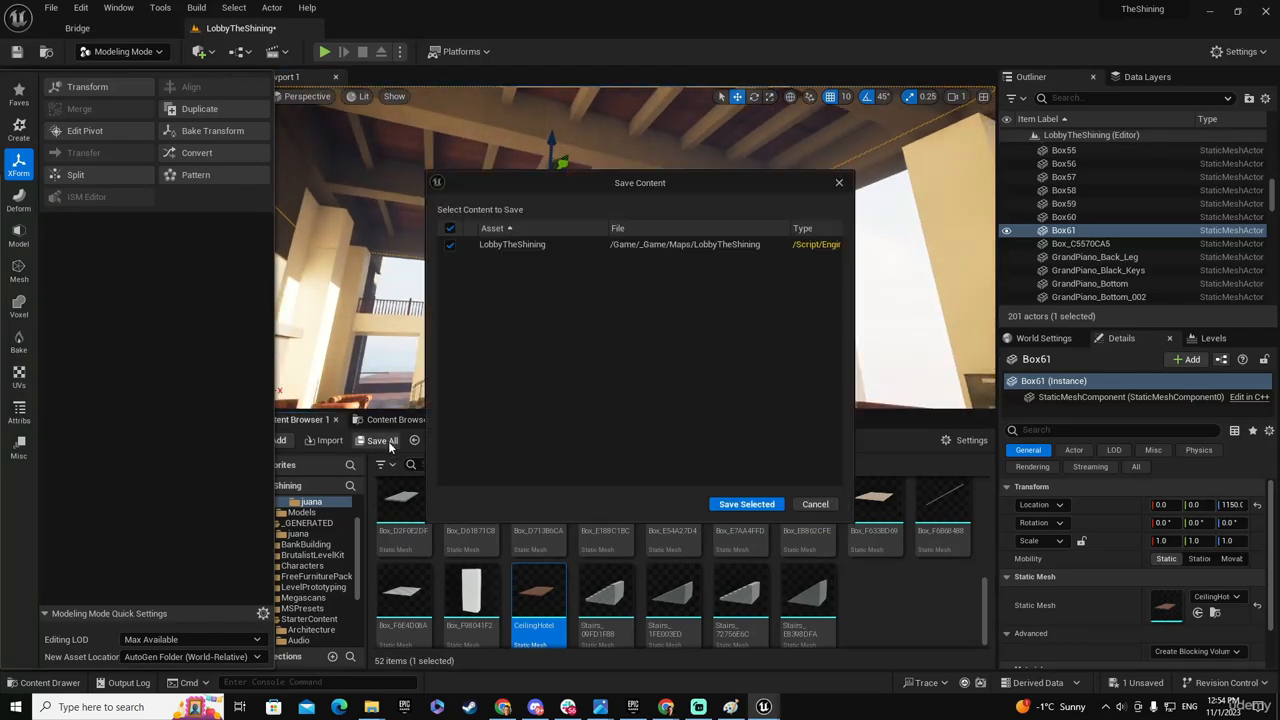
click(747, 504)
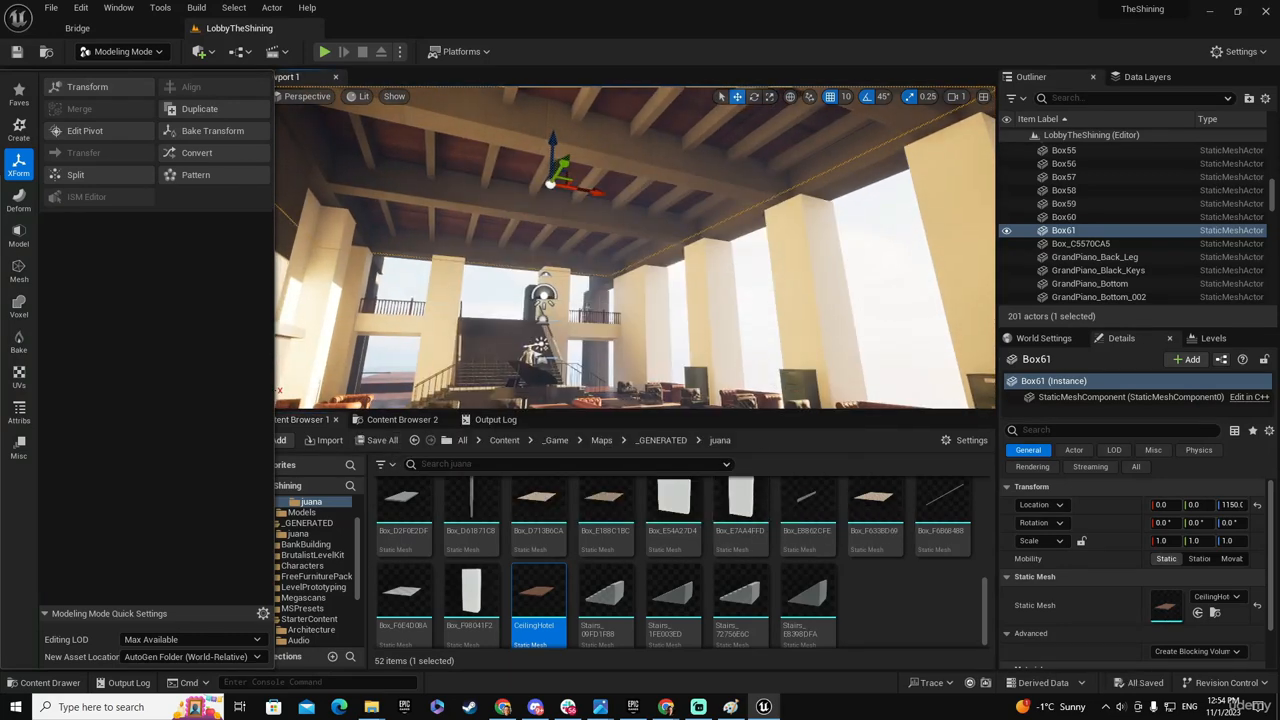
right_drag(635, 260, 604, 285)
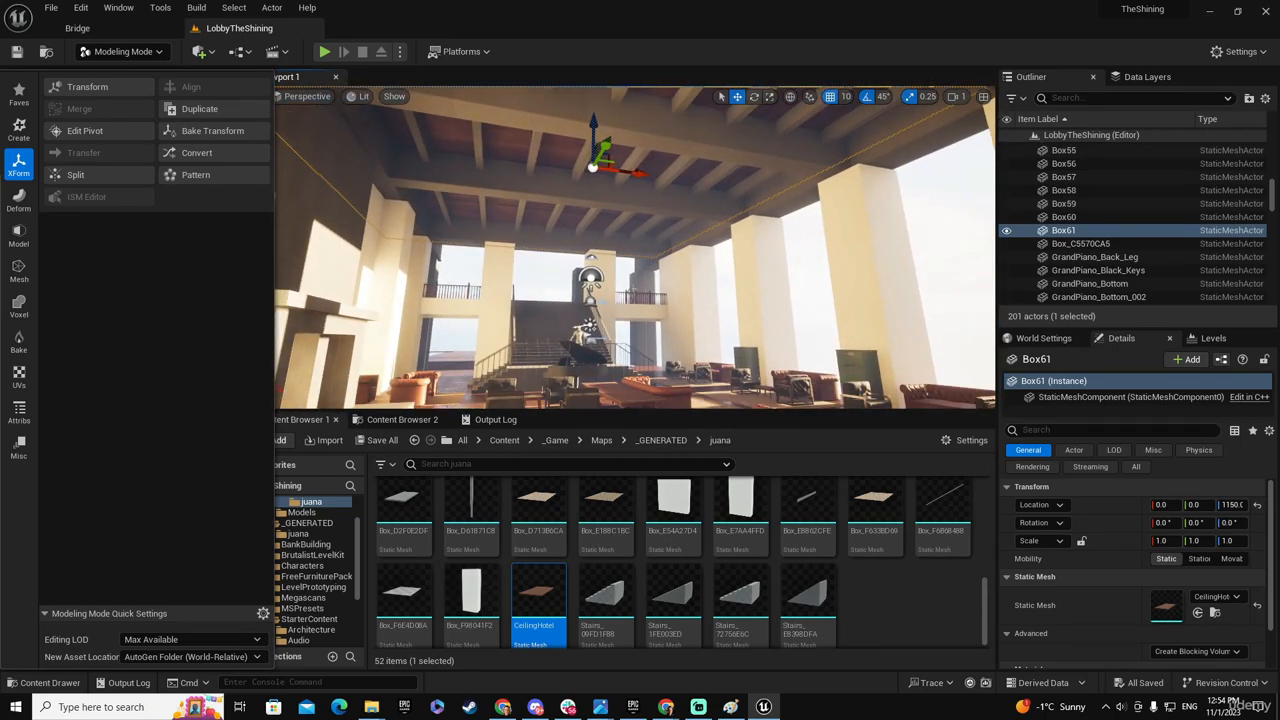